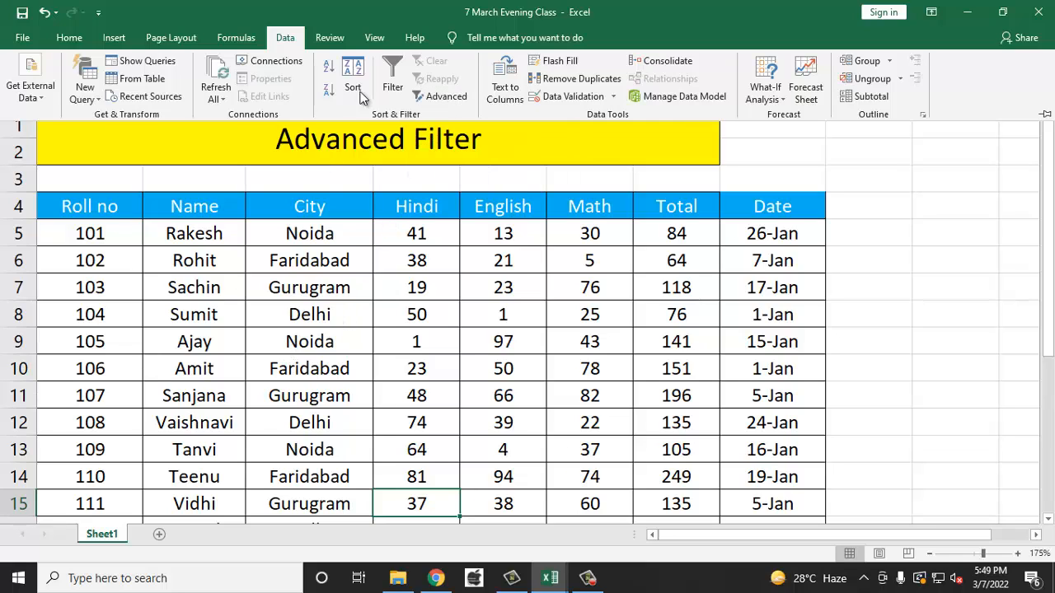
- Collapse the ribbon and turn on AutoFilter for the student marks table
key(ctrl+F1)
click(202, 238)
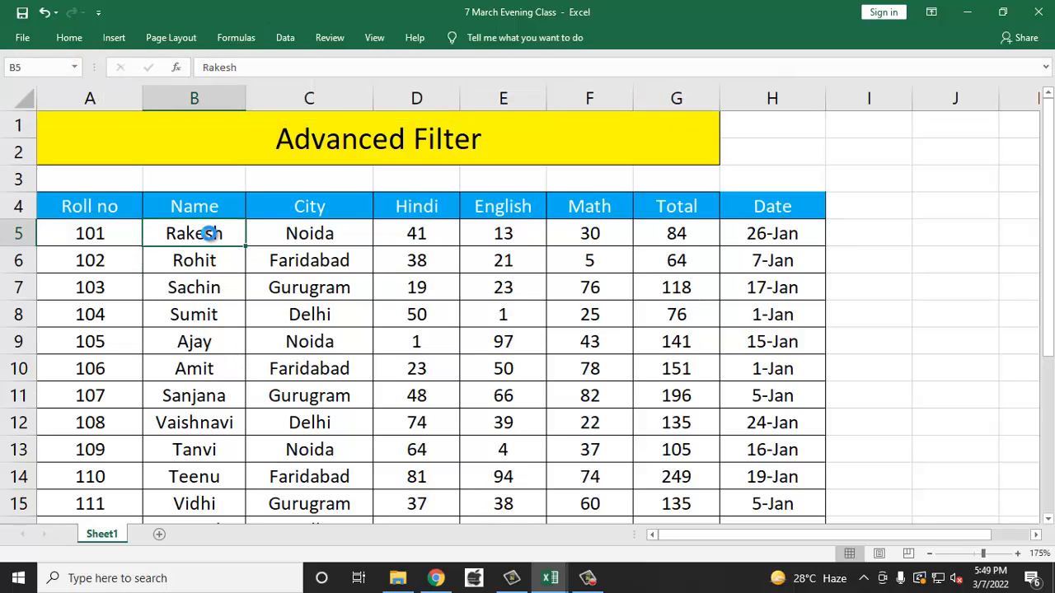
key(ctrl+shift+l)
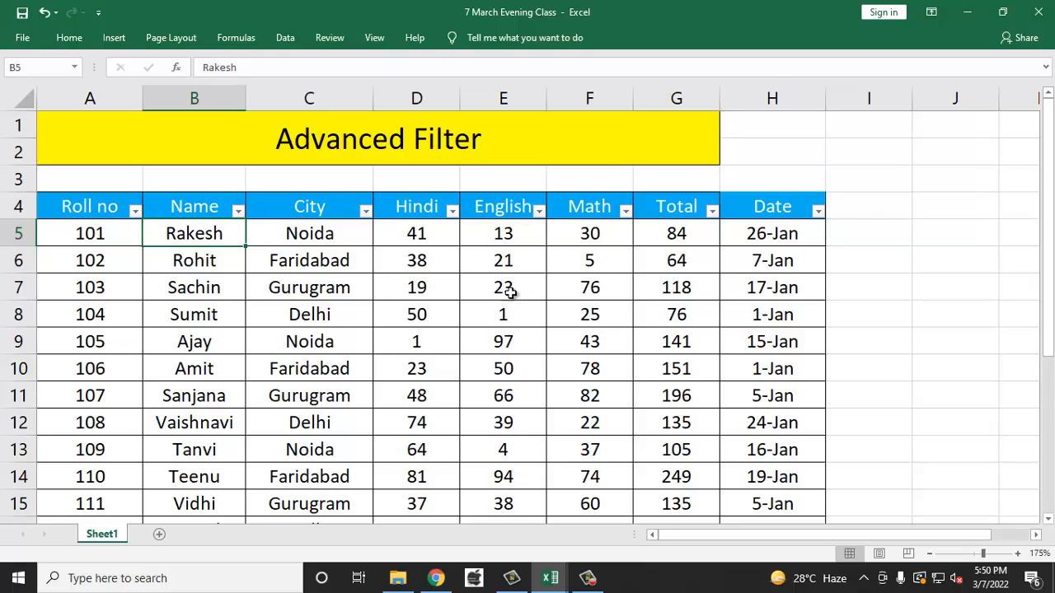
click(285, 42)
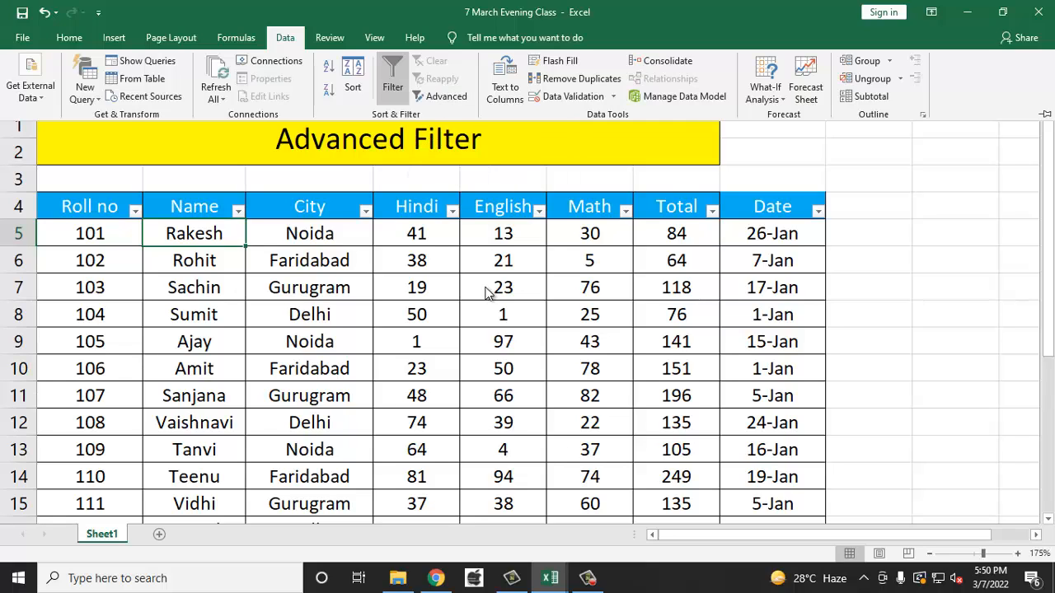
key(Escape)
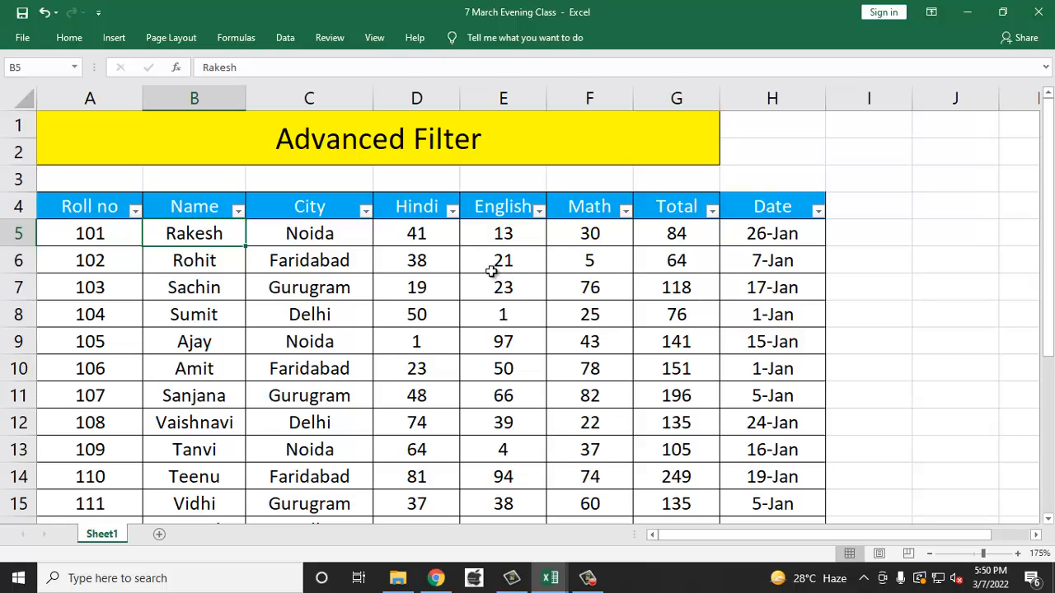
- Filter the Hindi column to show only marks greater than 50
click(454, 212)
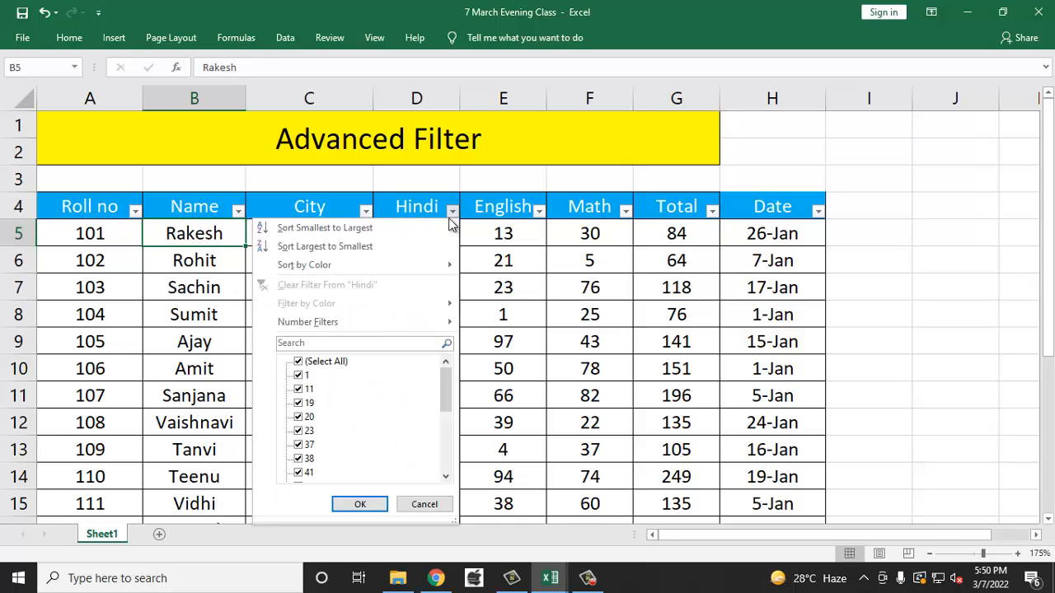
mouse_move(403, 322)
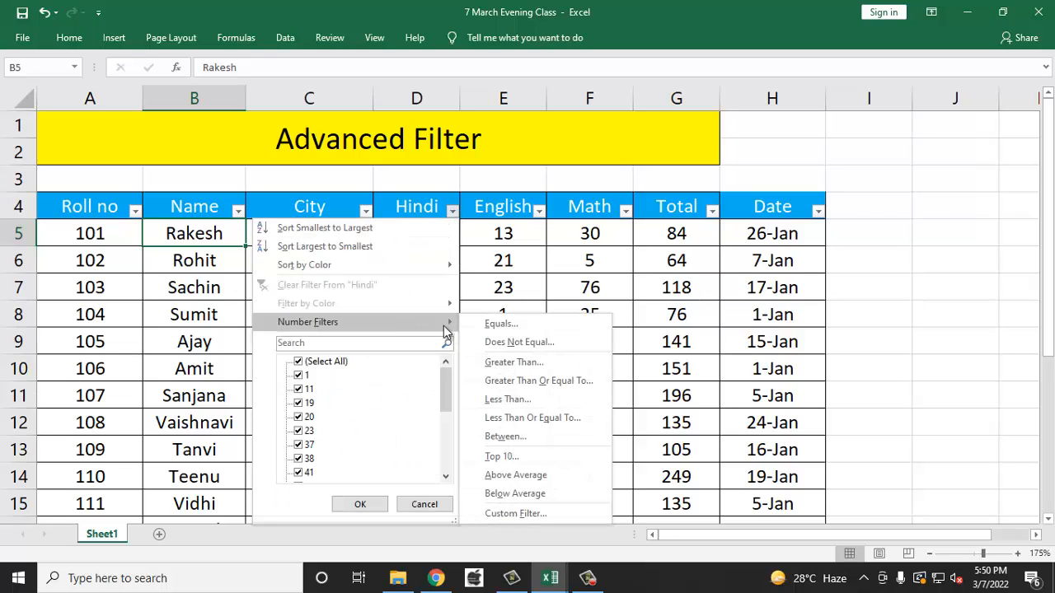
click(510, 365)
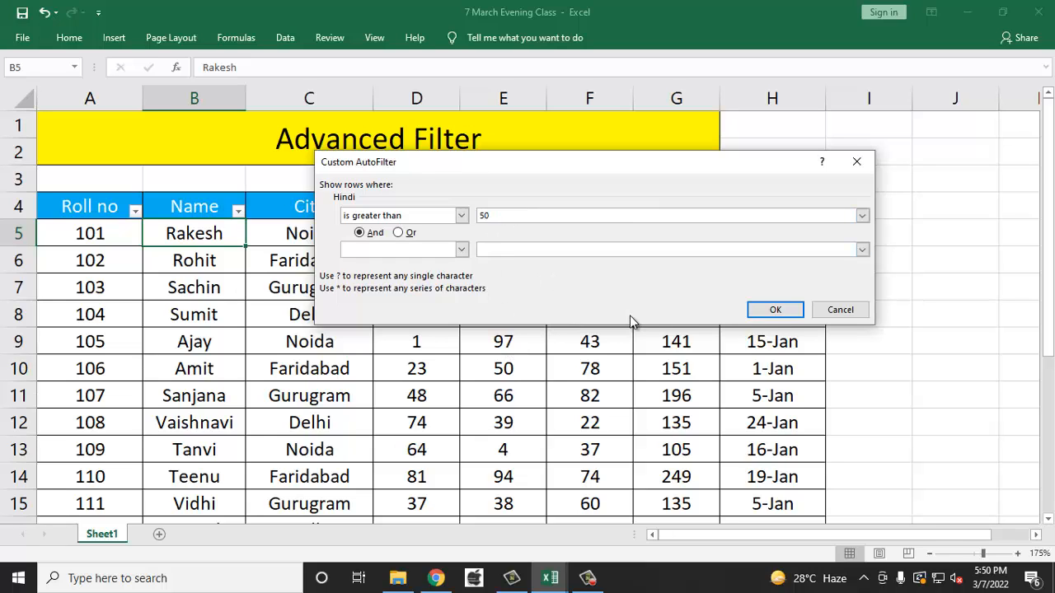
click(775, 310)
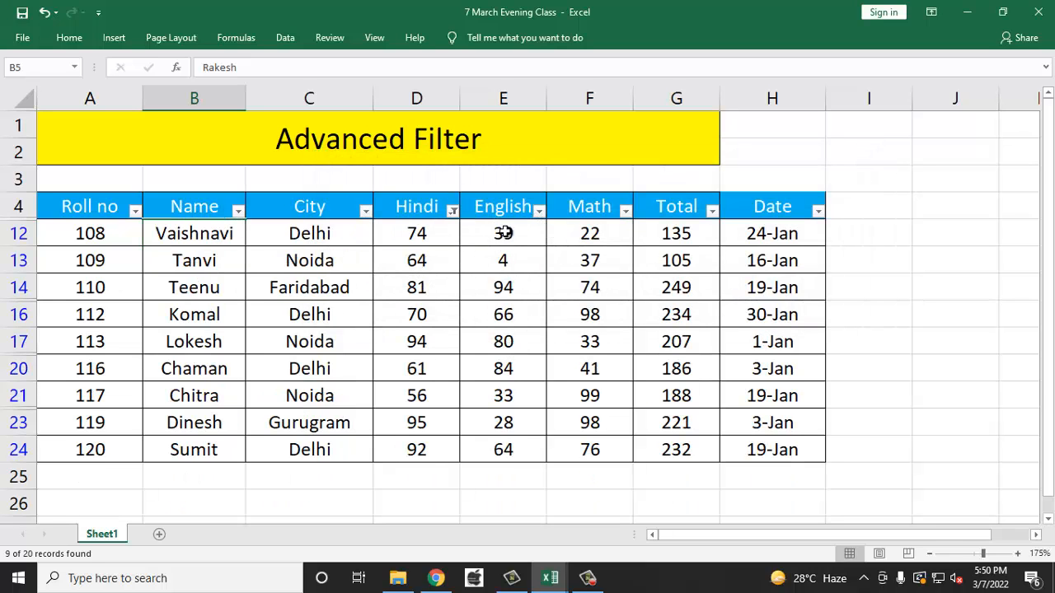
- Filter the English column to show only marks greater than 50
click(538, 211)
mouse_move(496, 327)
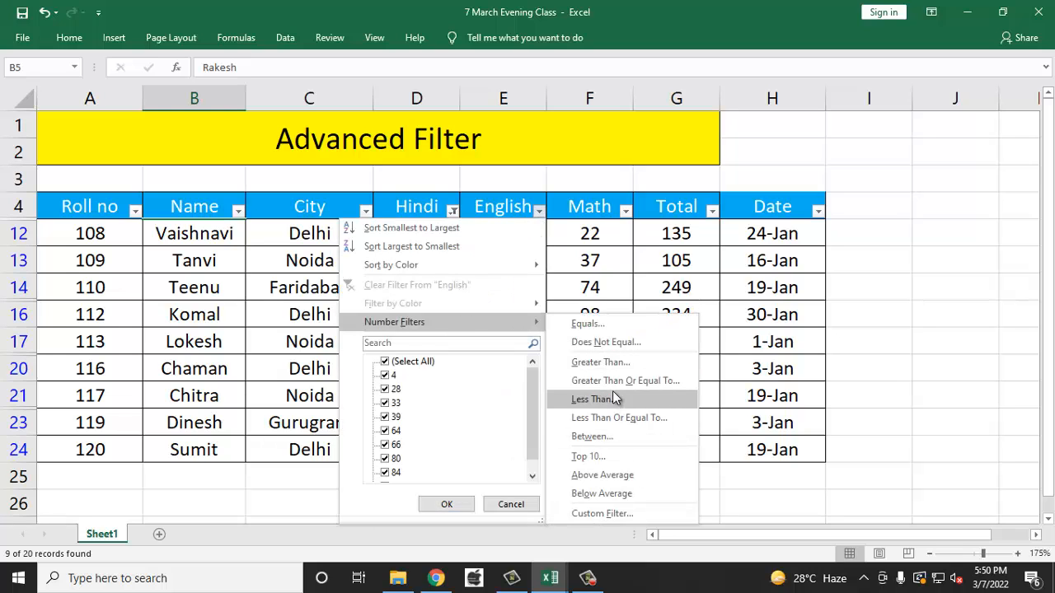
click(618, 363)
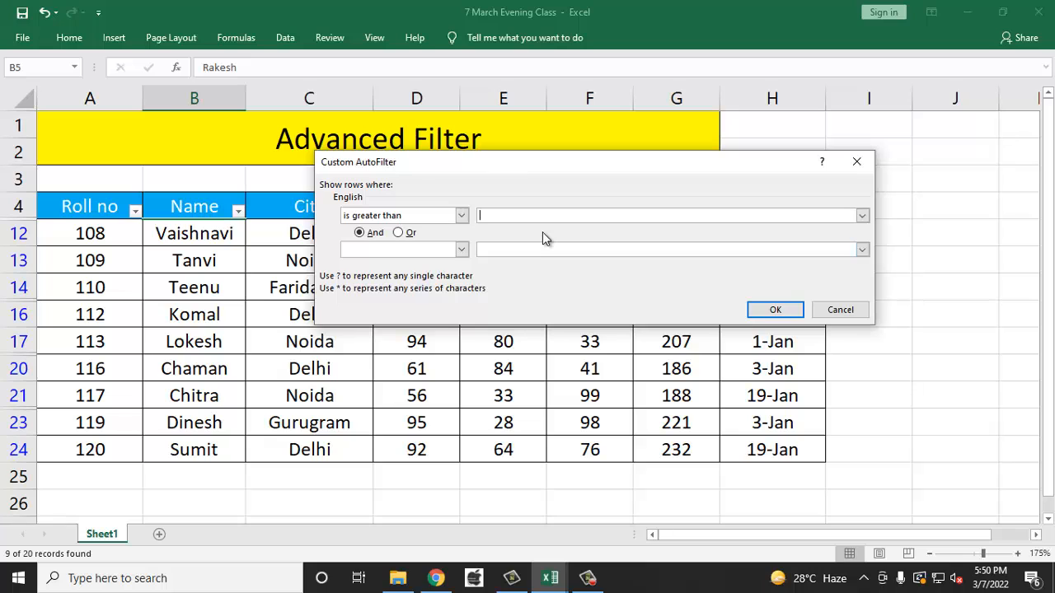
text(50)
click(762, 310)
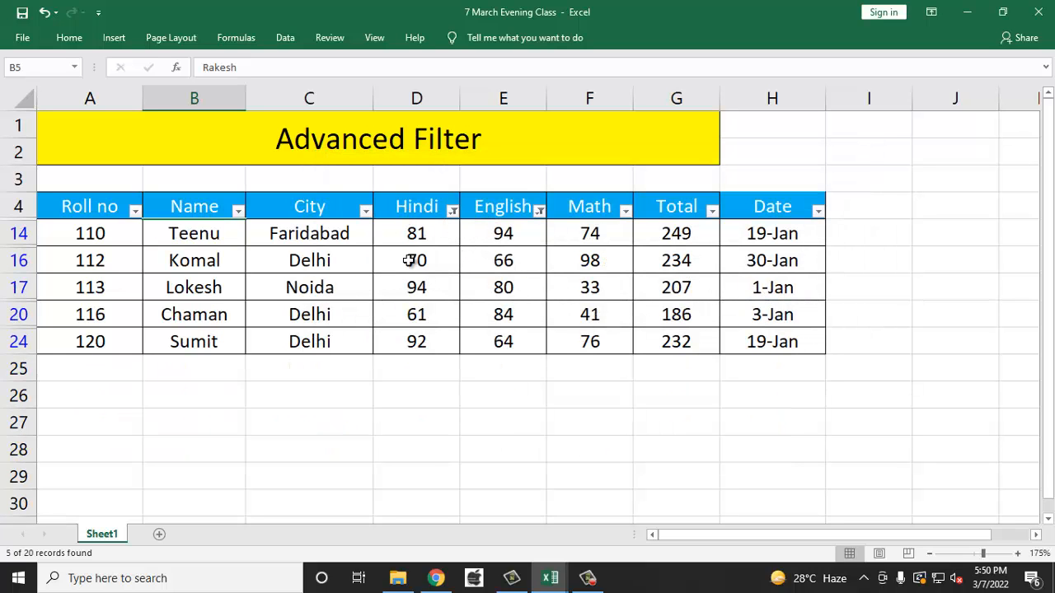
- Copy the filtered table with its headers and paste it starting at cell J4
drag(108, 207, 750, 342)
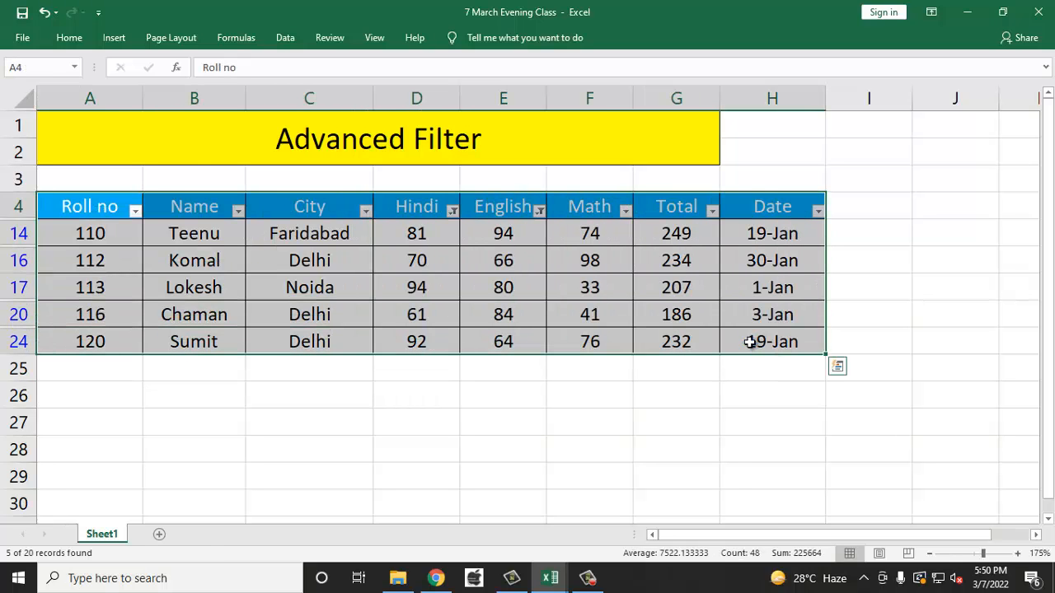
key(ctrl+c)
click(948, 206)
key(ctrl+v)
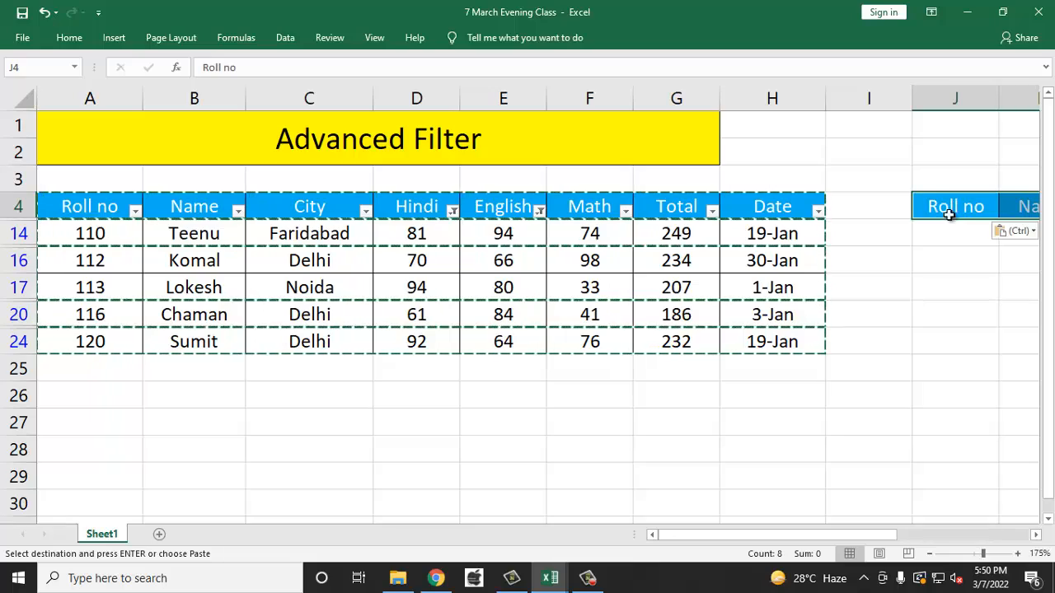
drag(871, 534, 849, 537)
- Cancel the copy selection and remove AutoFilter from the student marks table
click(189, 207)
right_click(192, 210)
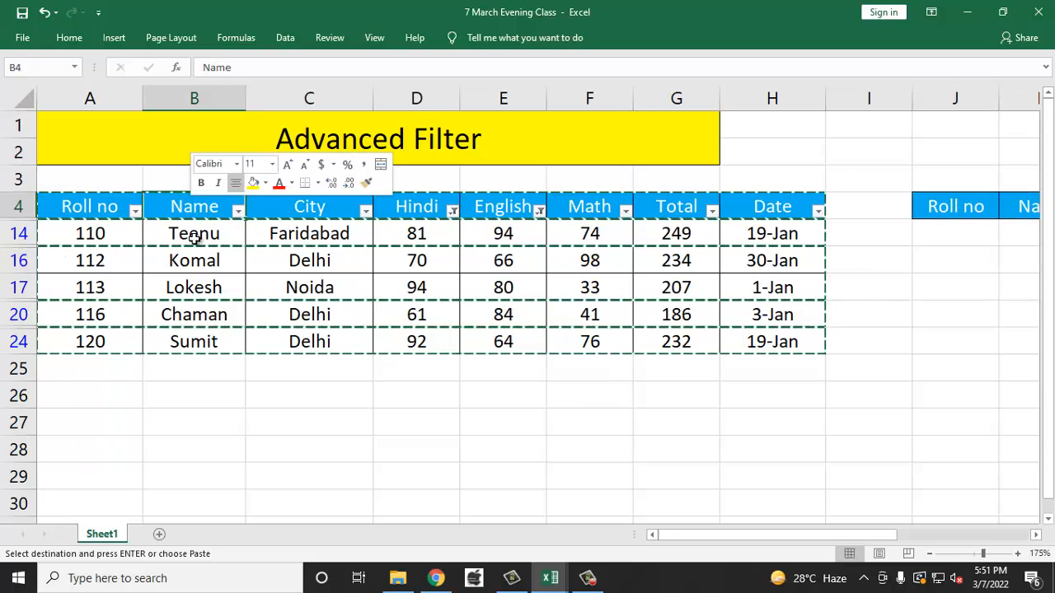
key(Escape)
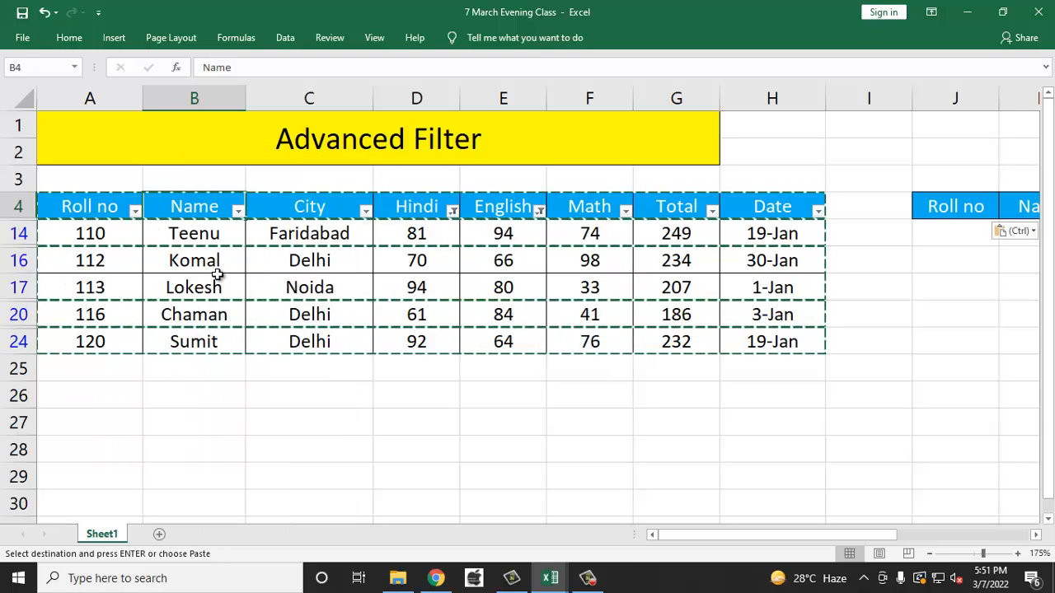
key(Escape)
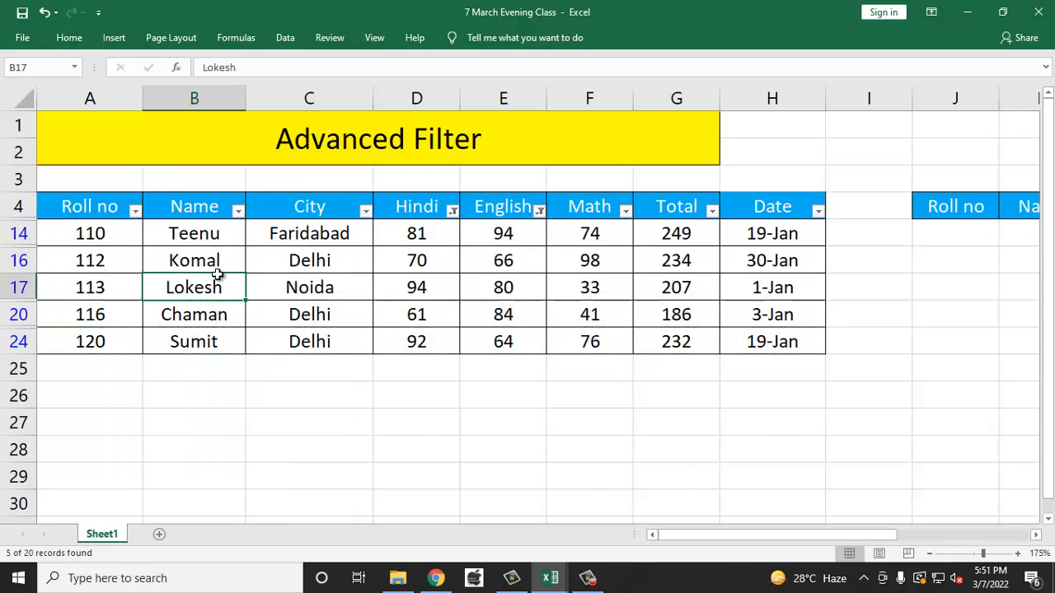
key(ctrl+shift+l)
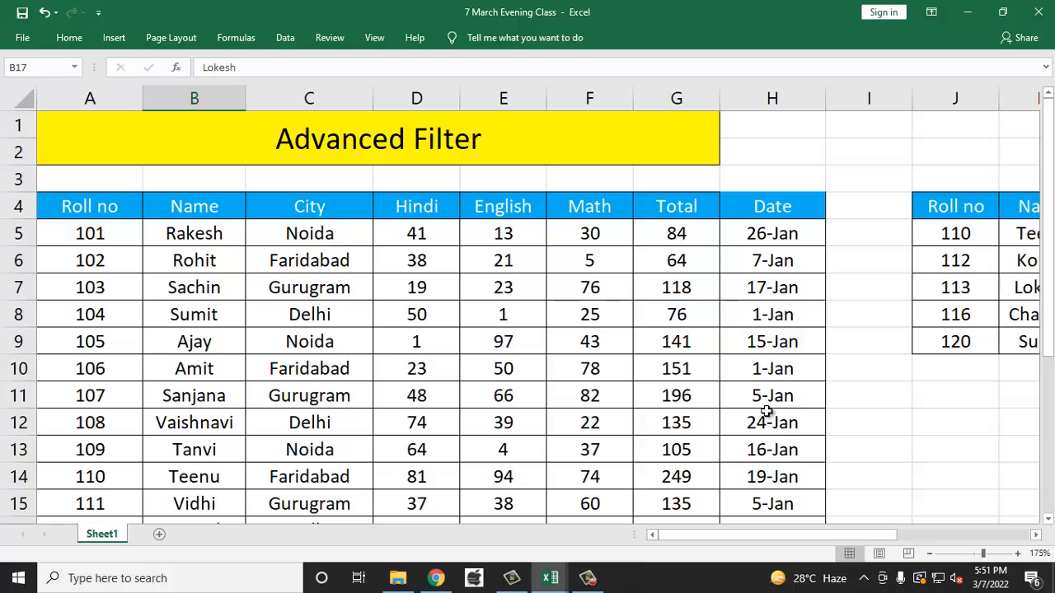
- Delete the pasted results in columns J to Q
drag(755, 531, 861, 537)
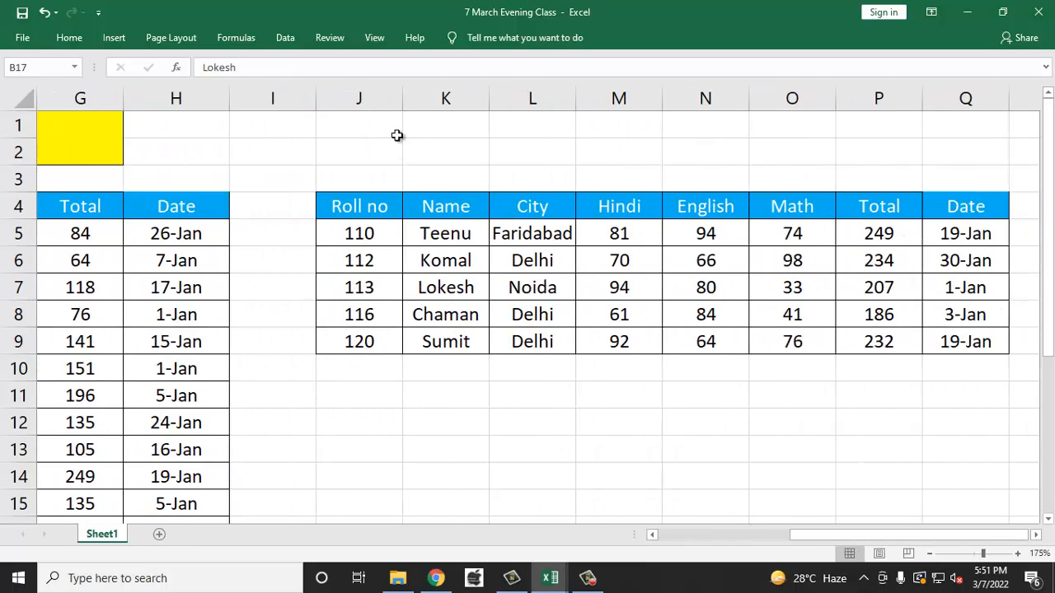
drag(365, 99, 946, 152)
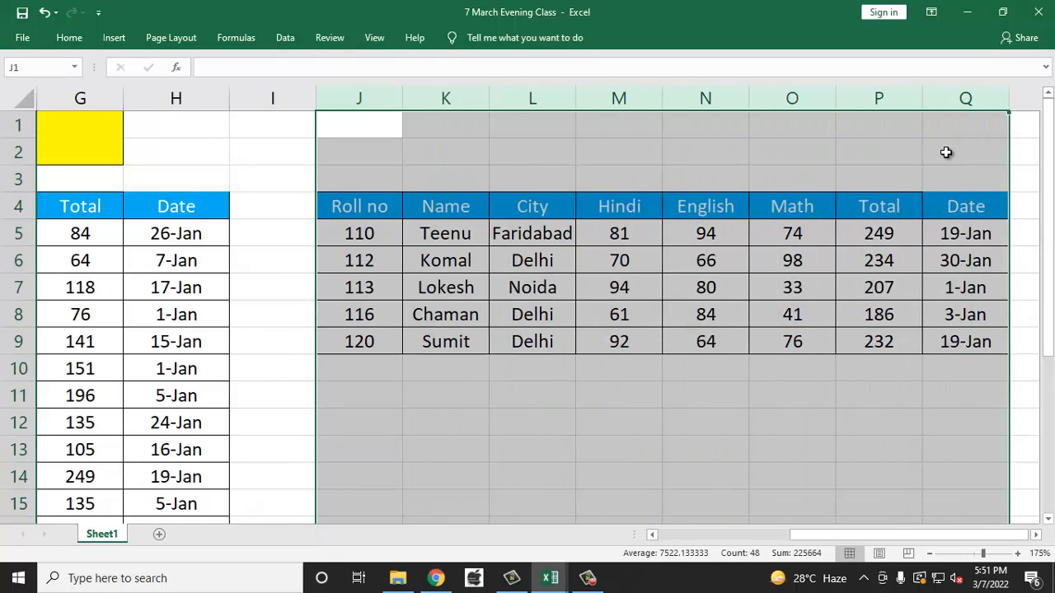
key(Delete)
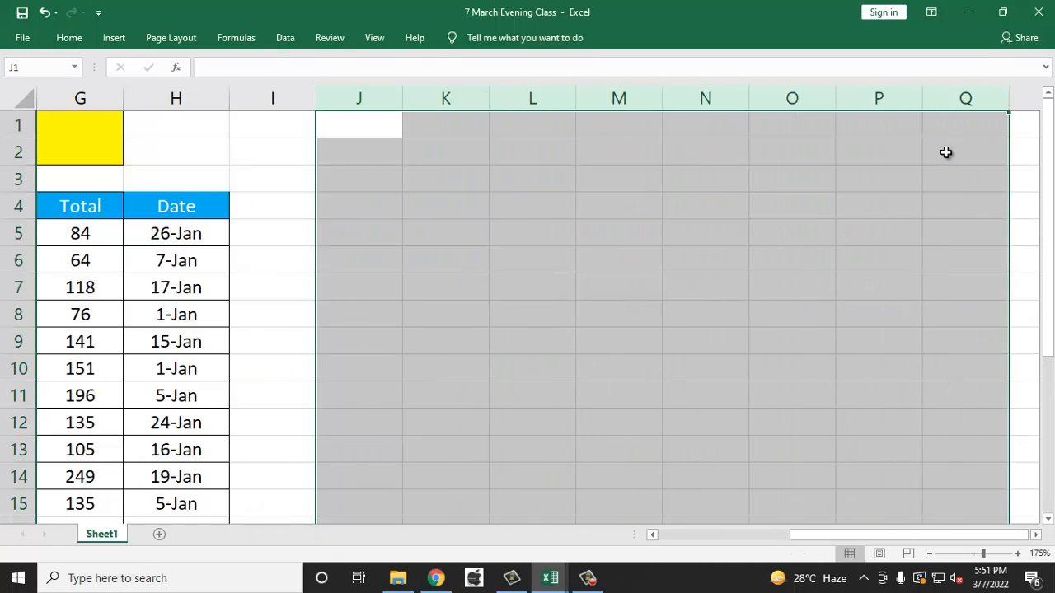
drag(915, 535, 704, 537)
click(259, 375)
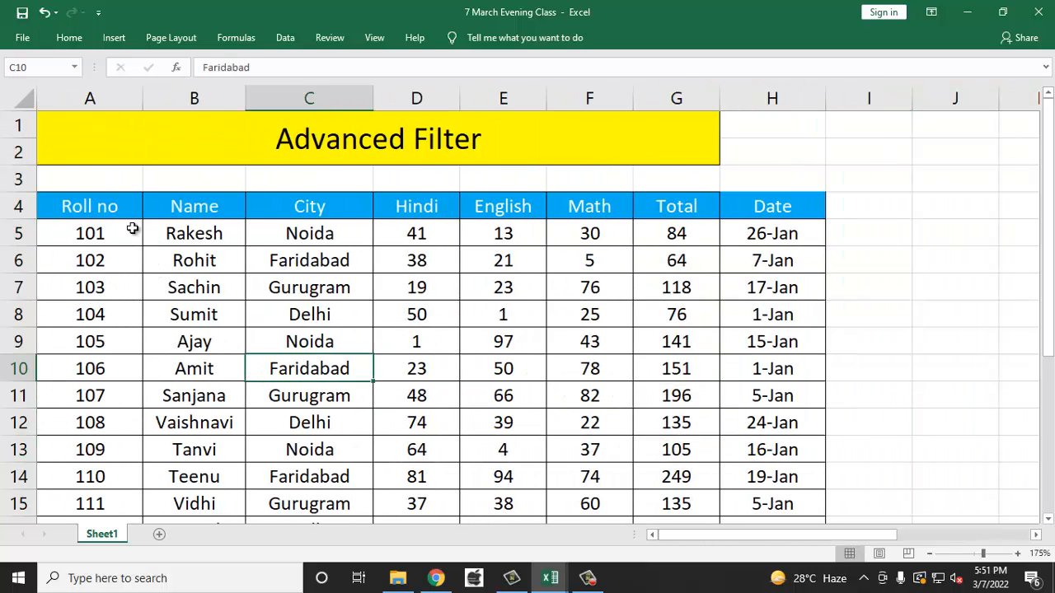
- Copy the header row A4:H4 and paste it at J4 as the criteria headers
drag(105, 208, 747, 203)
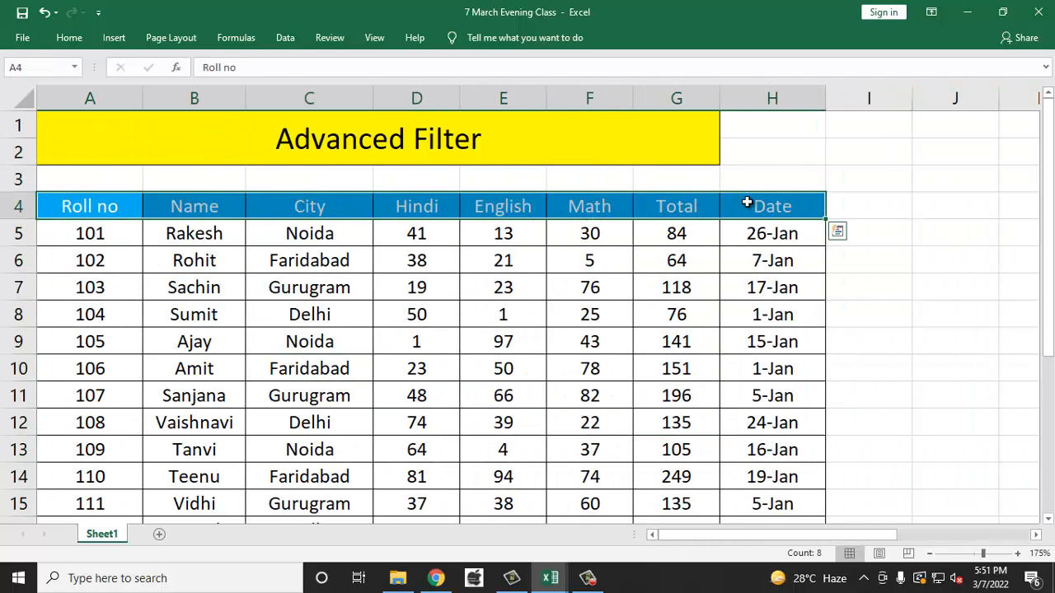
key(ctrl+c)
click(937, 207)
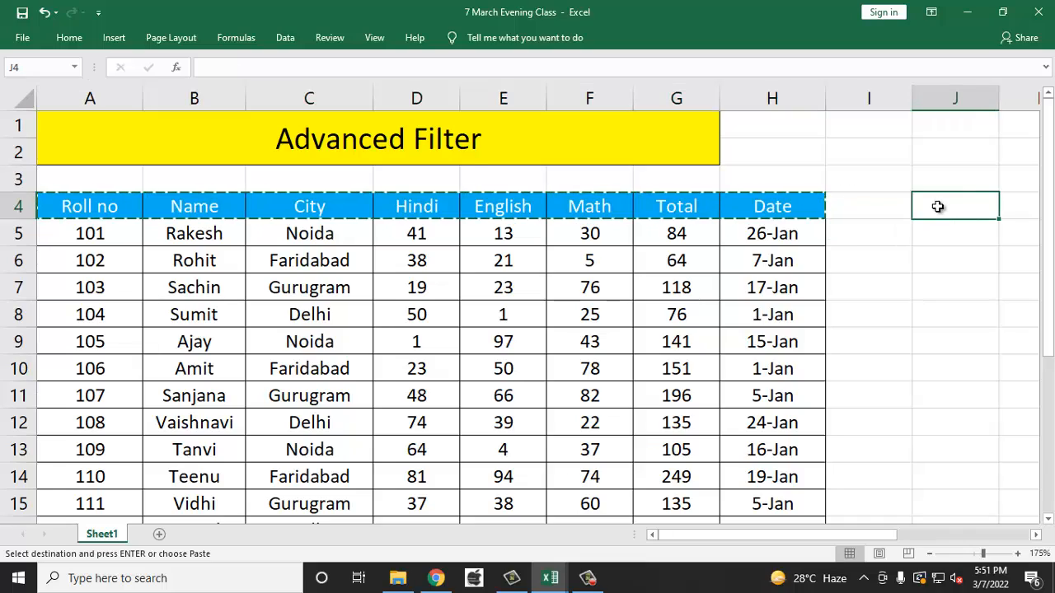
key(ctrl+v)
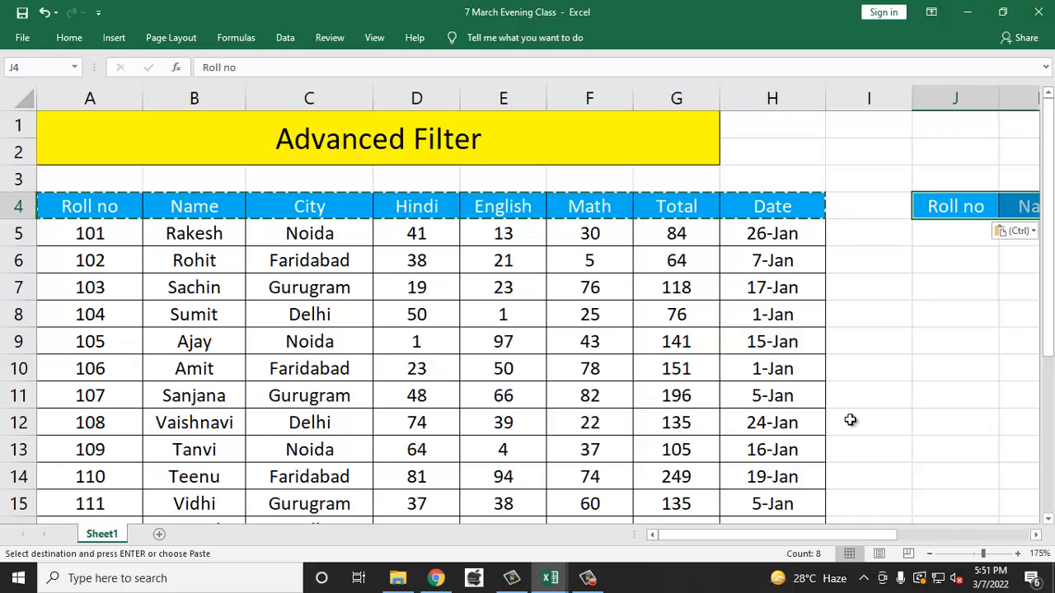
ctrl+scroll(850, 420, down, 5)
ctrl+scroll(850, 419, up, 3)
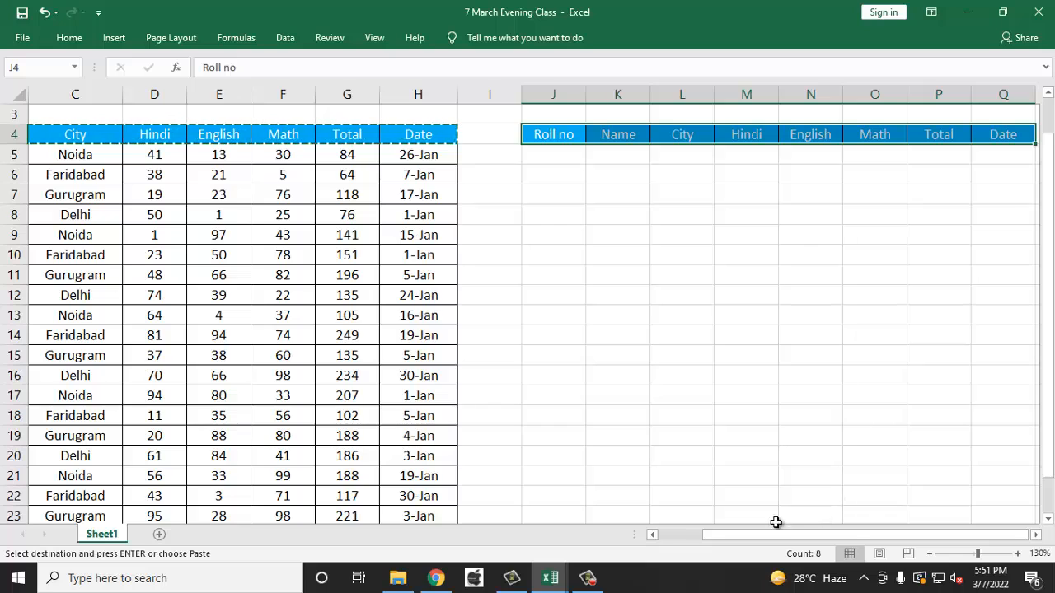
drag(690, 541, 660, 541)
click(247, 236)
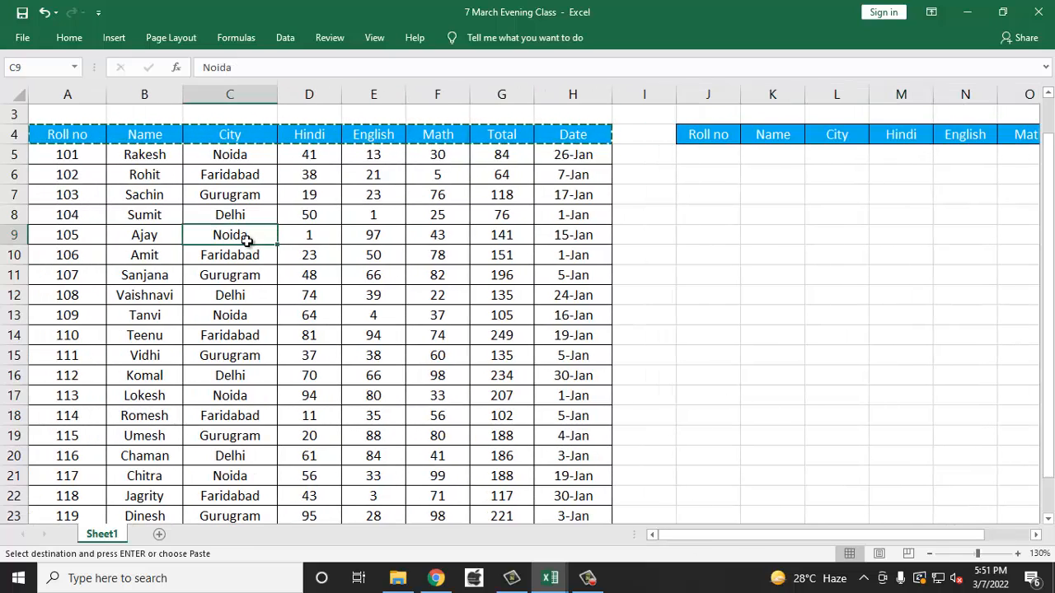
key(Escape)
scroll(258, 300, up, 1)
scroll(258, 300, up, 1)
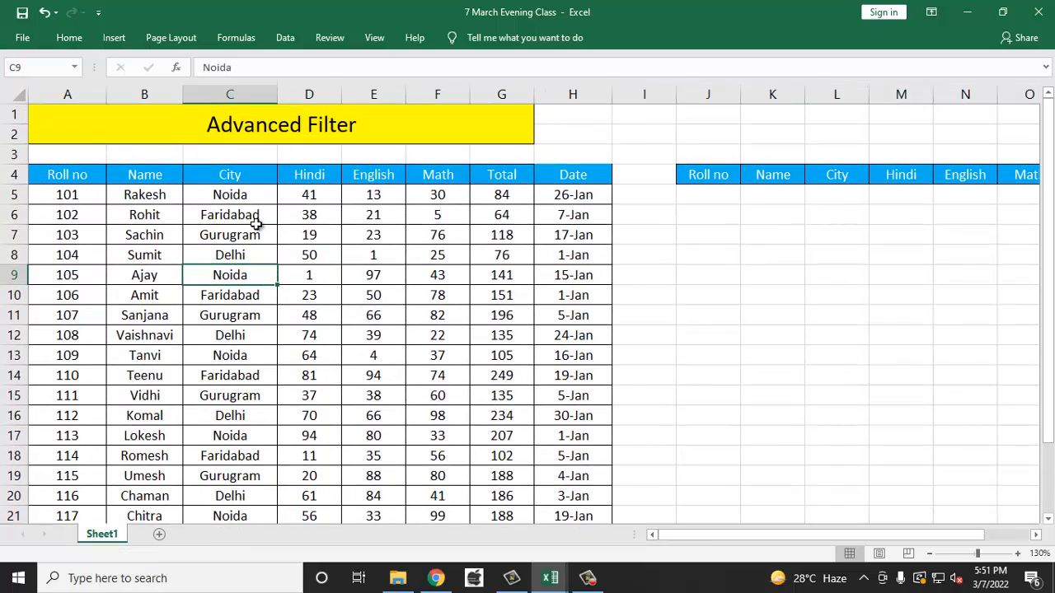
- Enter the criteria >50 under Hindi in M5 and >50 under English in N5
click(898, 194)
text(>50)
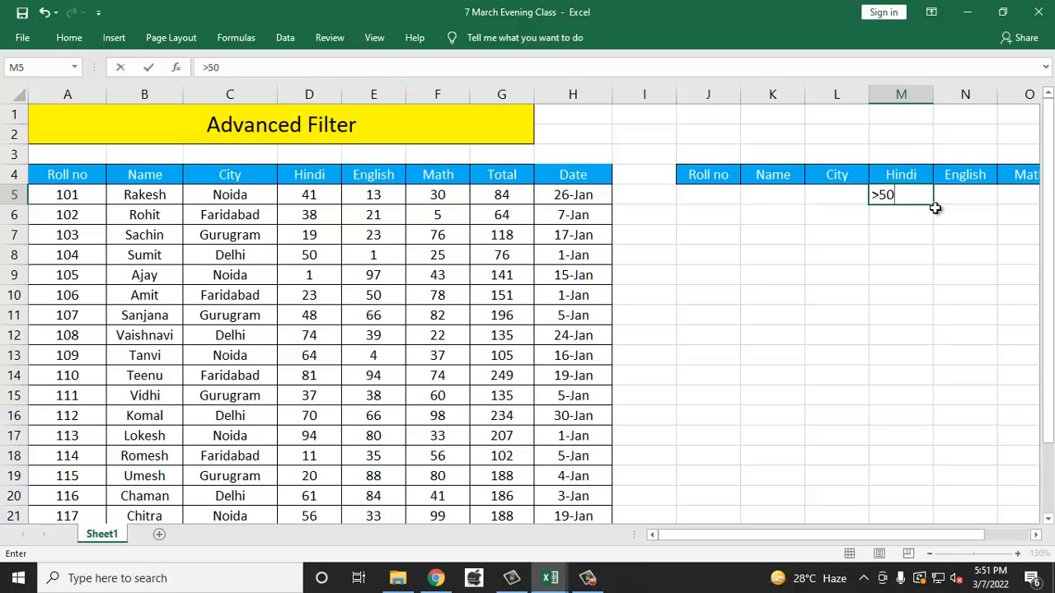
key(Tab)
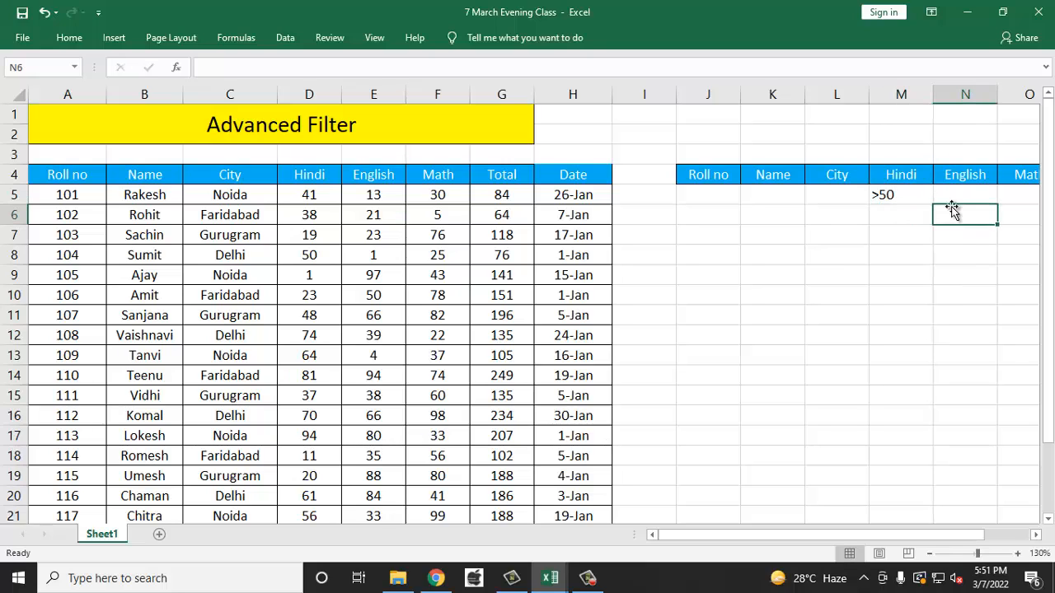
text(>50)
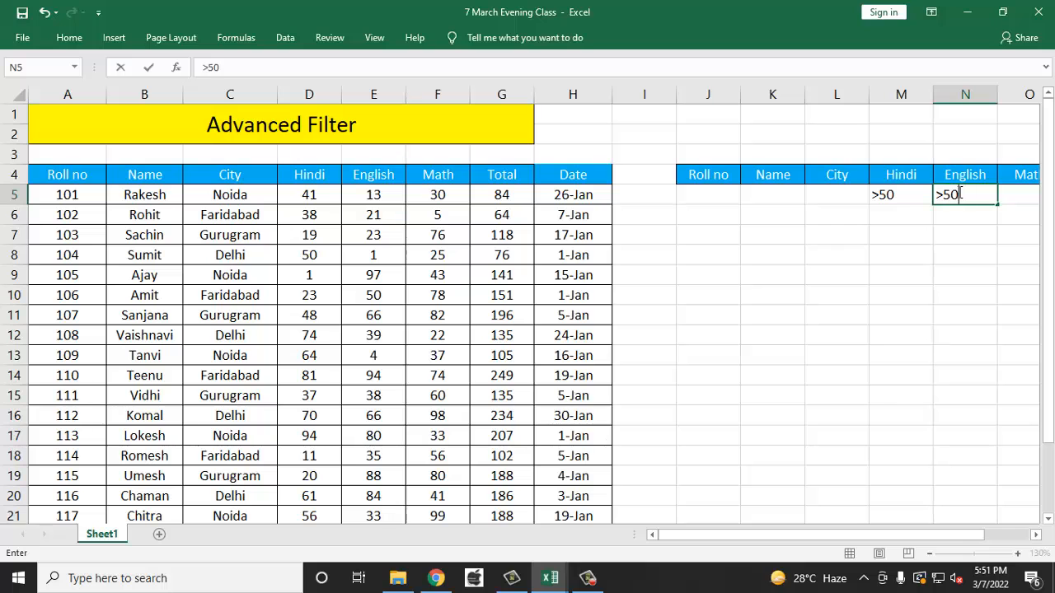
key(Return)
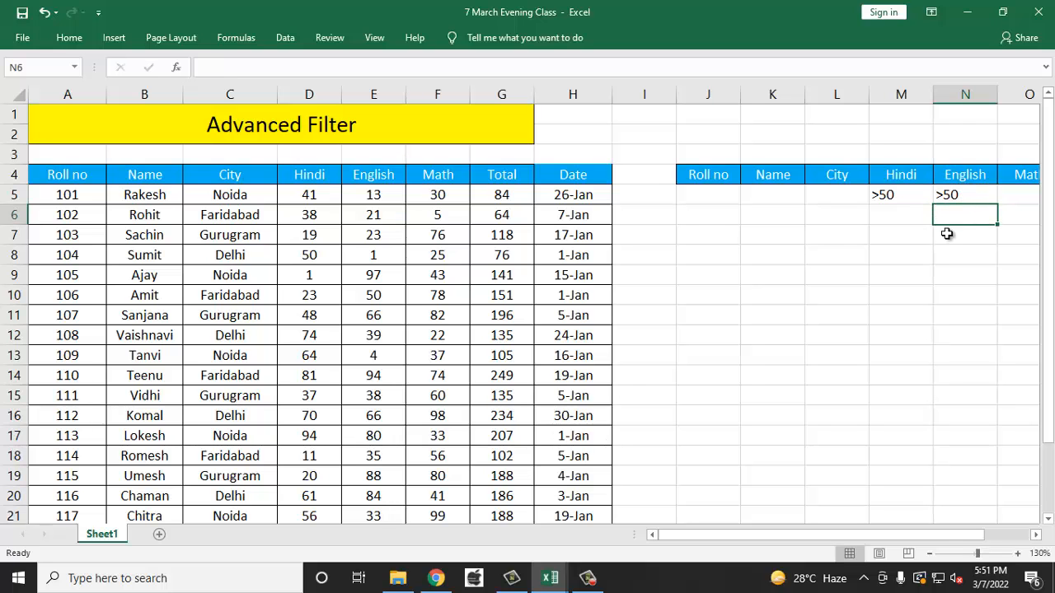
ctrl+scroll(947, 234, down, 1)
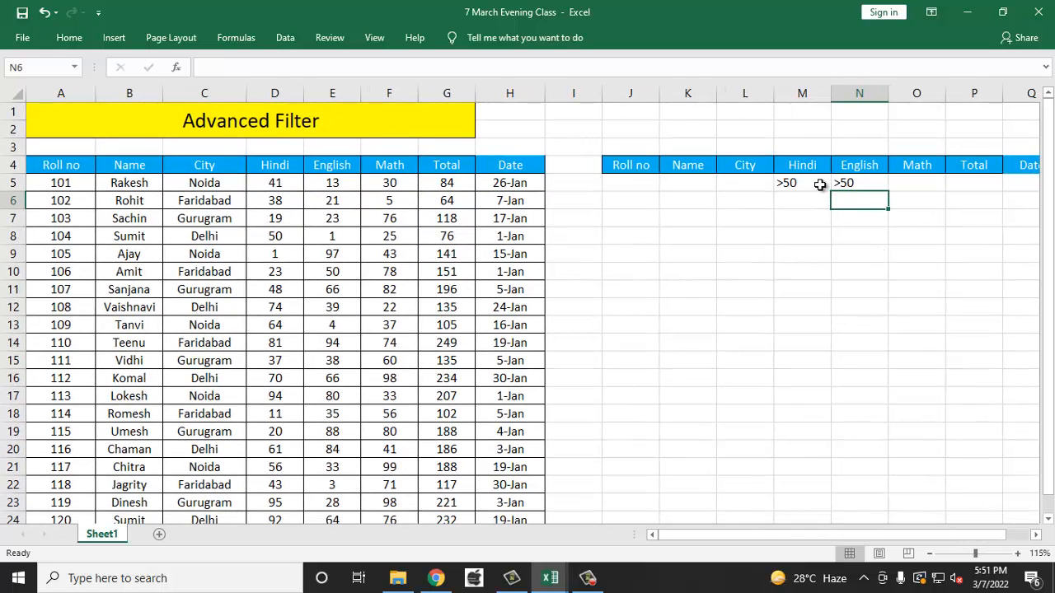
drag(158, 195, 182, 271)
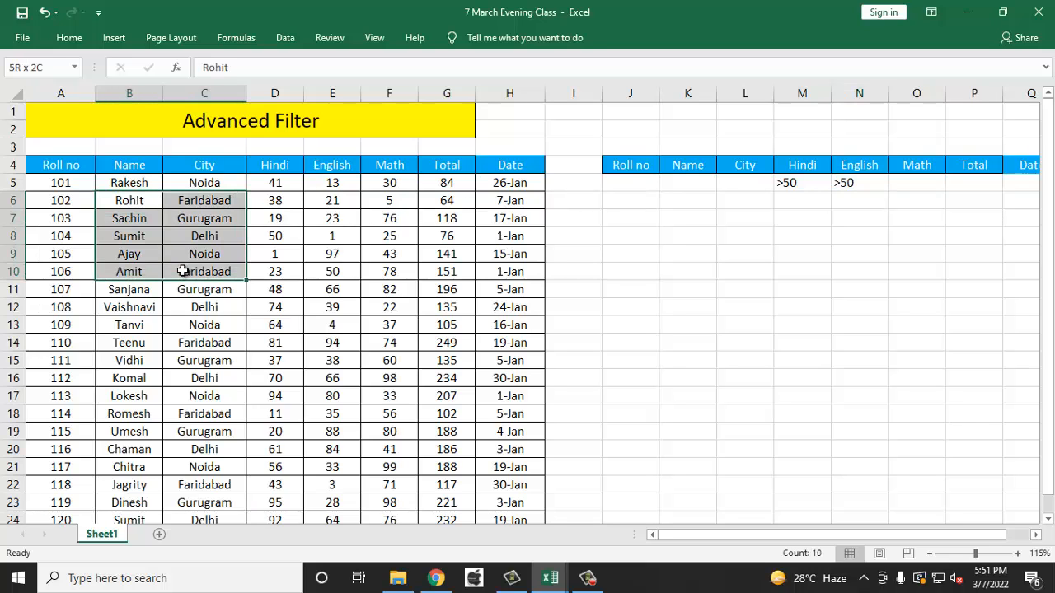
scroll(443, 286, down, 1)
click(223, 236)
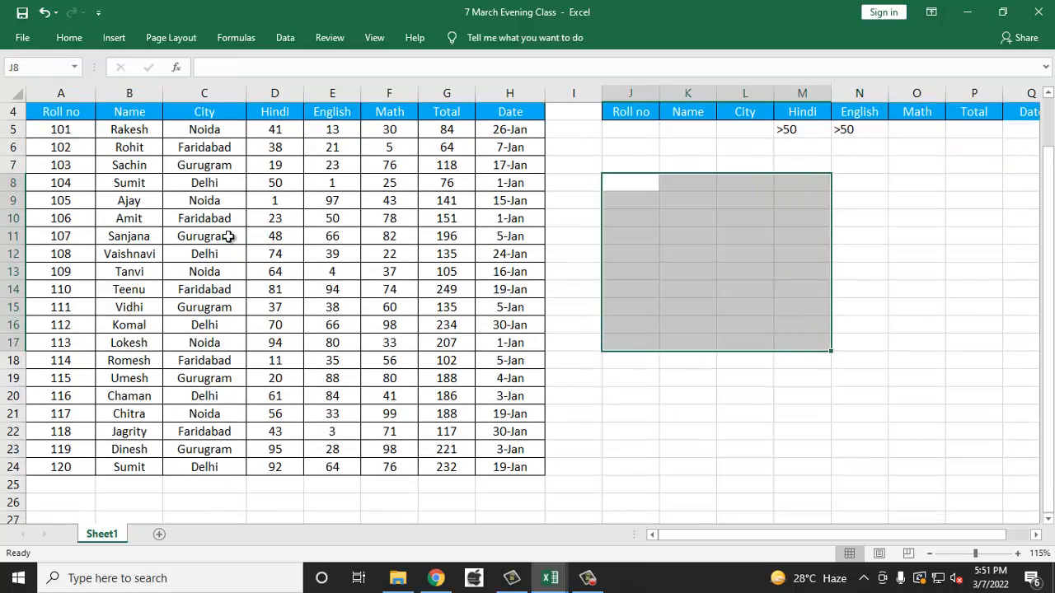
scroll(170, 275, up, 1)
click(87, 220)
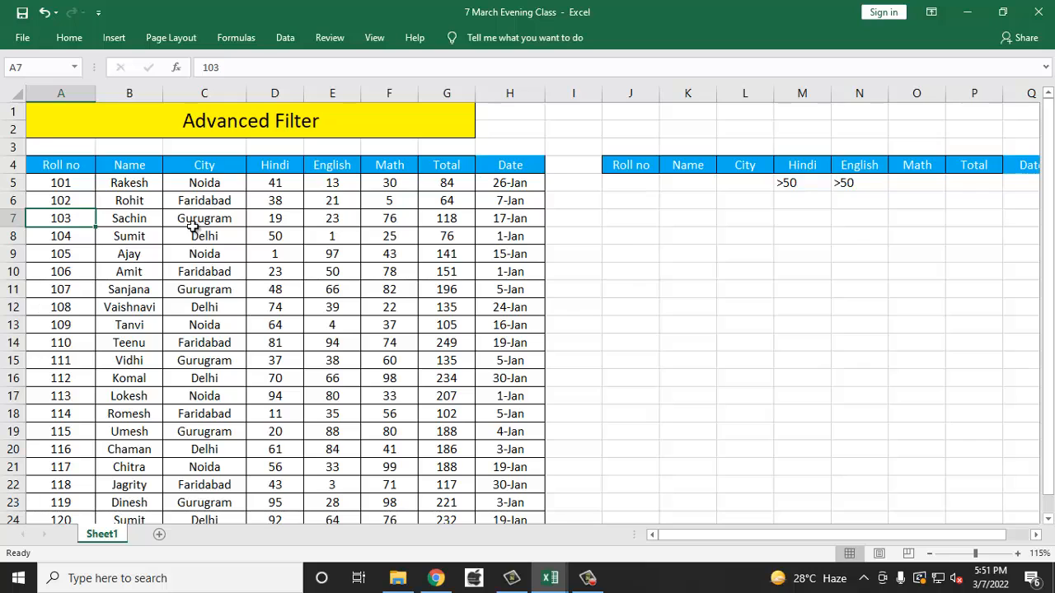
click(285, 38)
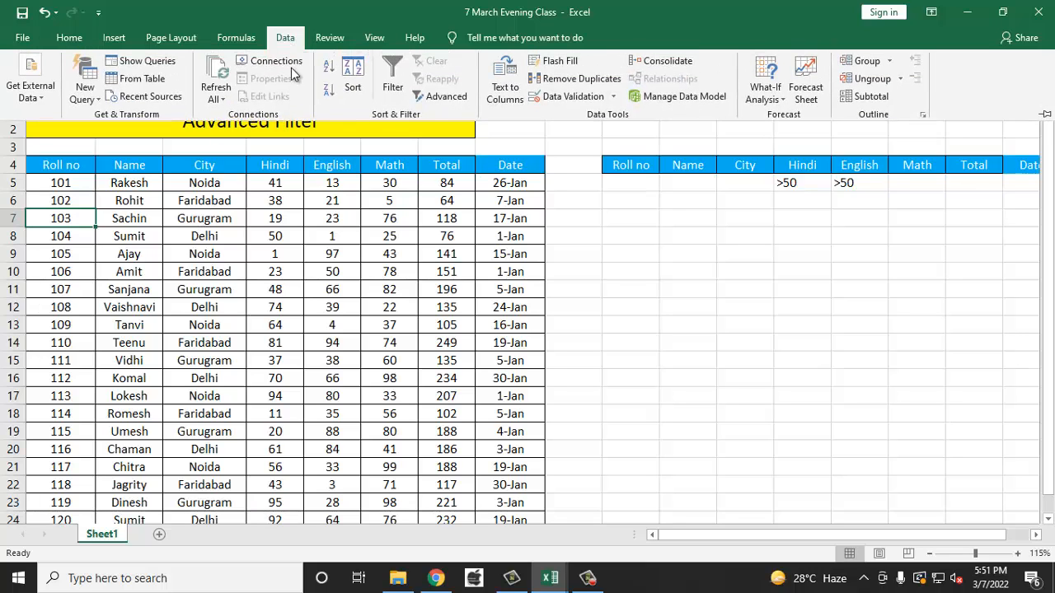
click(446, 97)
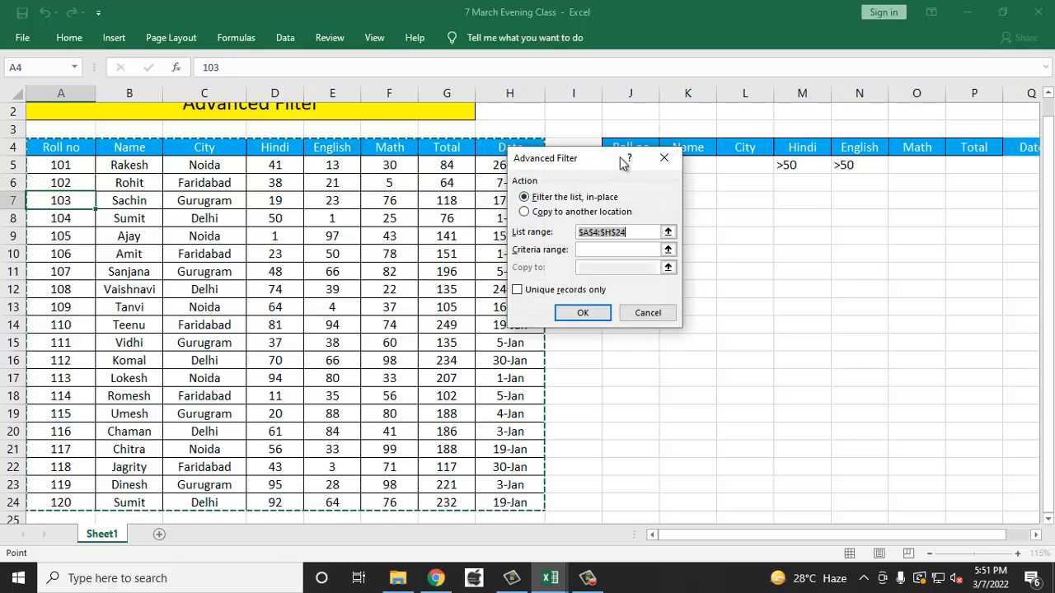
click(665, 158)
scroll(272, 314, up, 1)
- Start an Advanced Filter on the student marks table A4:H24 with the option to copy to another location
click(157, 272)
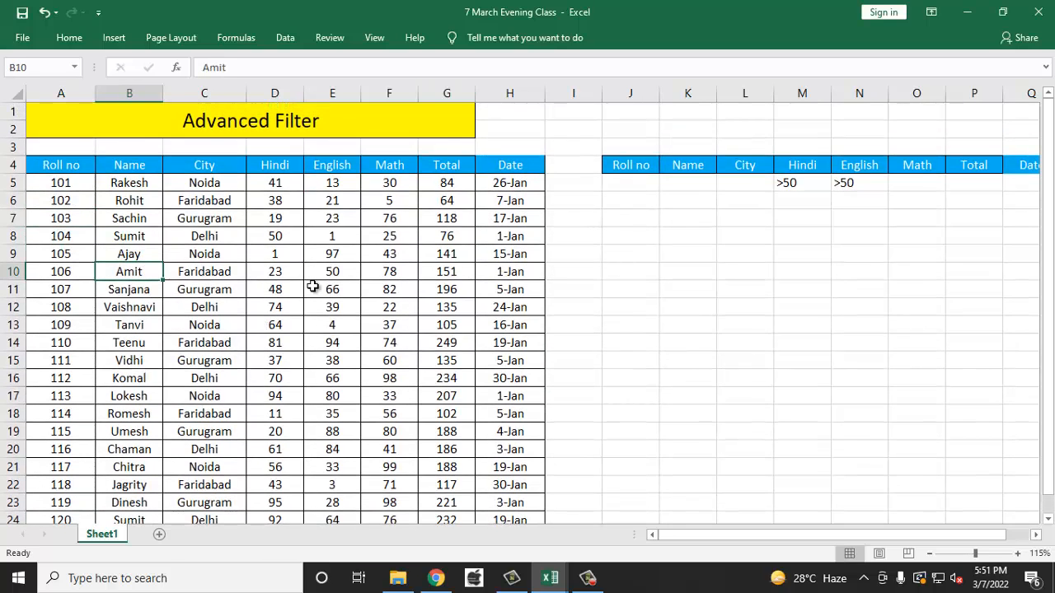
key(alt+a)
key(q)
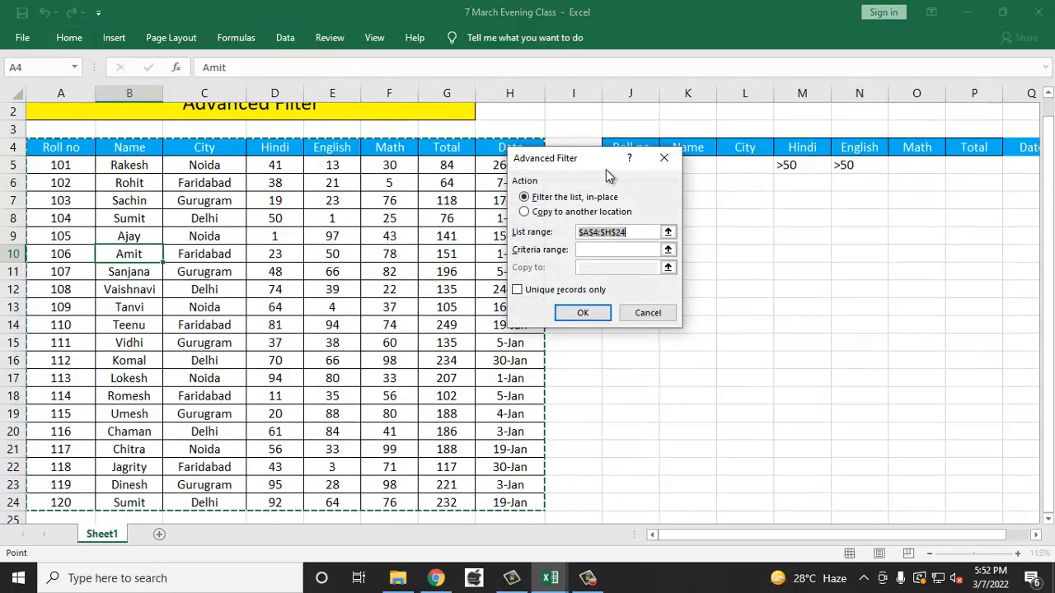
drag(589, 158, 699, 200)
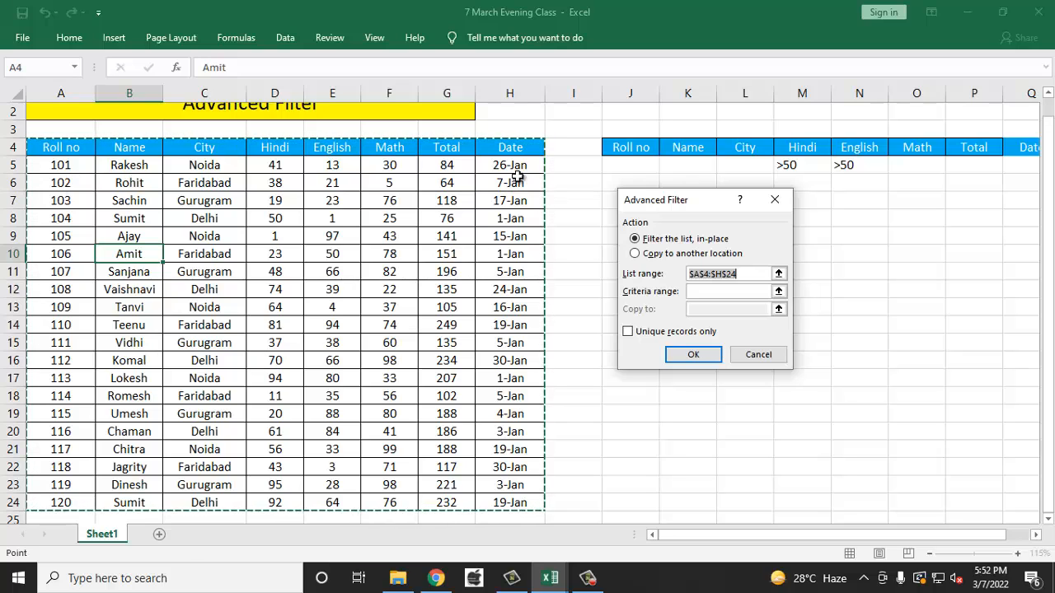
drag(672, 208, 572, 212)
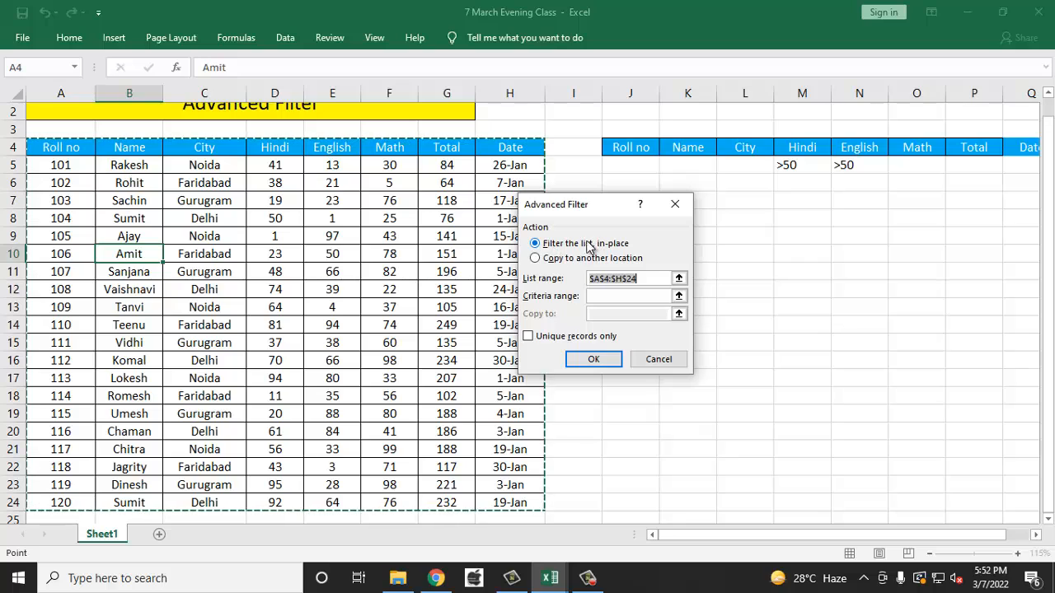
drag(566, 206, 416, 154)
click(409, 208)
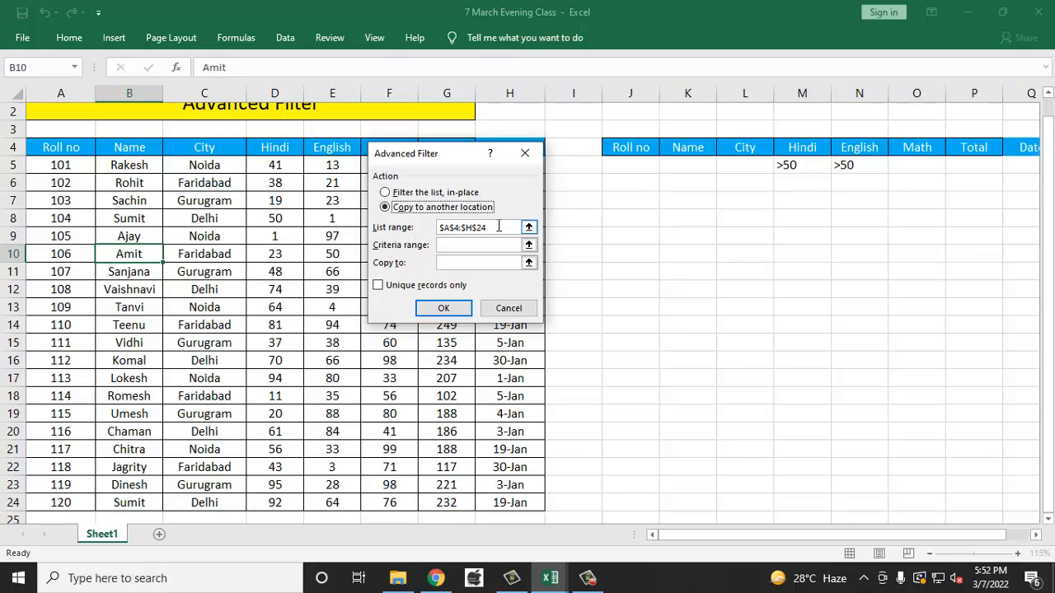
- Set the filter's criteria range to J4:Q5 and extract the matching records to J7
click(474, 244)
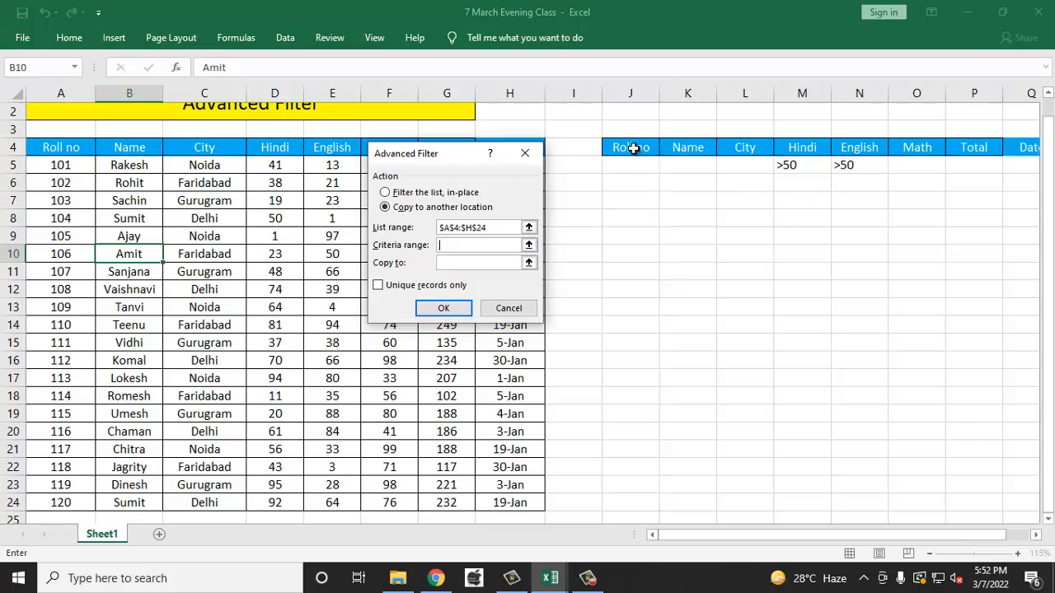
drag(632, 148, 894, 167)
drag(453, 160, 666, 264)
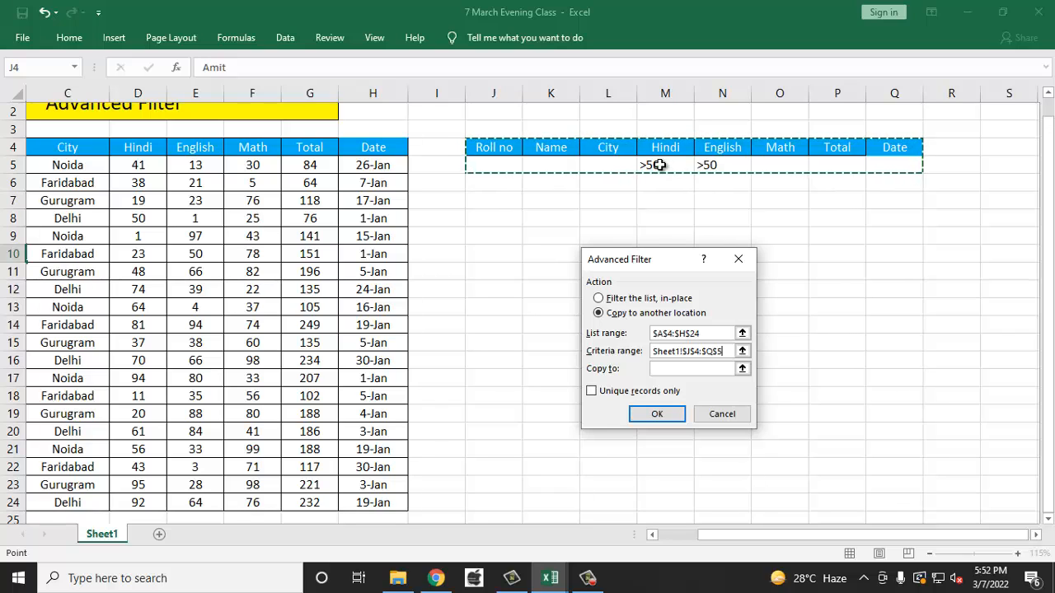
drag(672, 257, 911, 221)
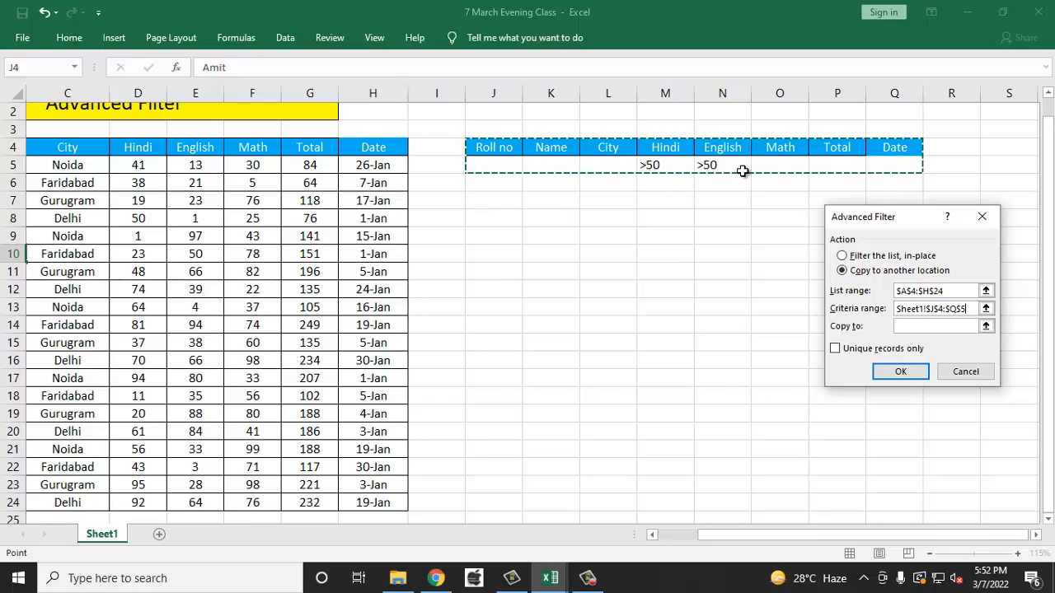
drag(849, 218, 821, 165)
click(874, 272)
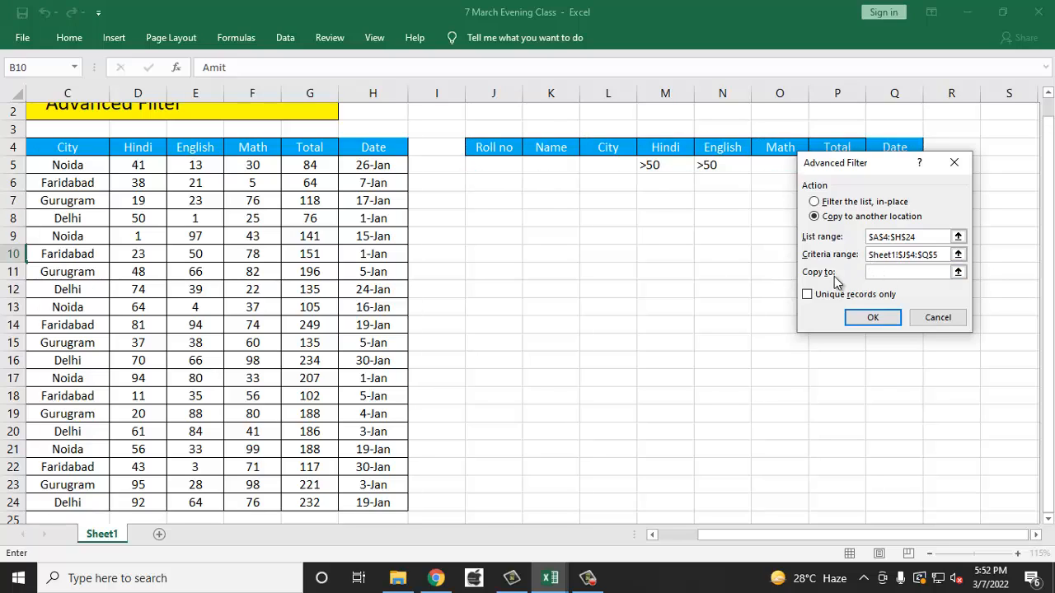
click(487, 201)
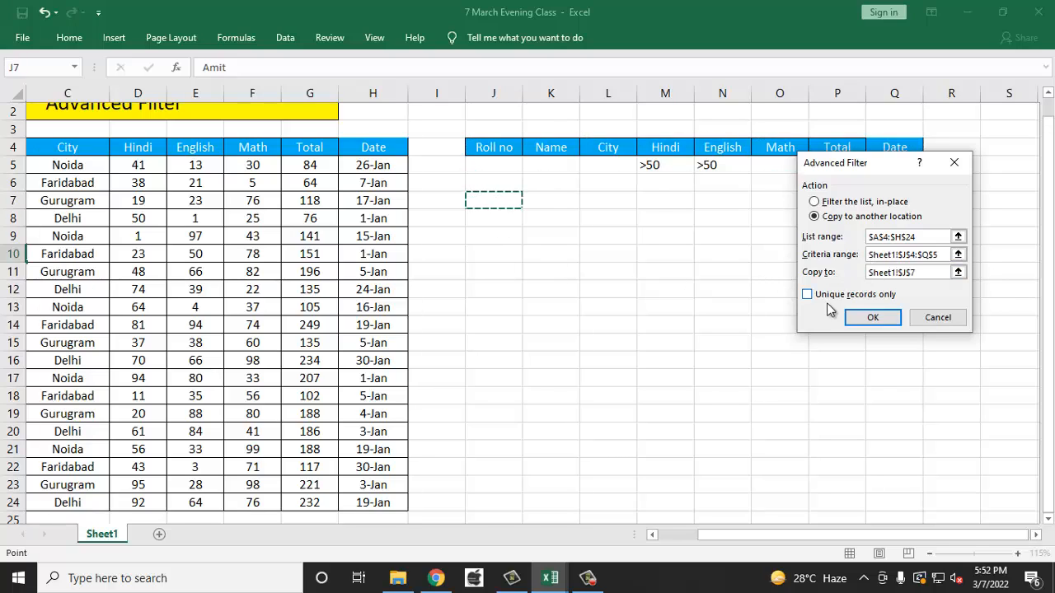
click(859, 319)
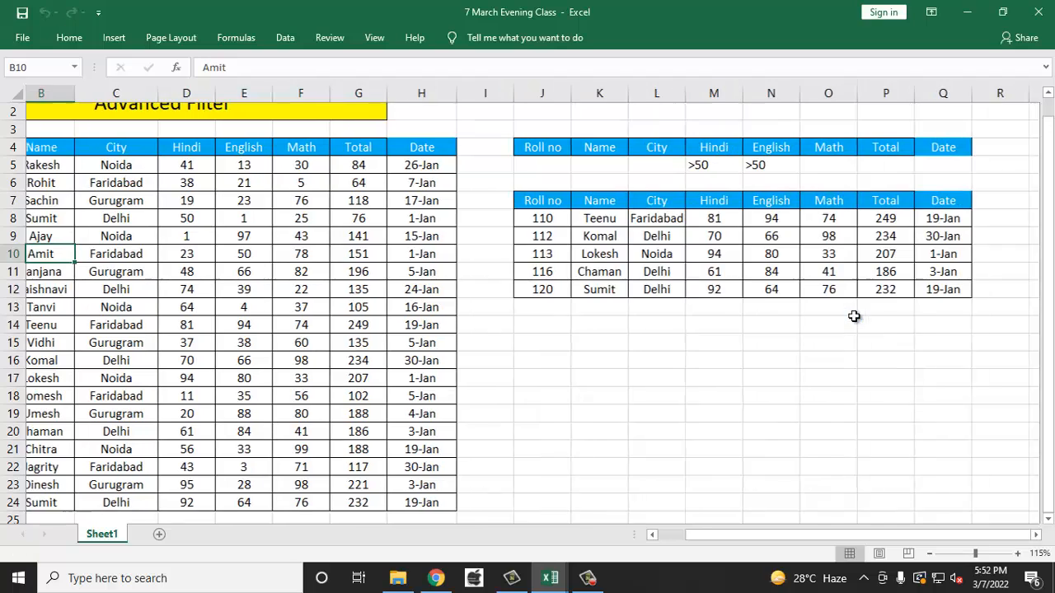
- Delete the extracted results table in J7:Q12
drag(569, 202, 960, 290)
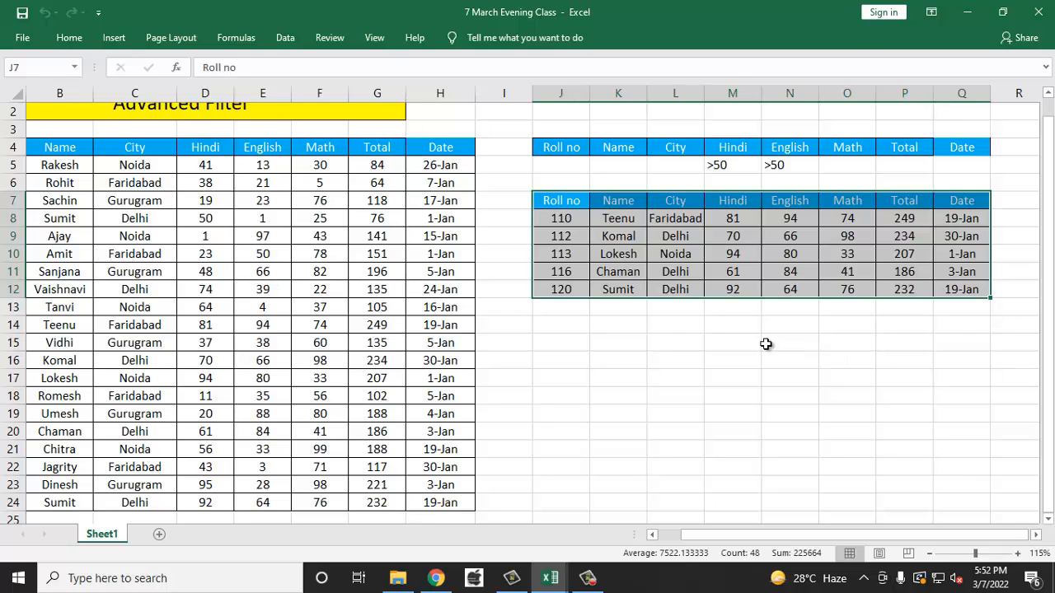
key(ctrl+minus)
key(Down)
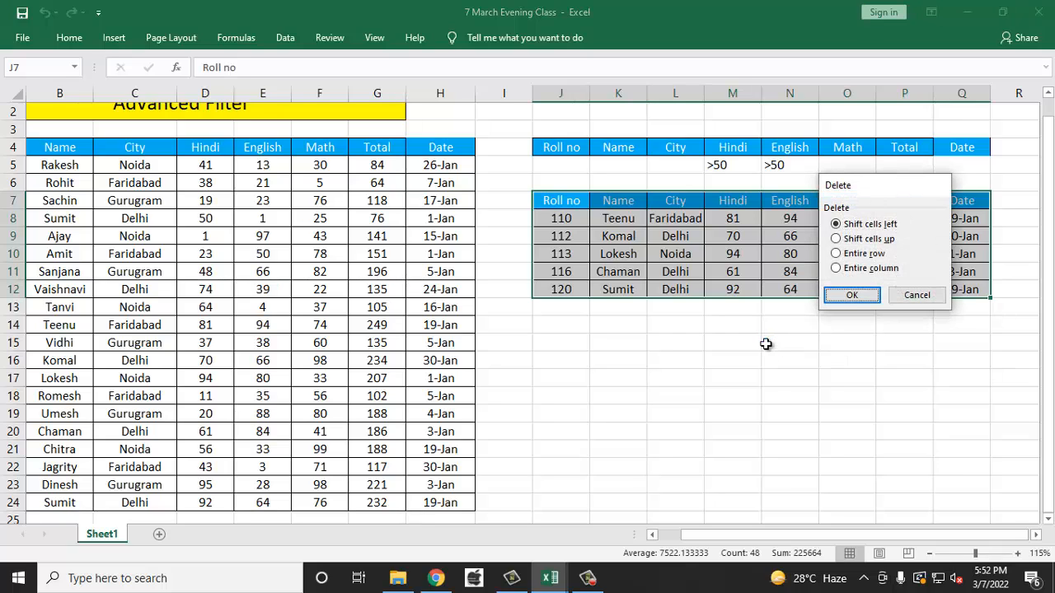
key(Return)
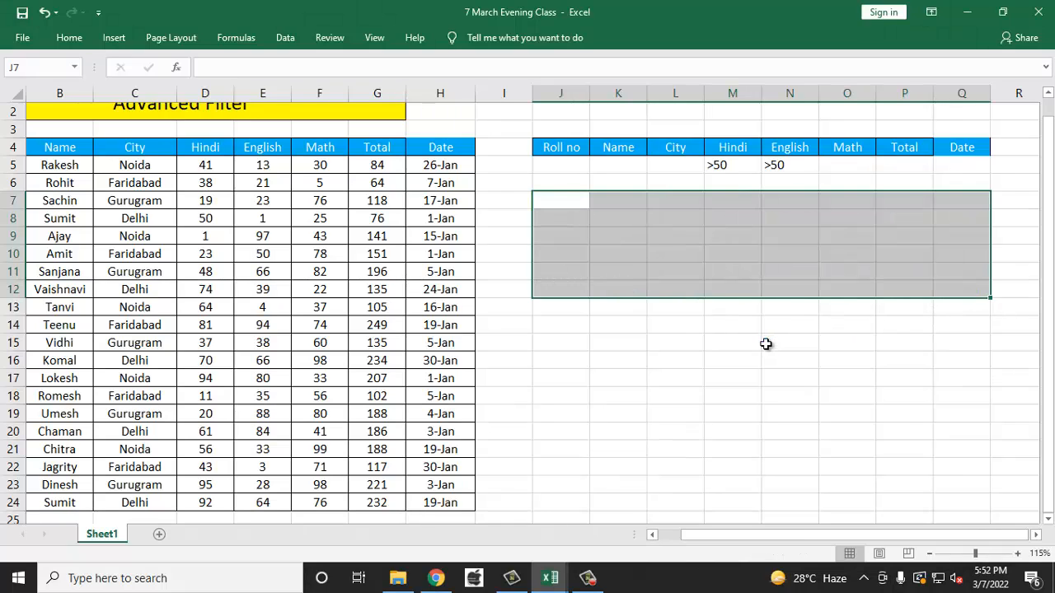
click(728, 179)
- Replace the English criteria header in N4 with Hindi and enter the criterion <90 beneath it in N5
drag(205, 146, 235, 506)
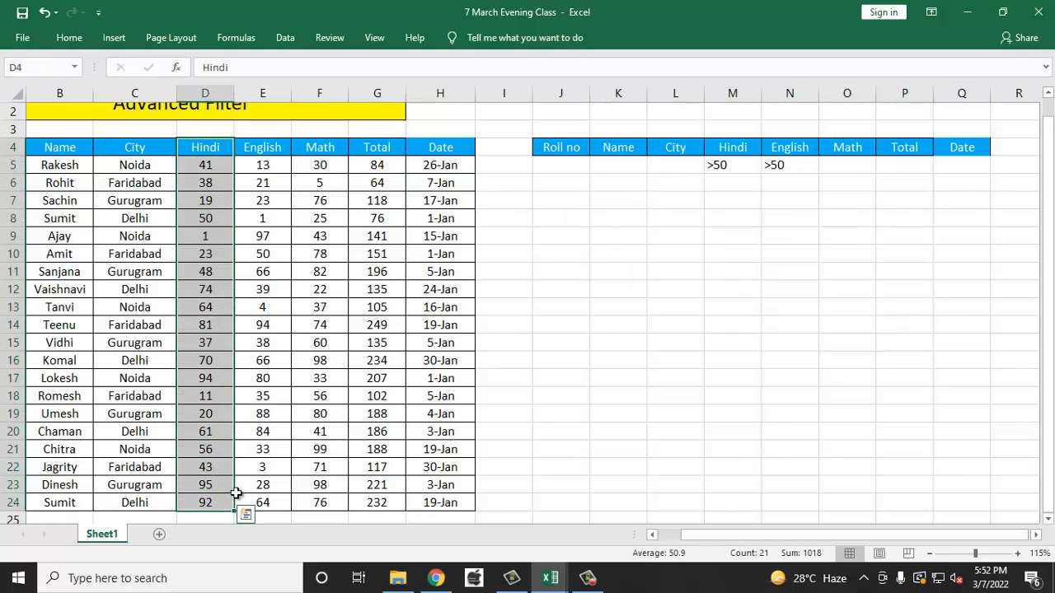
click(787, 147)
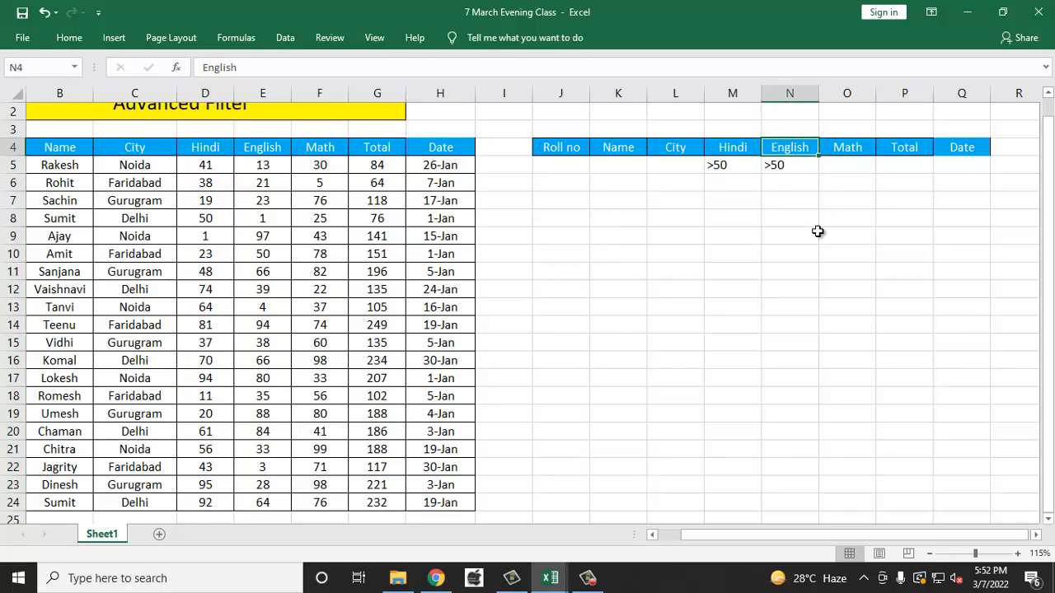
key(ctrl+r)
drag(733, 148, 783, 165)
click(796, 165)
text(<90)
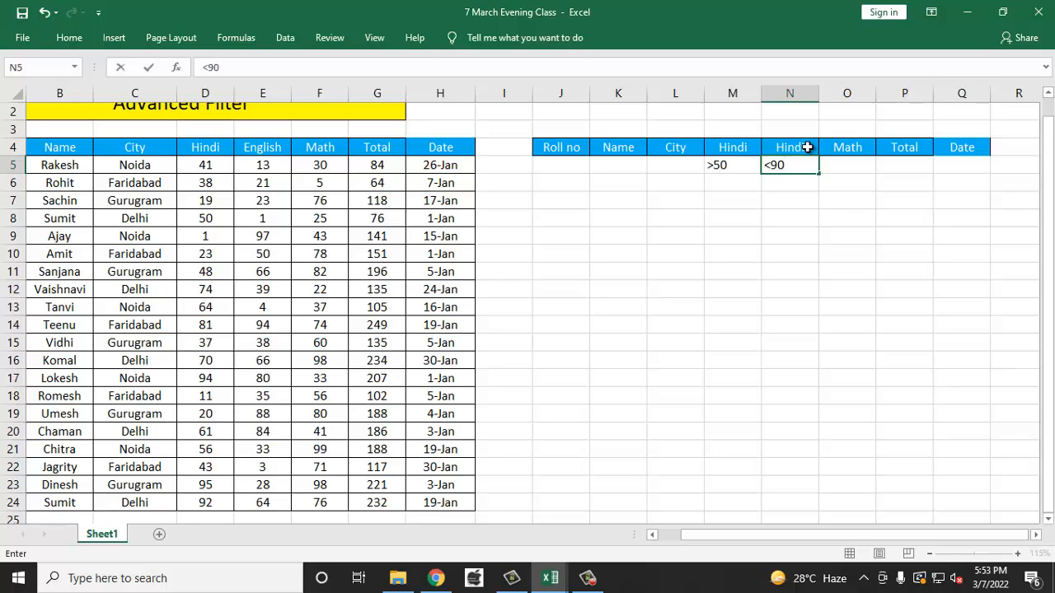
key(Return)
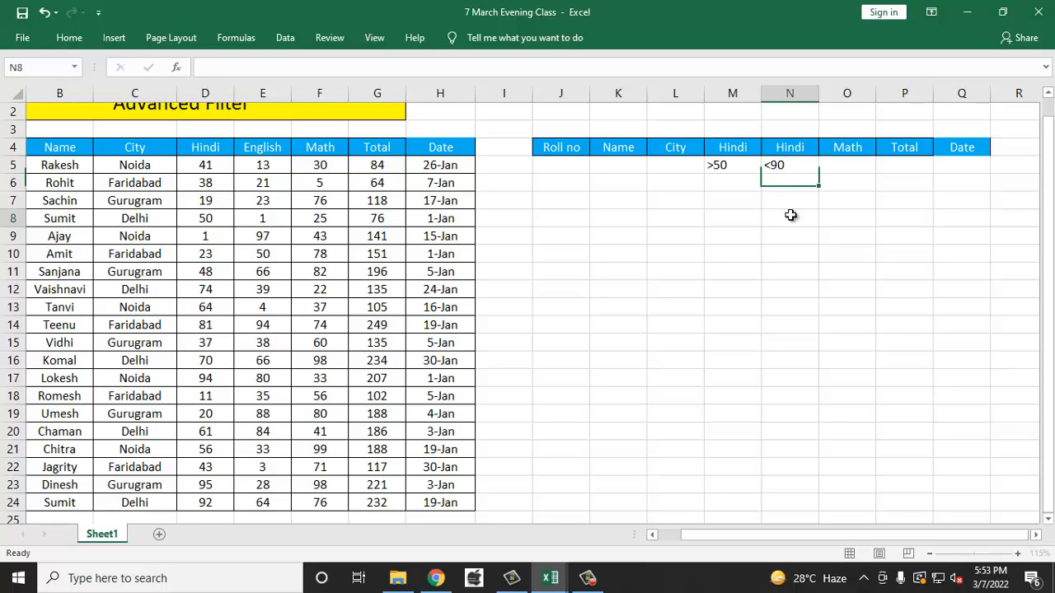
click(790, 214)
mouse_move(745, 149)
mouse_down()
mouse_move(763, 151)
mouse_move(771, 168)
mouse_move(778, 162)
mouse_move(742, 188)
mouse_move(742, 166)
mouse_up()
click(766, 185)
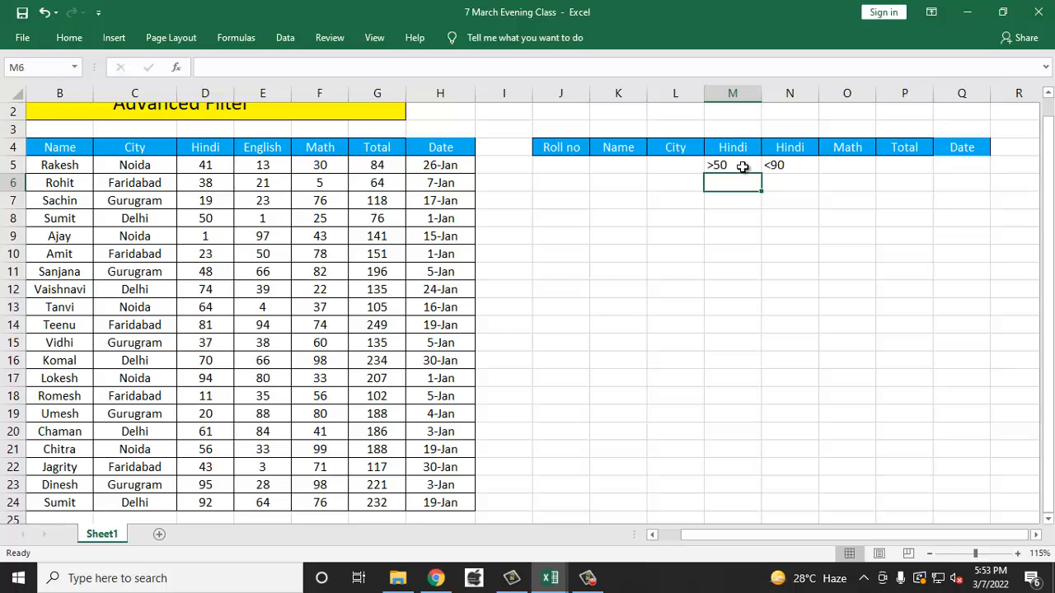
- Run Advanced Filter on A4:H24 with criteria range J4:Q5, copying the matching records to J7
click(375, 218)
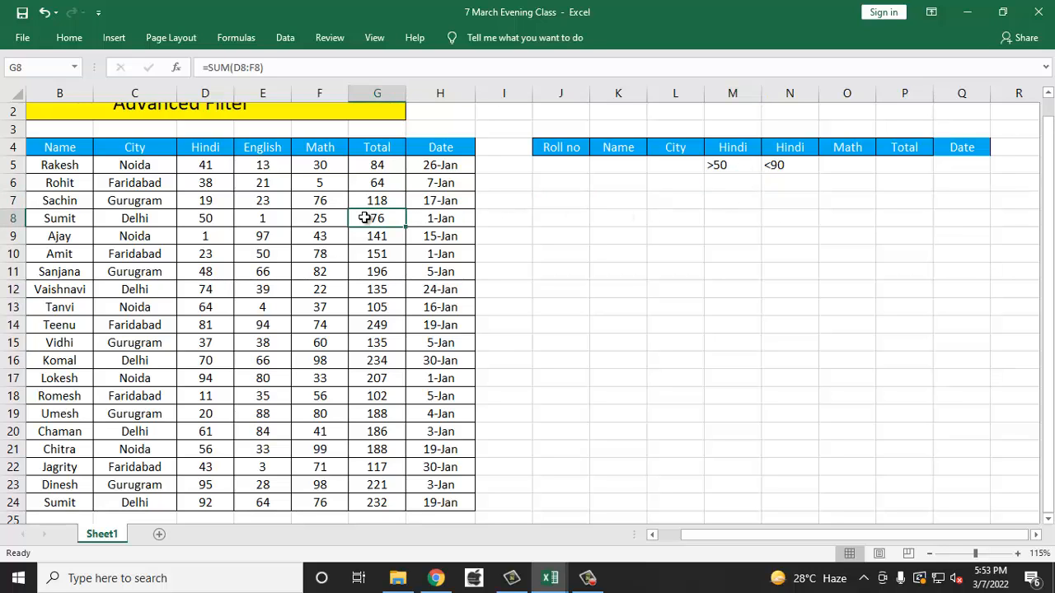
key(alt+a)
key(q)
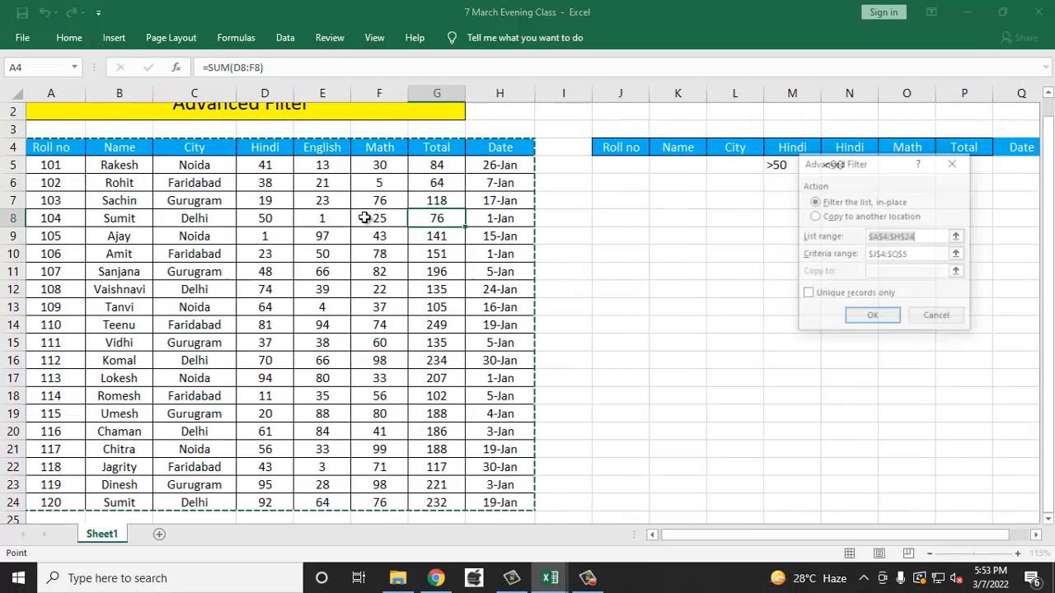
drag(890, 161, 418, 264)
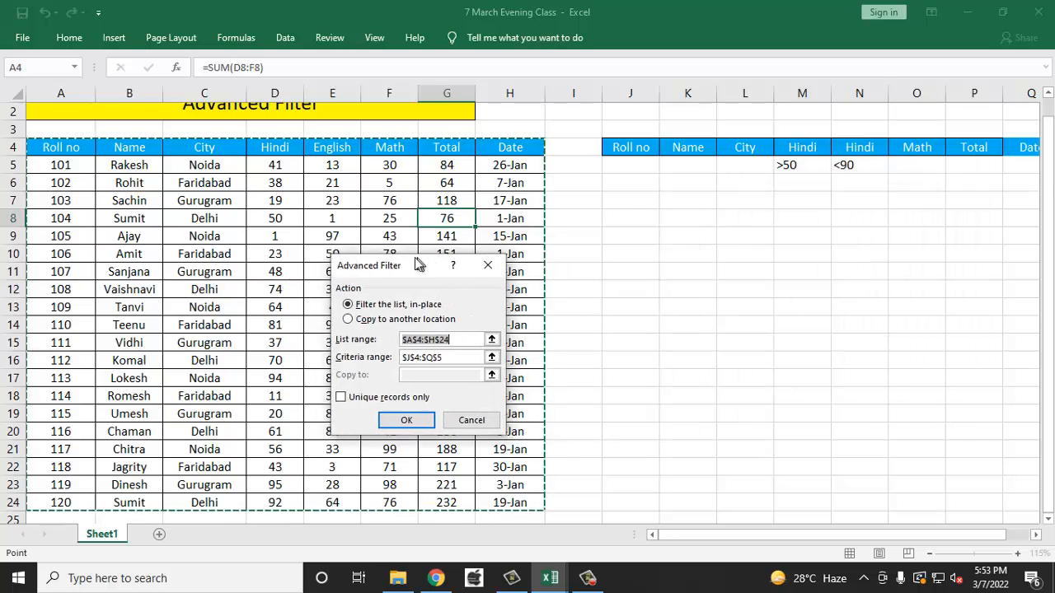
click(419, 318)
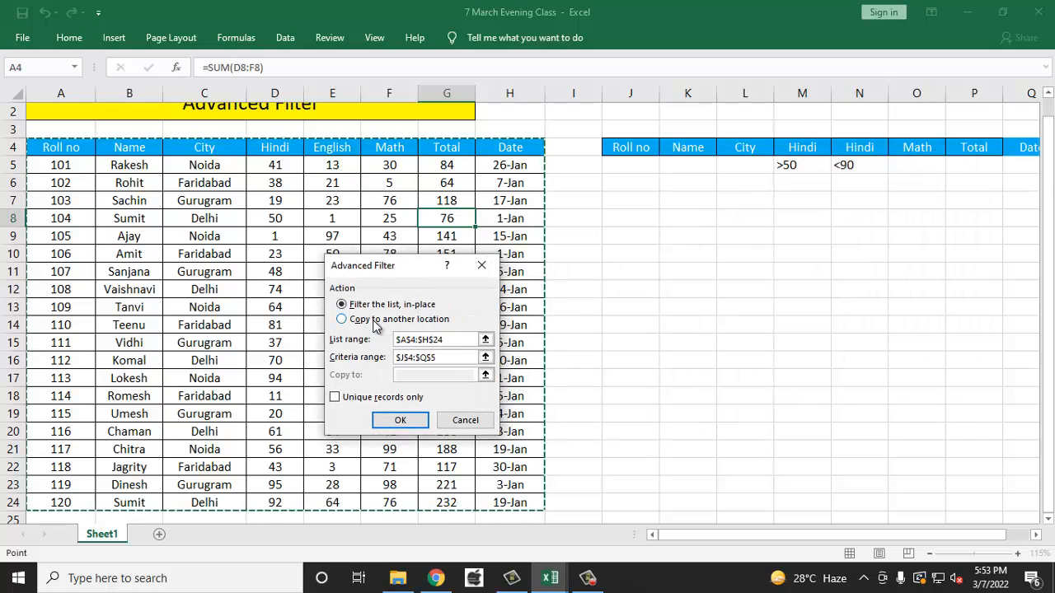
click(451, 357)
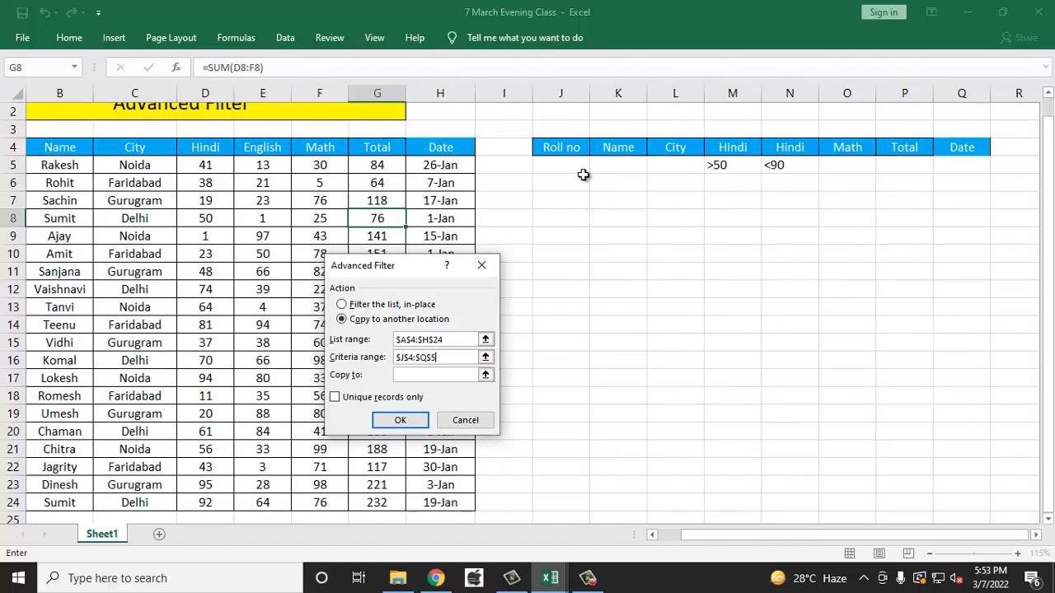
click(425, 376)
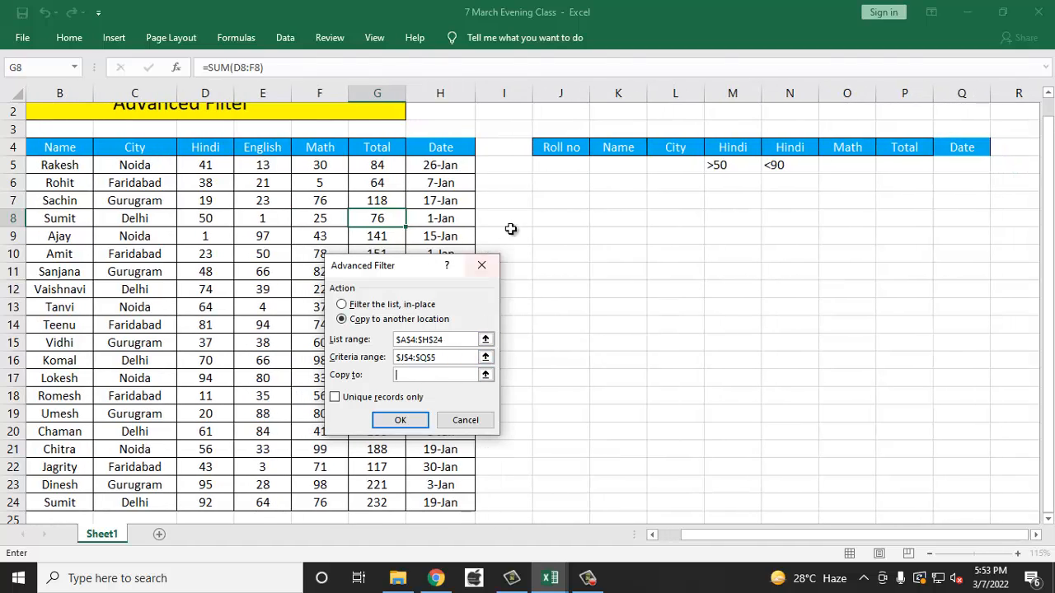
click(549, 200)
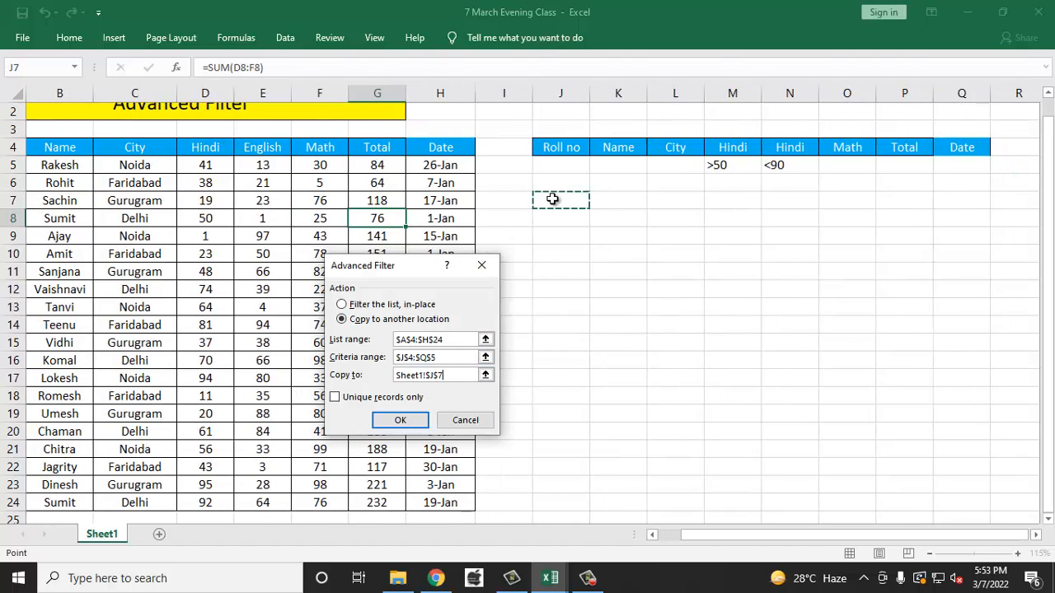
click(399, 419)
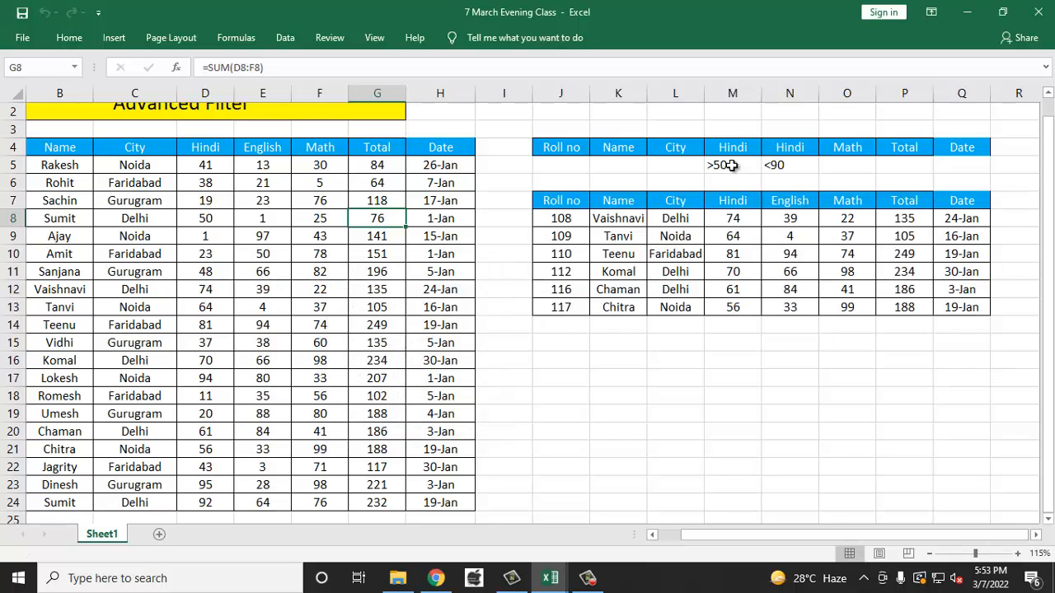
- Check the extracted Hindi marks in M8:M13 against the two Hindi criteria in M4:N5
drag(740, 216, 749, 307)
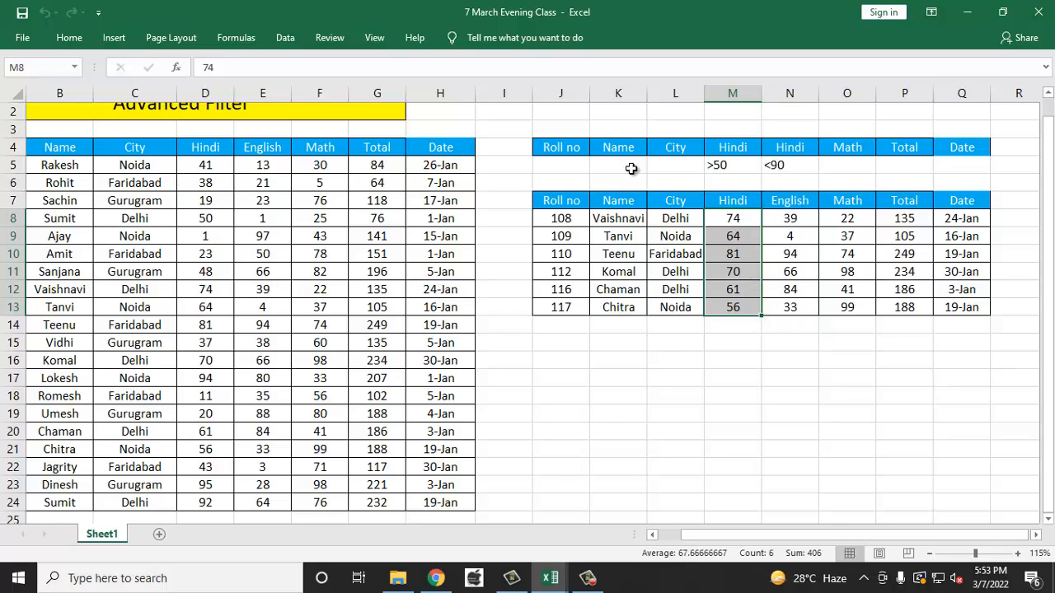
drag(732, 147, 777, 163)
key(Return)
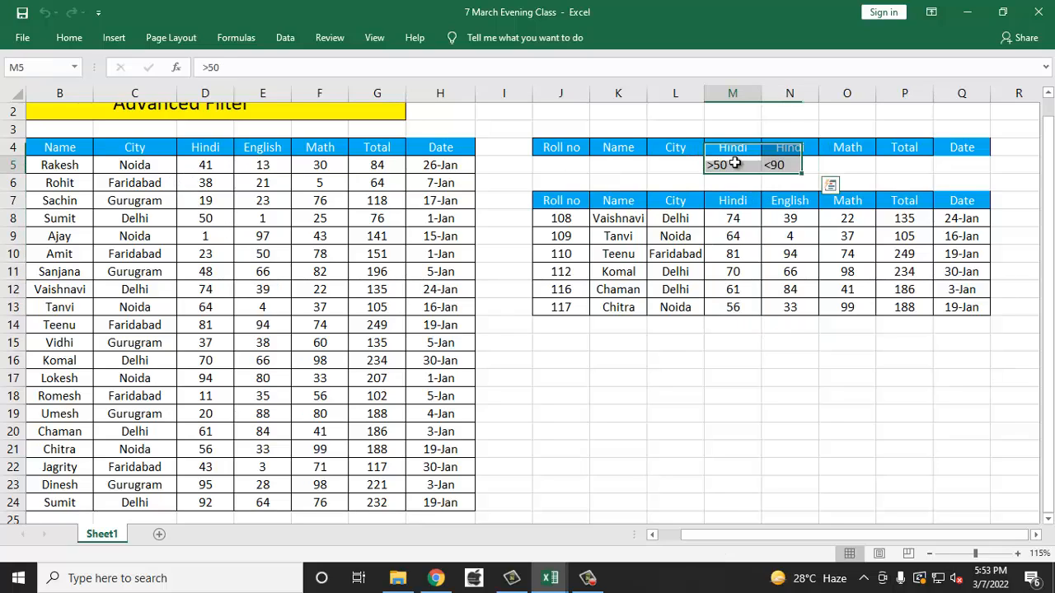
click(798, 165)
drag(736, 216, 746, 306)
click(716, 343)
- Delete the extracted results table in J7:Q13
drag(560, 205, 949, 311)
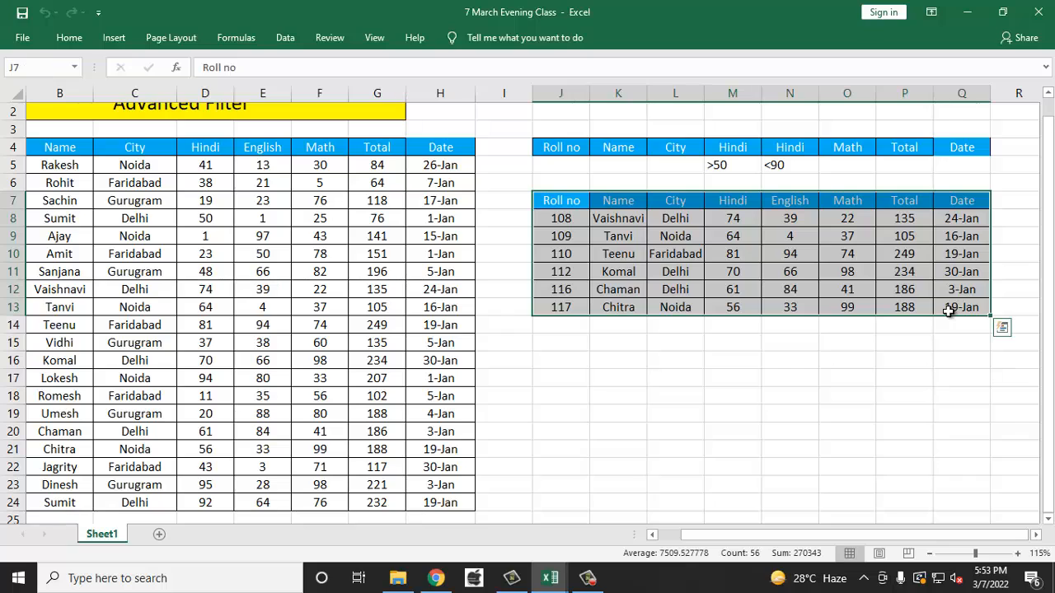
key(ctrl+minus)
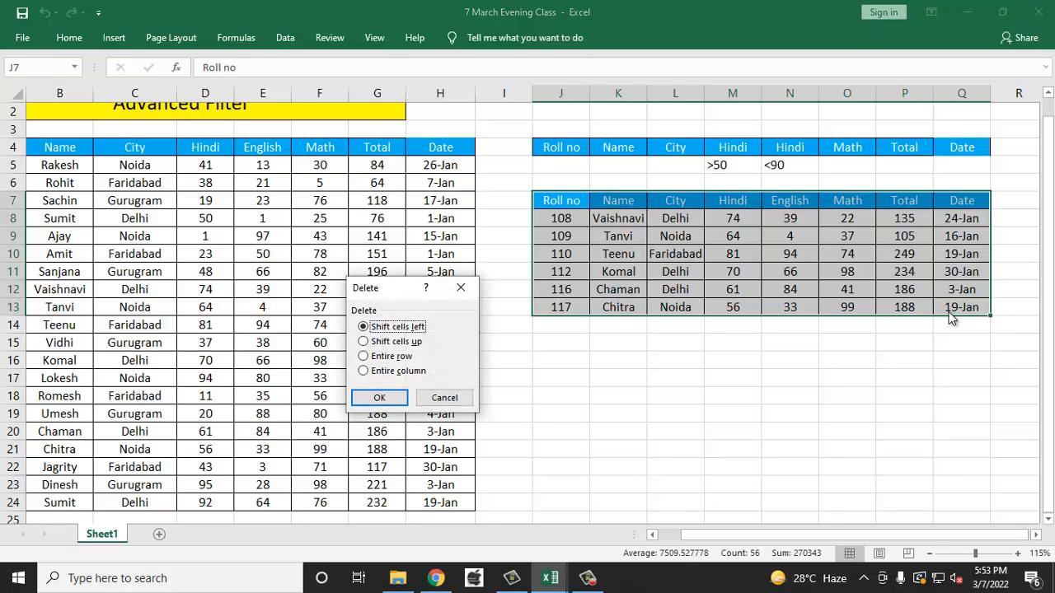
key(Return)
click(682, 347)
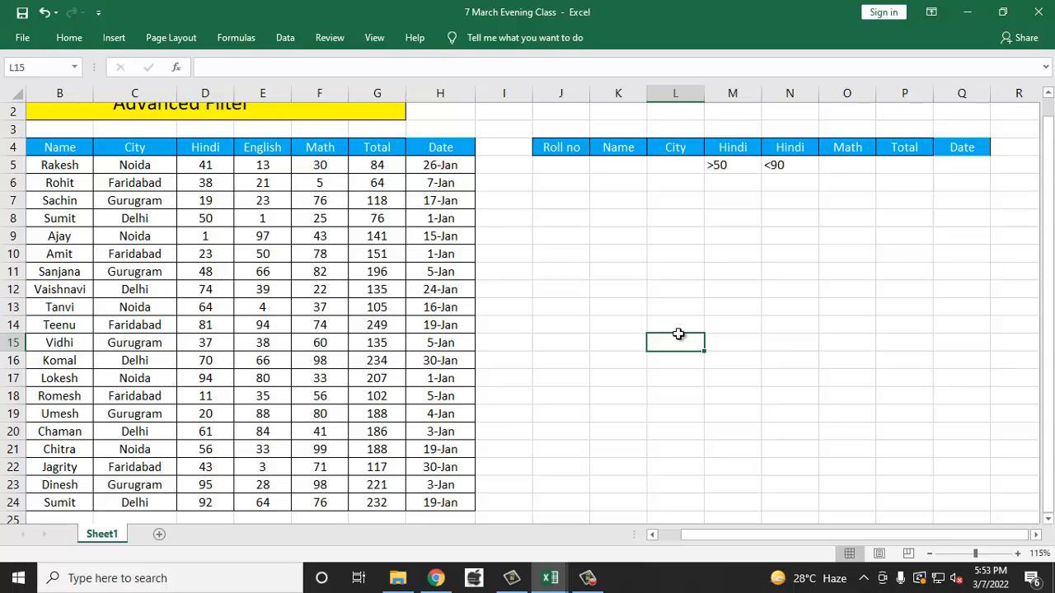
click(587, 206)
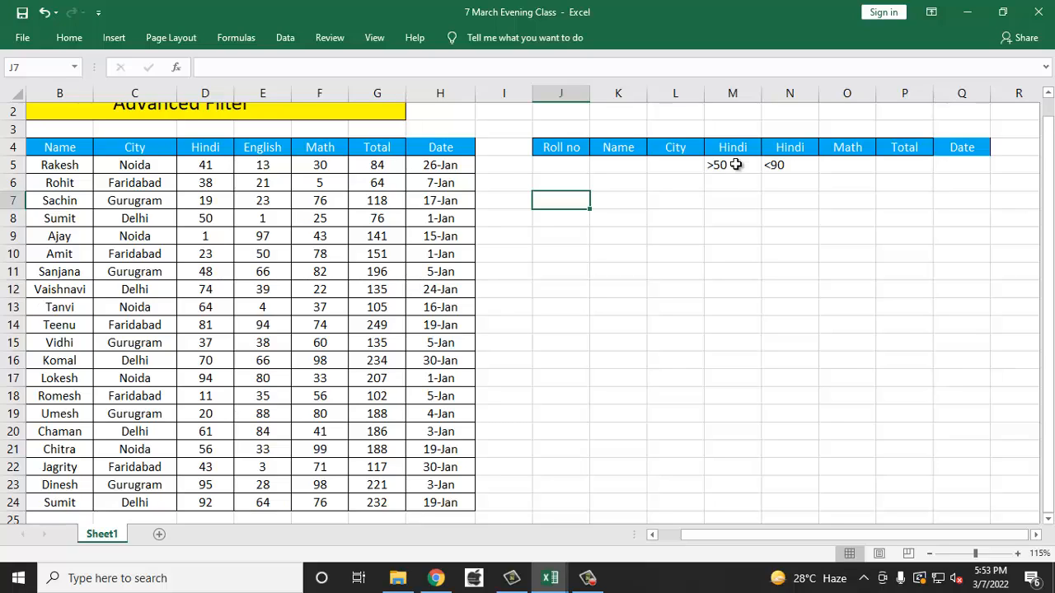
- Copy the criteria block J4:Q5 and paste it at J8 and again at J11
drag(728, 164, 770, 165)
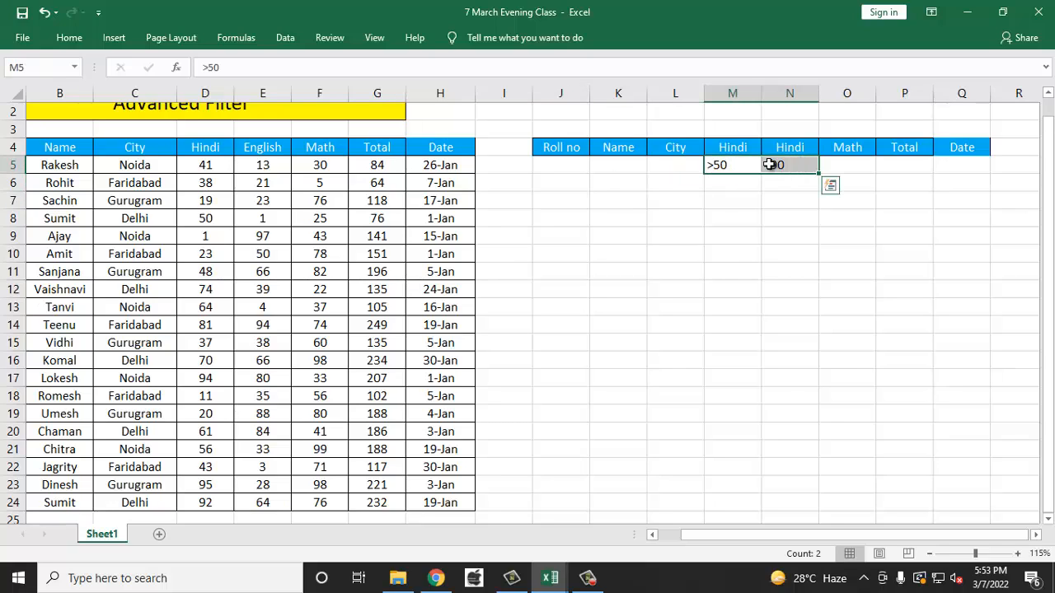
drag(570, 147, 937, 165)
key(ctrl+c)
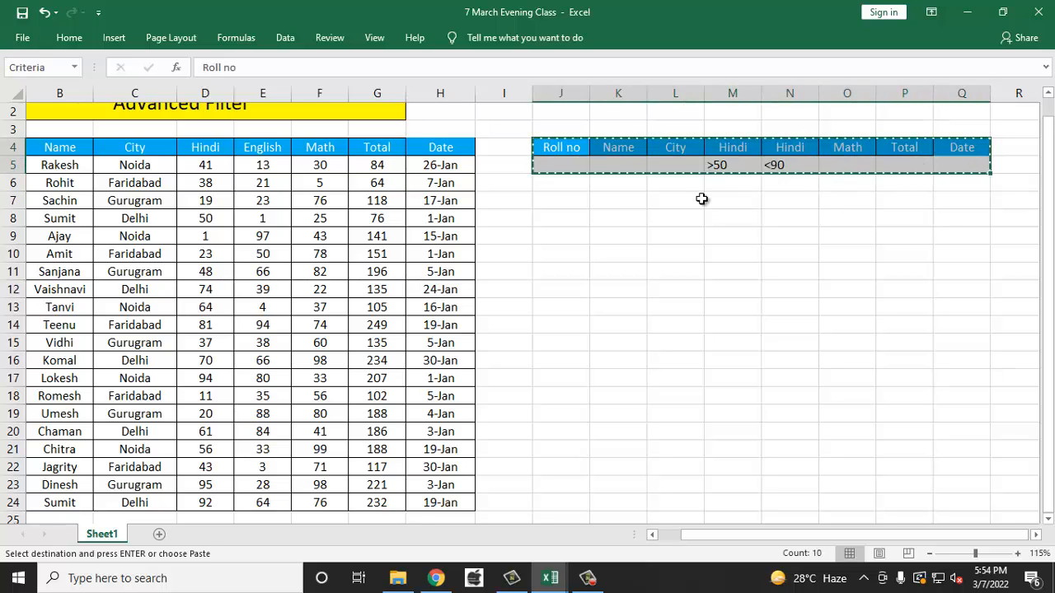
click(574, 219)
key(ctrl+v)
click(575, 272)
key(ctrl+v)
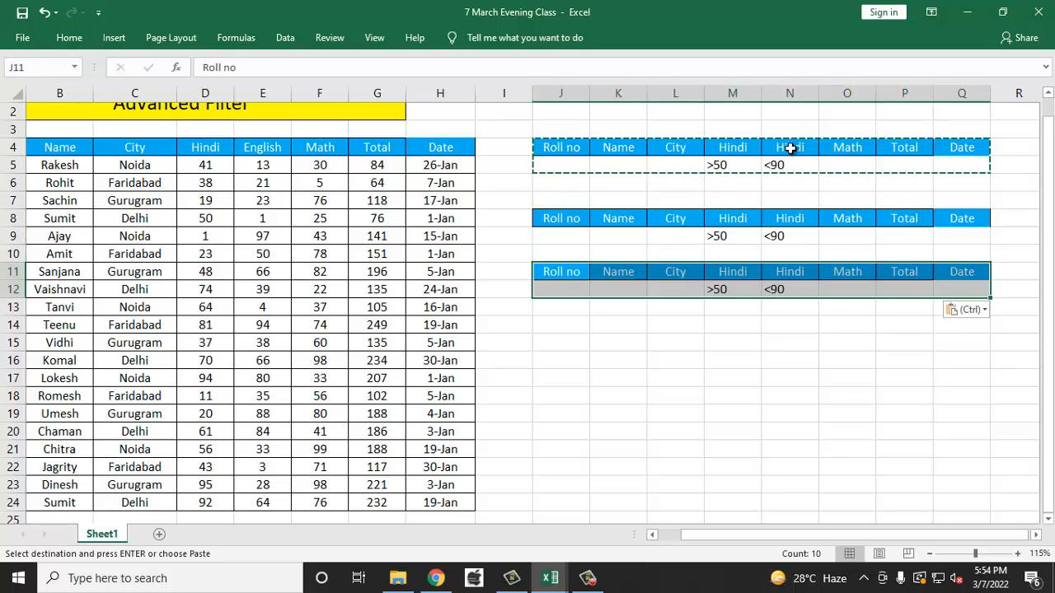
- Change the criteria header in N4 to English and set the criterion beneath it in N5 to <50
click(789, 149)
text(English)
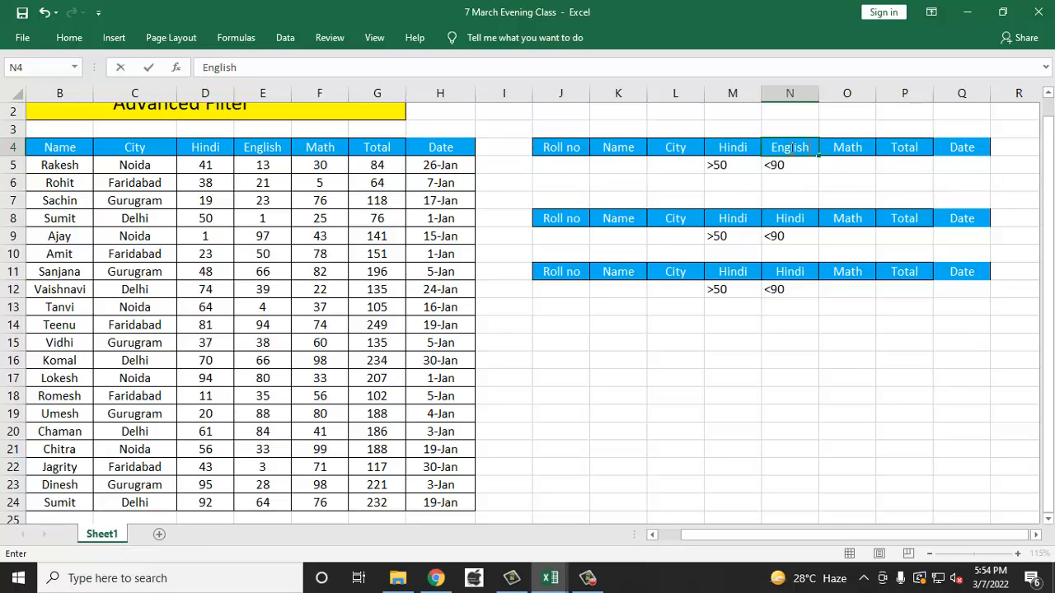
key(Return)
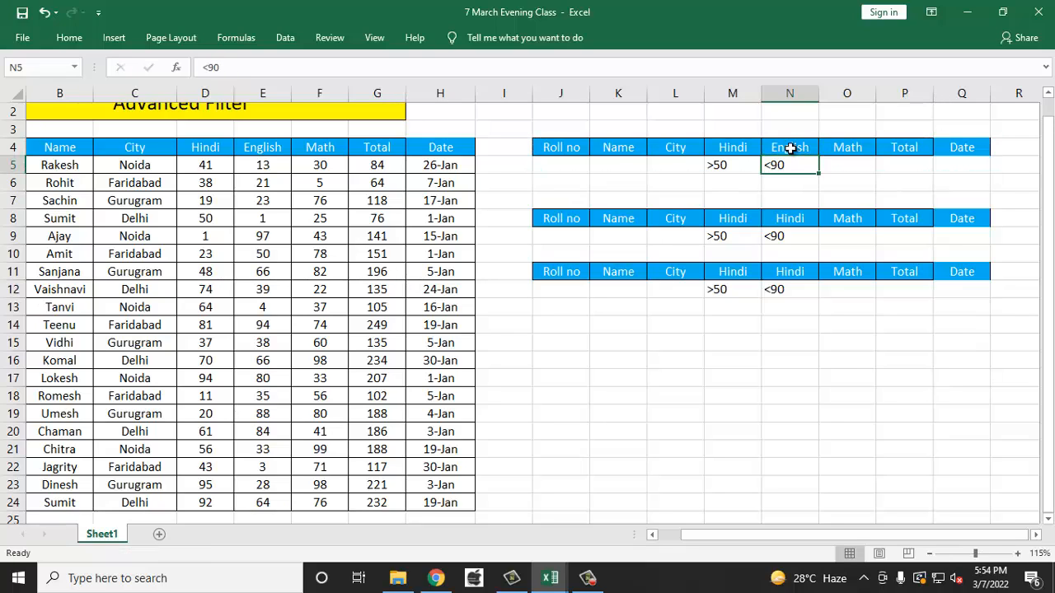
text(<50)
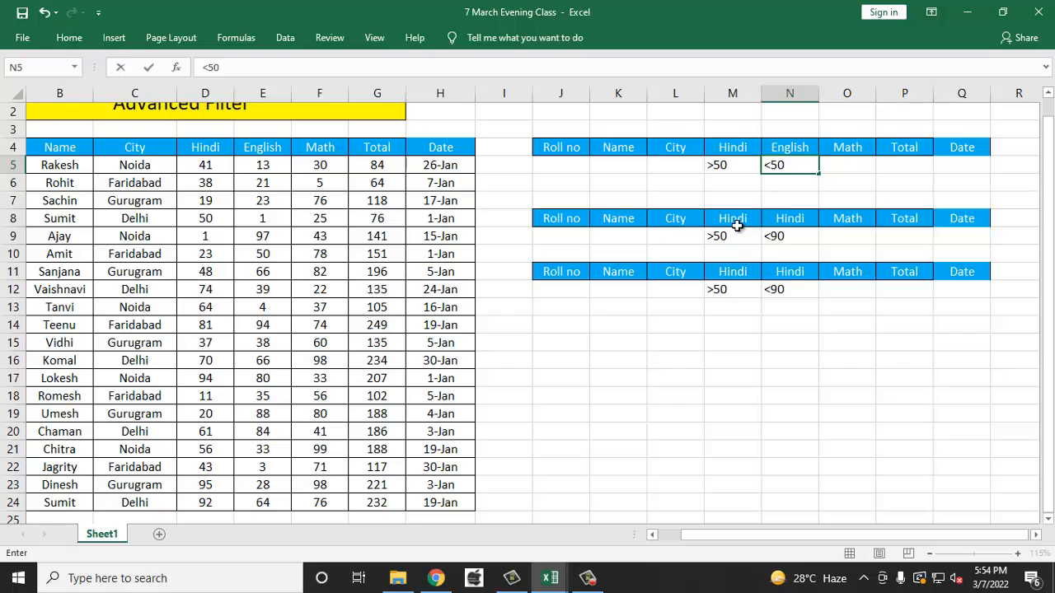
click(746, 306)
- Clear the two Hindi criteria in M12:N12 of the lowest criteria block
drag(713, 295, 764, 288)
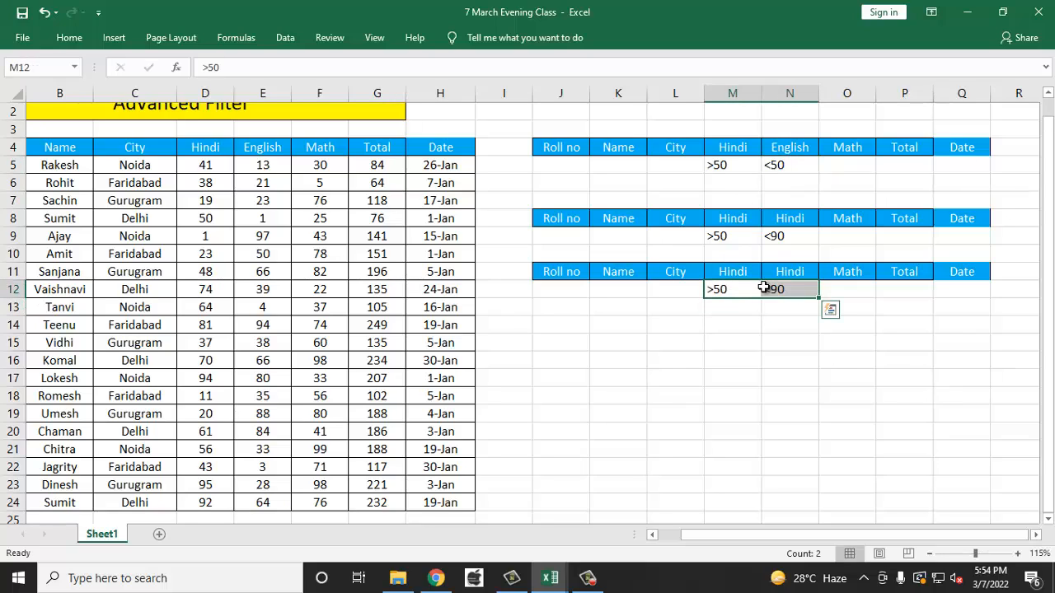
key(Delete)
key(Left)
key(Left)
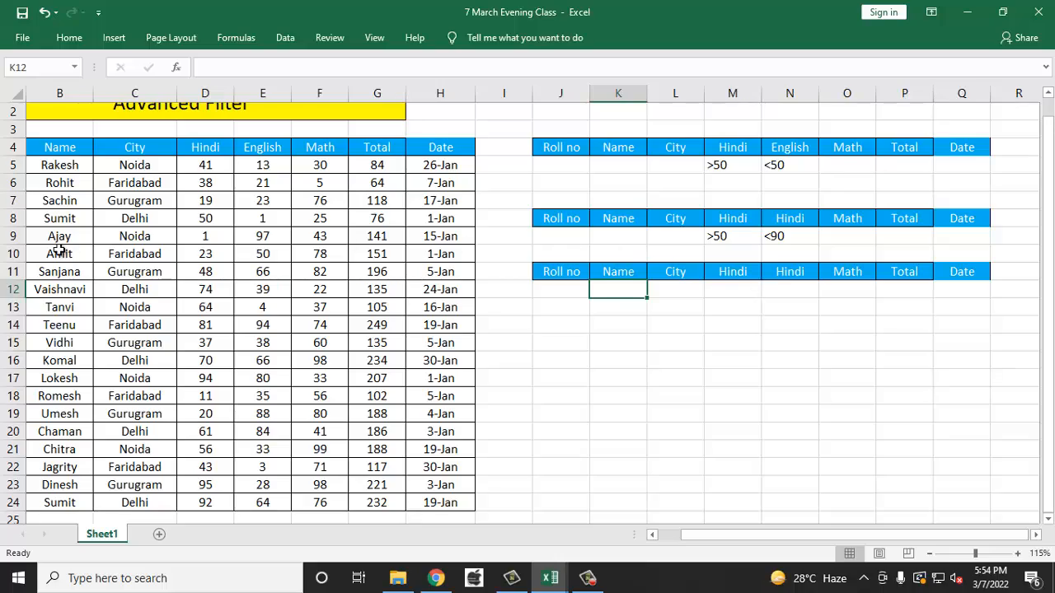
- Enter the student name from B5 in K12 and the student name from B8 in K13 as stacked Name criteria
ctrl+scroll(59, 250, up, 2)
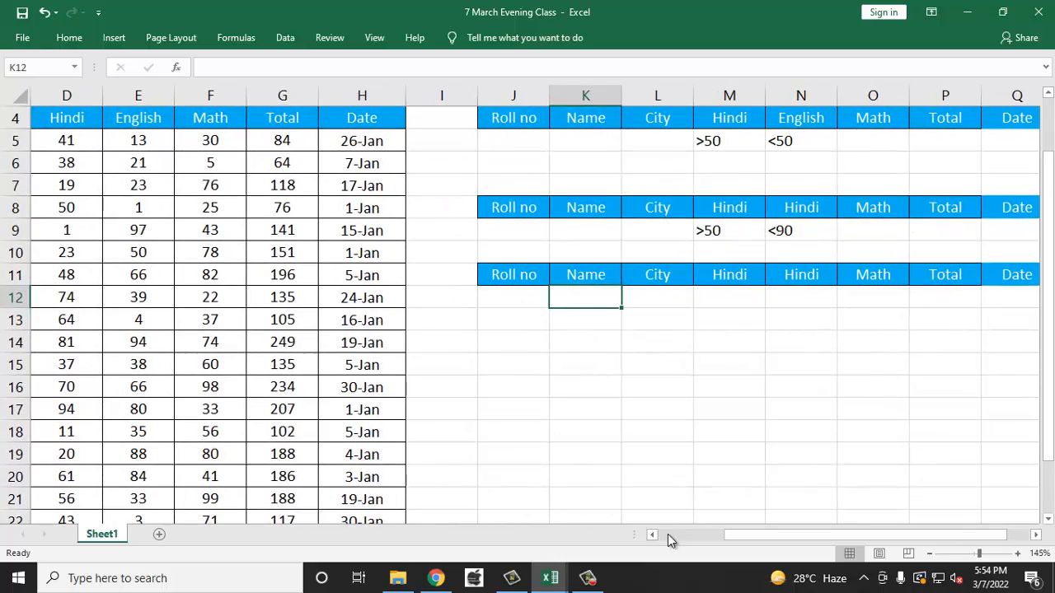
click(669, 540)
scroll(179, 422, down, 2)
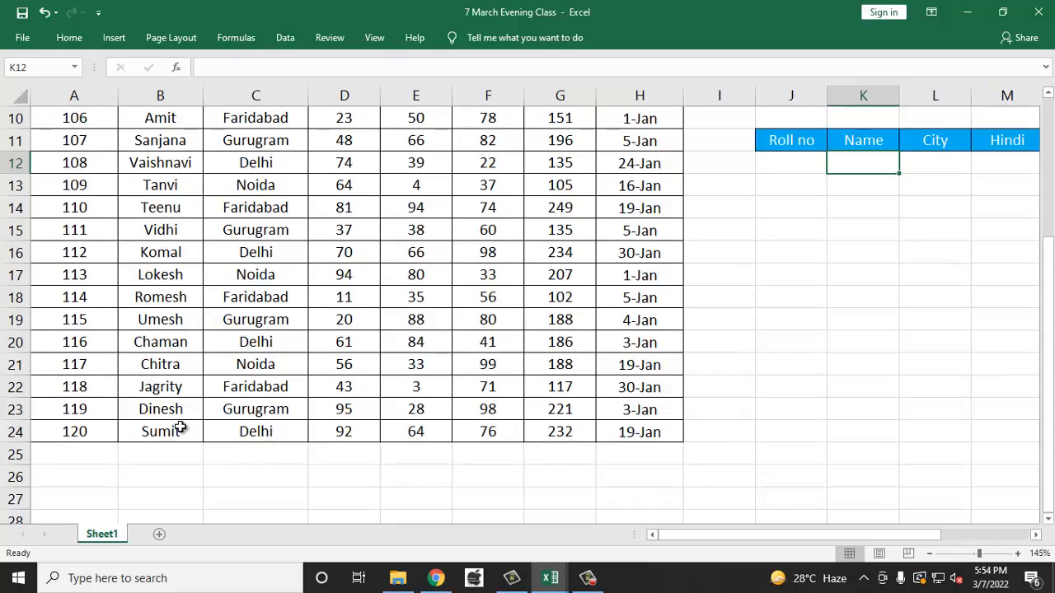
scroll(180, 426, up, 3)
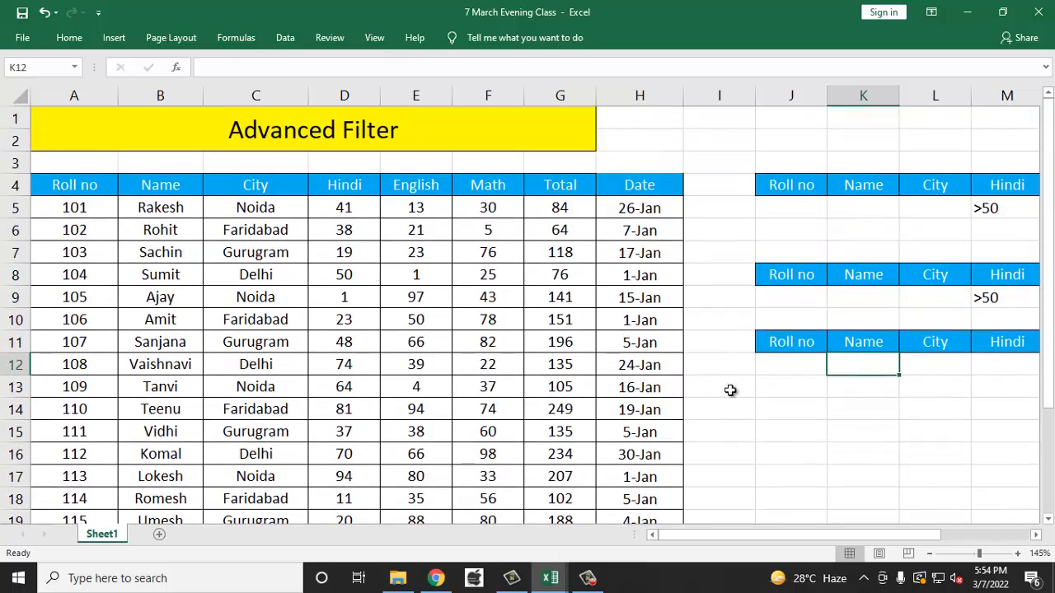
ctrl+scroll(757, 375, down, 4)
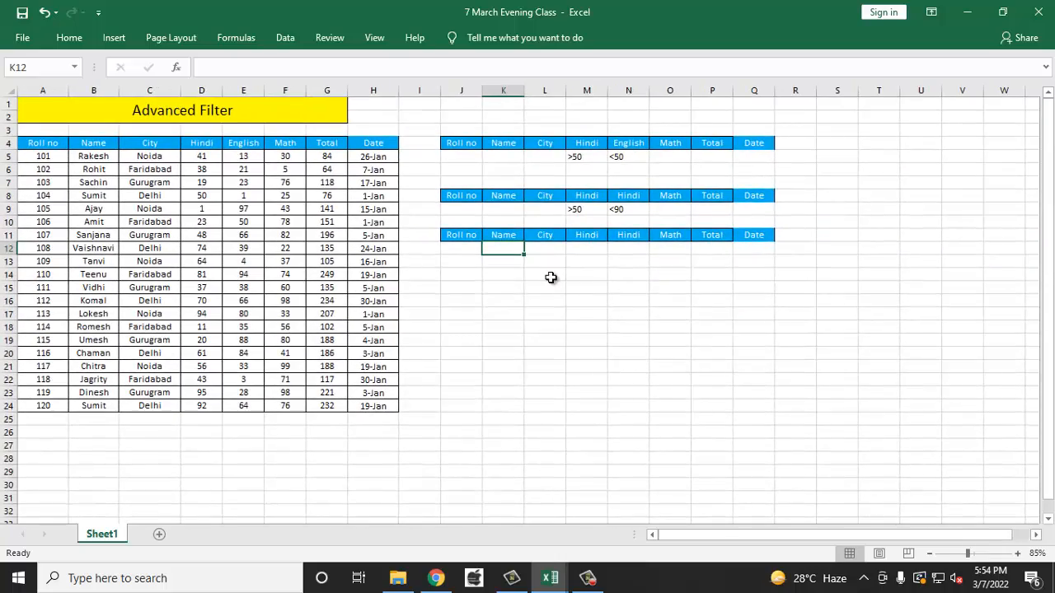
ctrl+scroll(546, 284, up, 2)
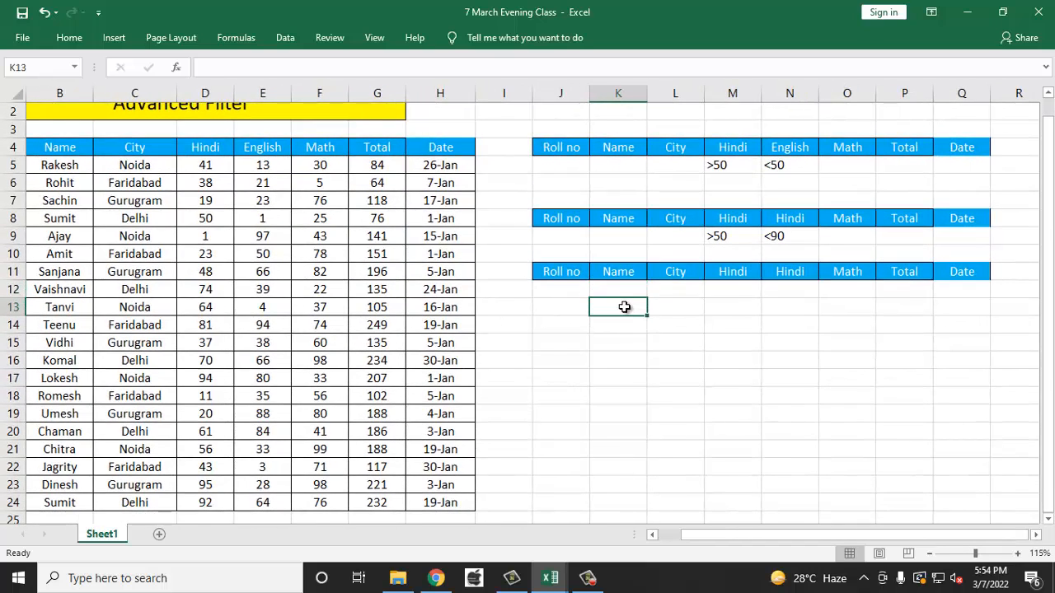
click(568, 290)
click(618, 289)
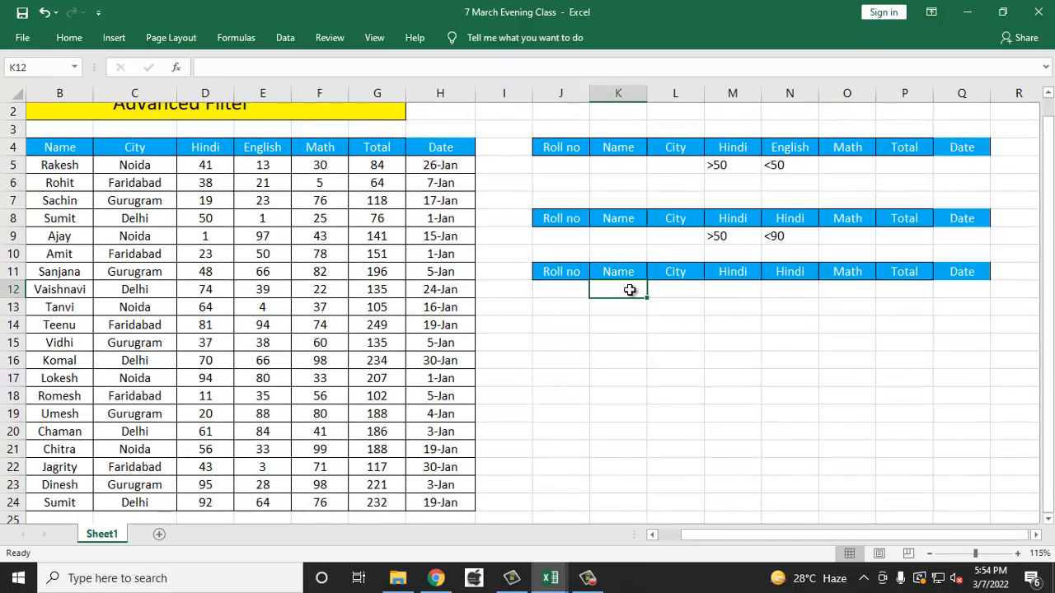
text(Rakesh)
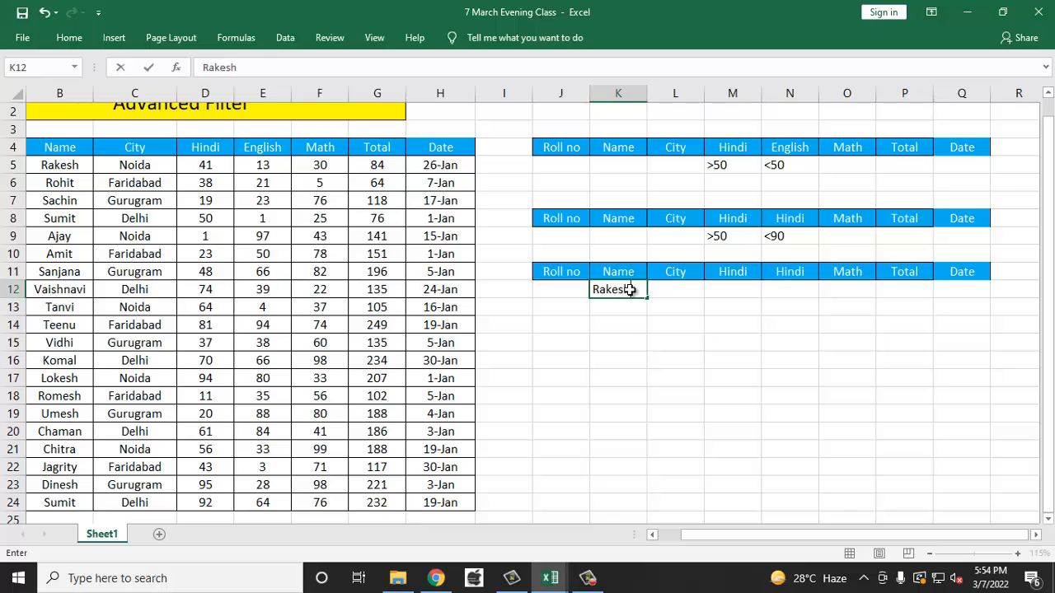
key(Return)
text(Sumit)
key(Return)
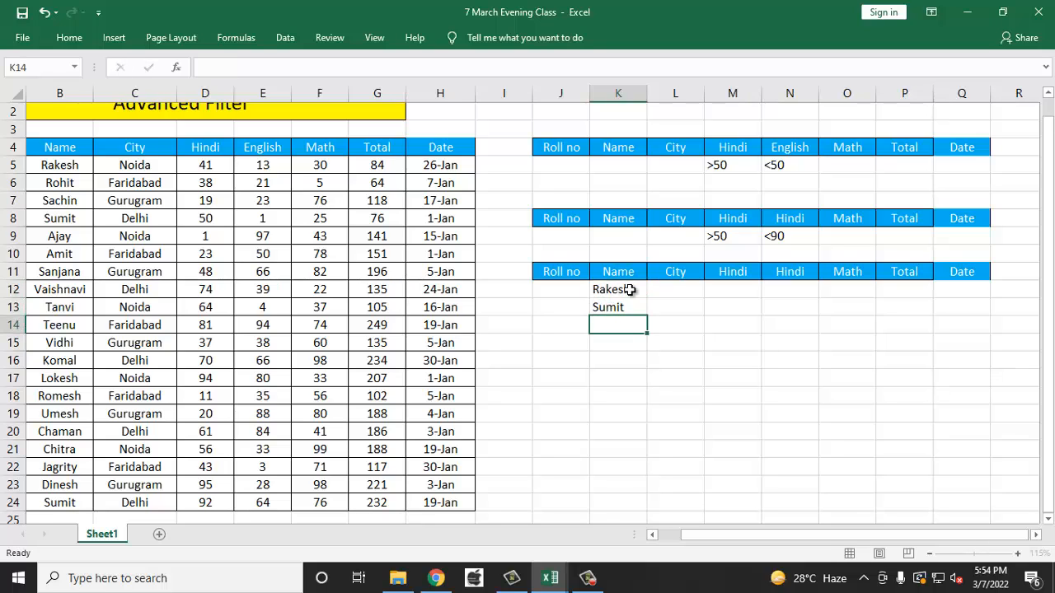
- Review the Name header and the two name criteria in K11:K13
scroll(625, 287, up, 1)
drag(618, 289, 618, 327)
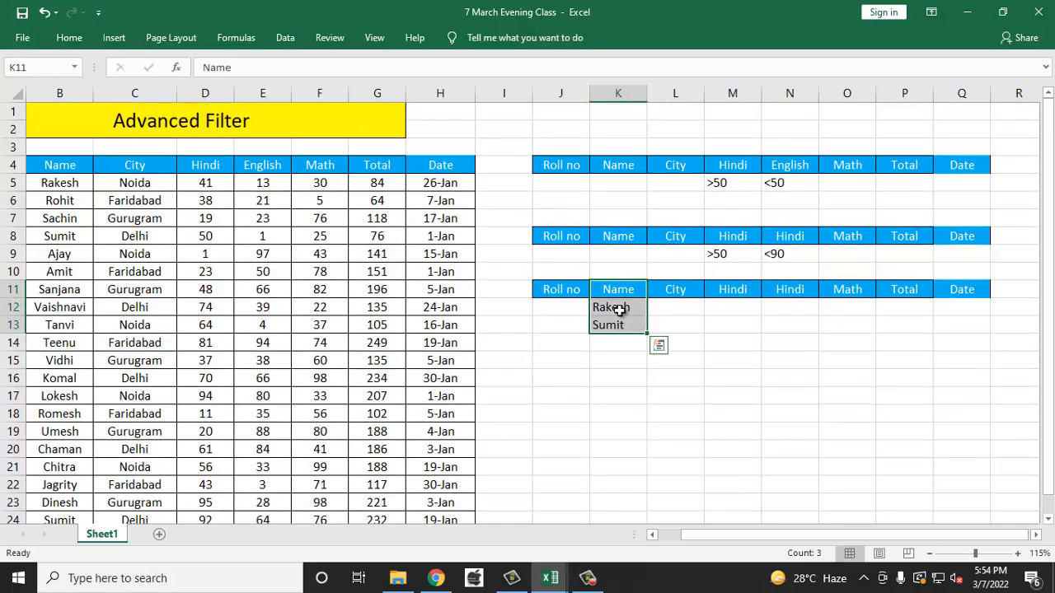
click(619, 308)
click(610, 323)
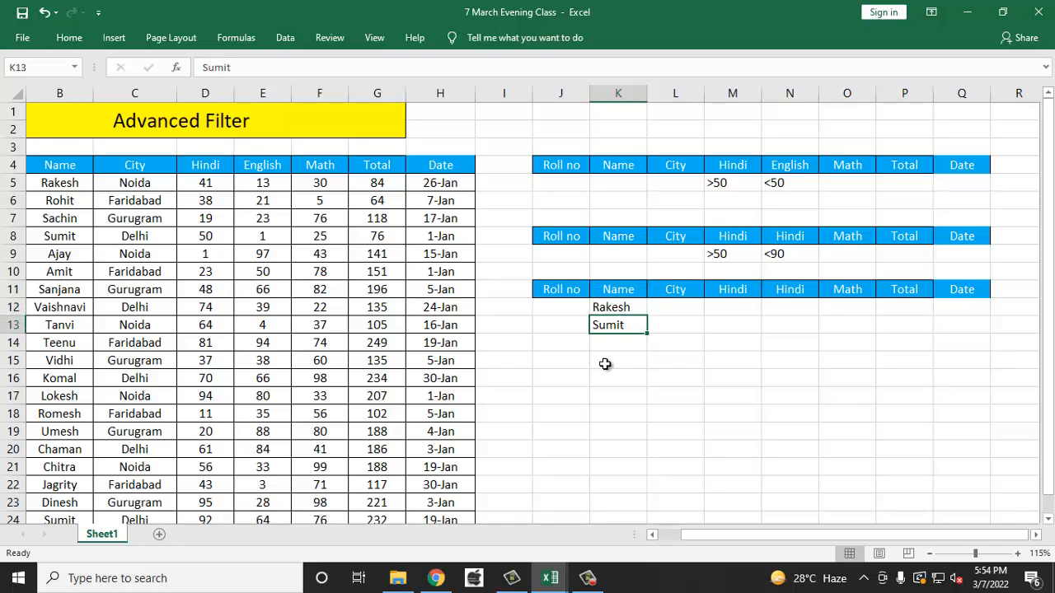
click(569, 361)
- Run Advanced Filter on A4:H24 with criteria range K11:K13, copying the matching records to J15
click(412, 330)
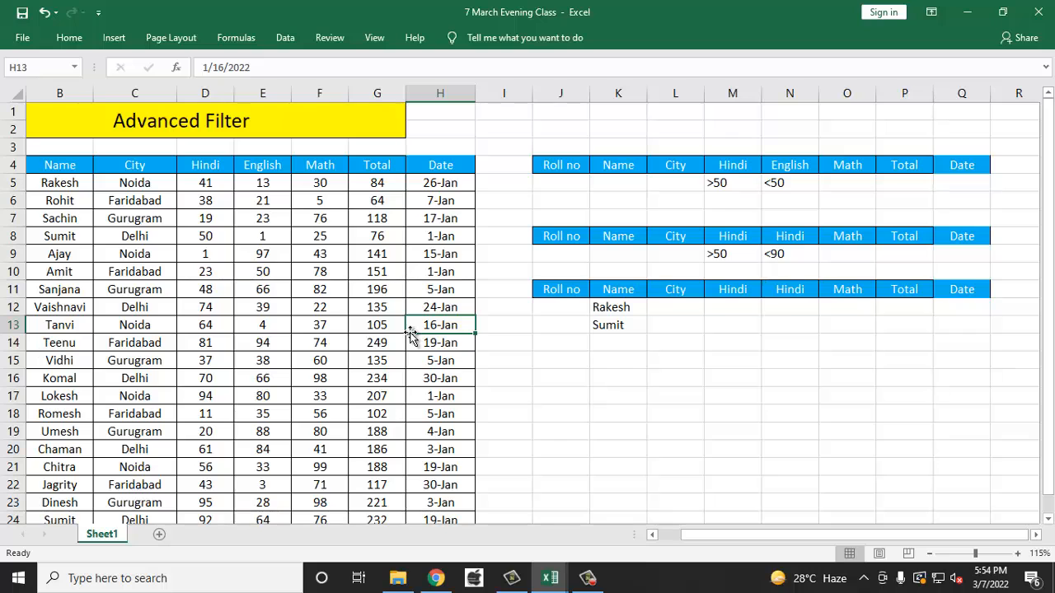
key(alt)
key(a)
key(q)
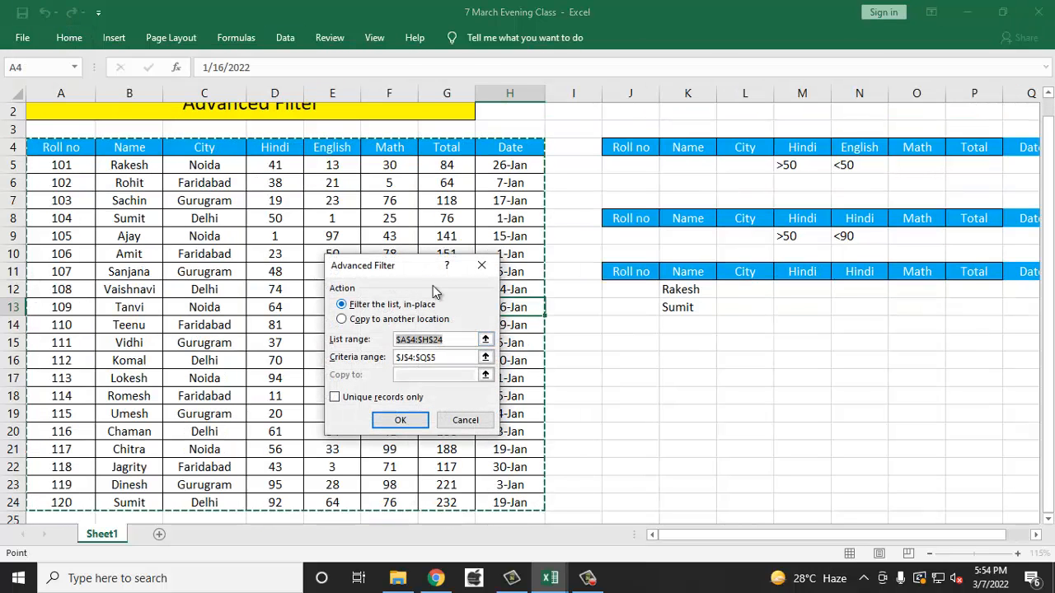
drag(387, 257, 346, 225)
click(350, 280)
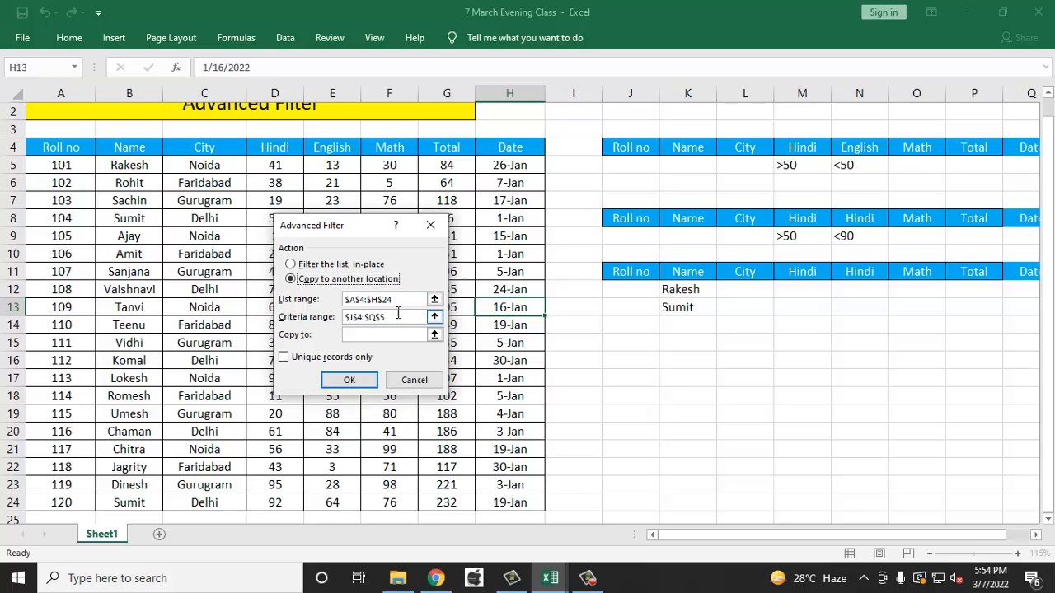
click(404, 316)
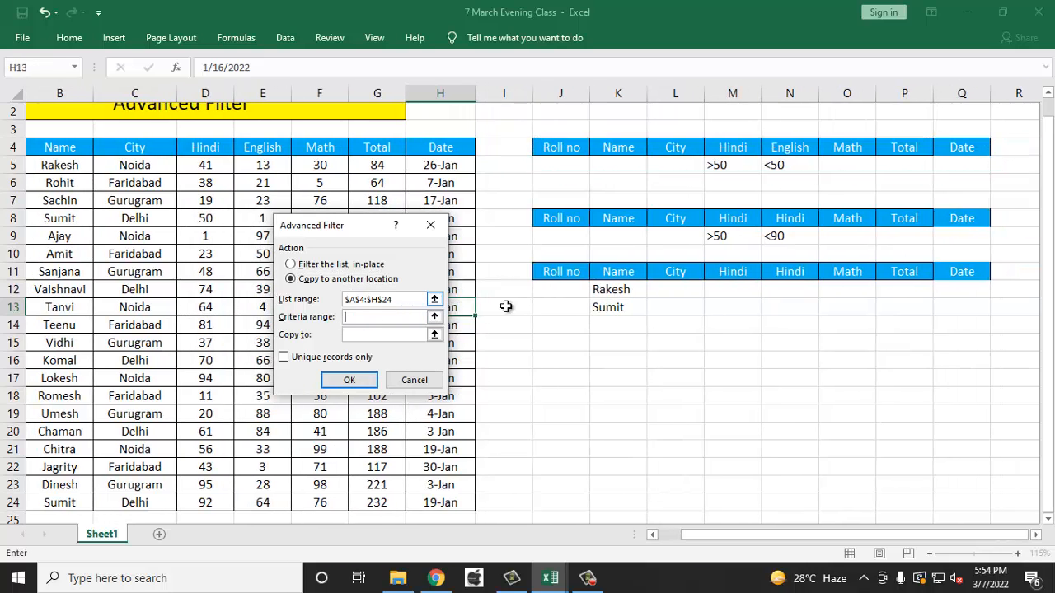
drag(616, 276, 620, 306)
click(356, 336)
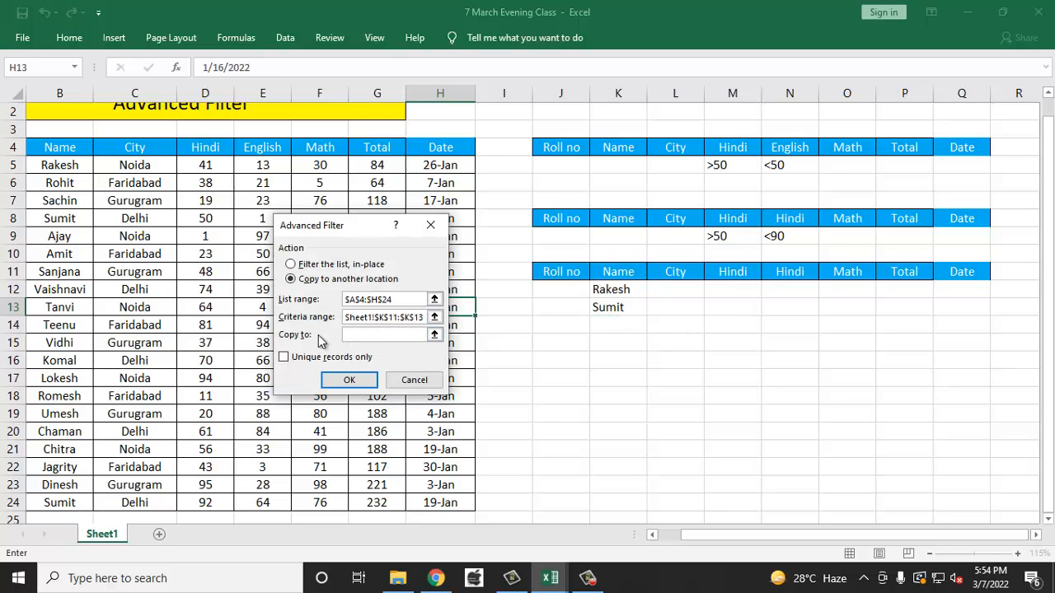
click(562, 340)
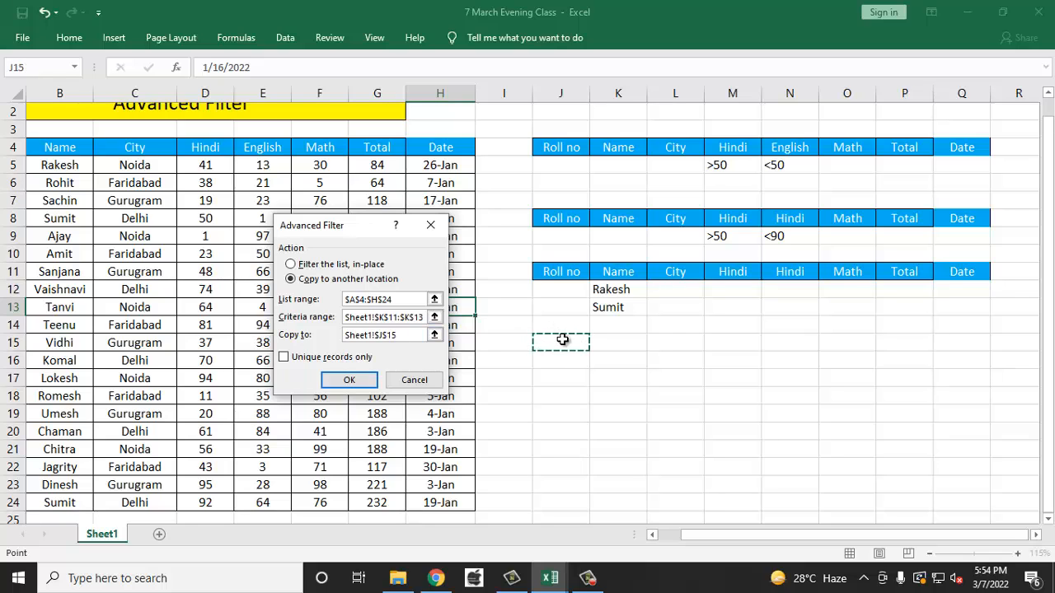
click(349, 379)
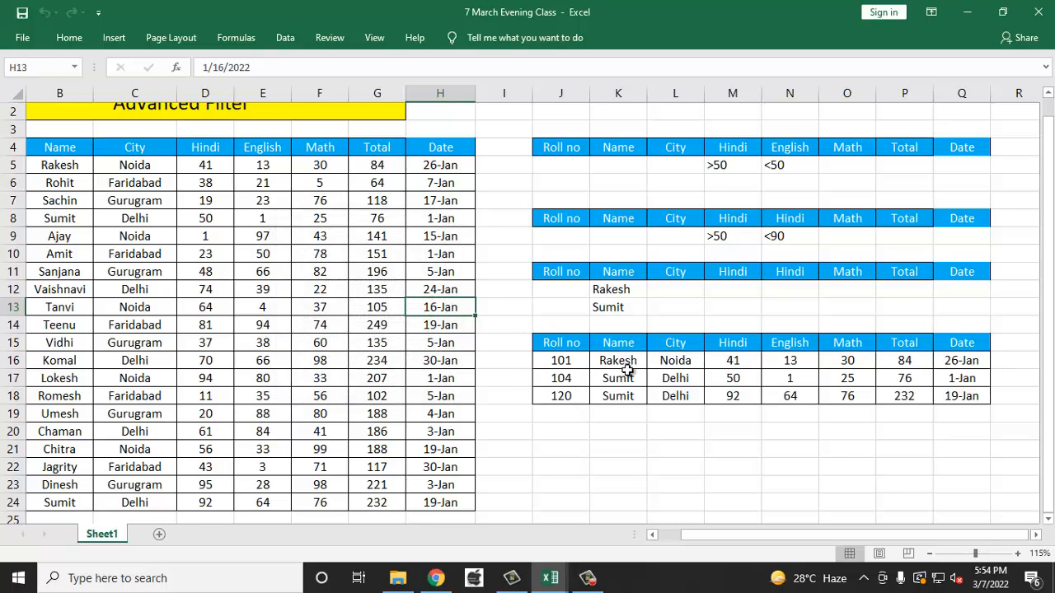
- Check the extracted names in K15:K18 against the name criteria in K11:K13
drag(622, 343, 638, 396)
click(662, 377)
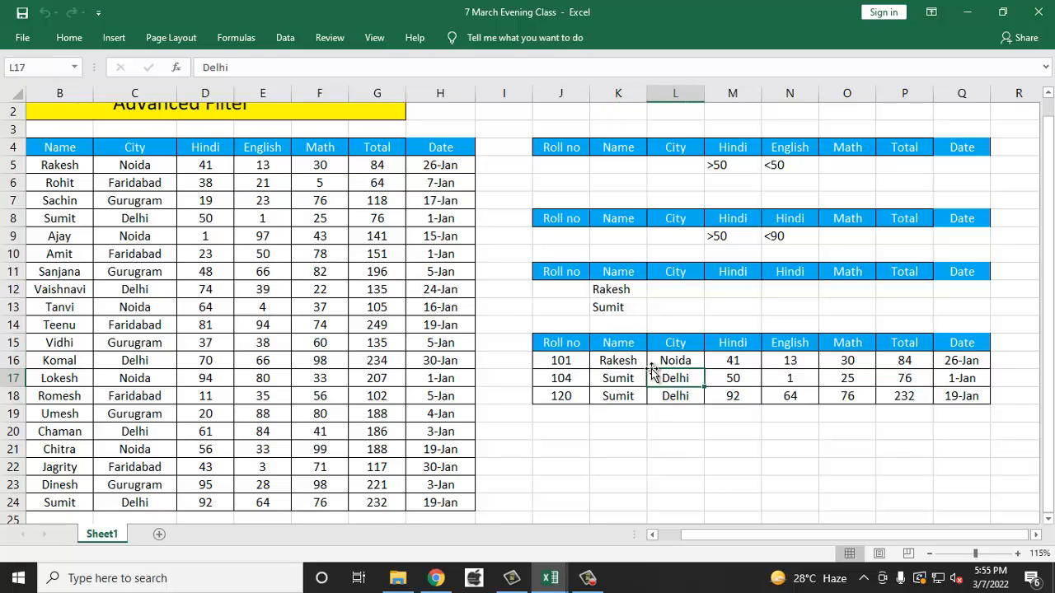
drag(612, 280, 616, 309)
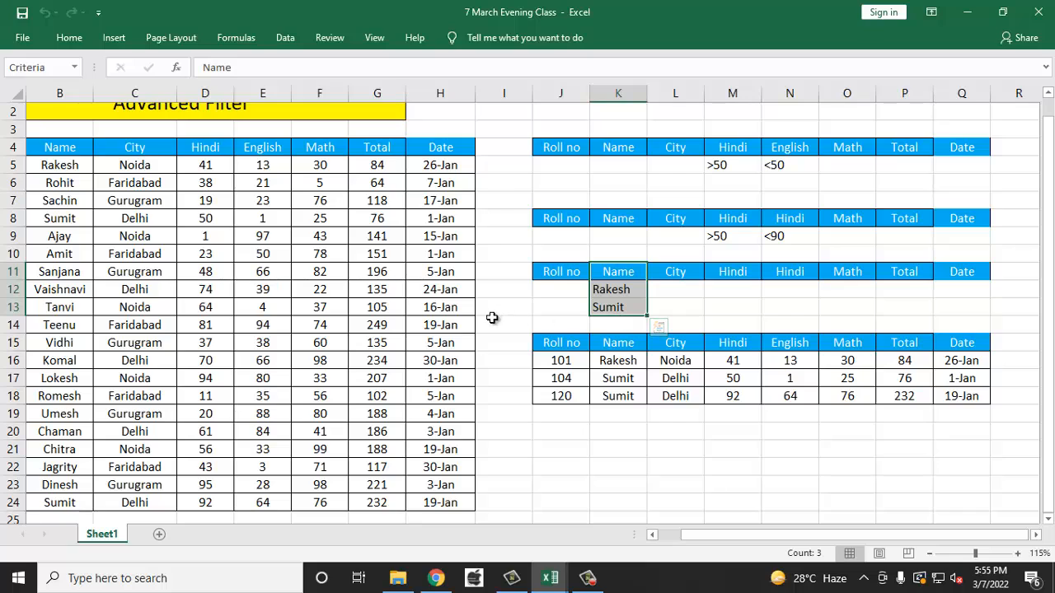
- Examine the City column C4:C24 for repeated cities, along with the header row and Date column of the student table
drag(148, 151, 160, 503)
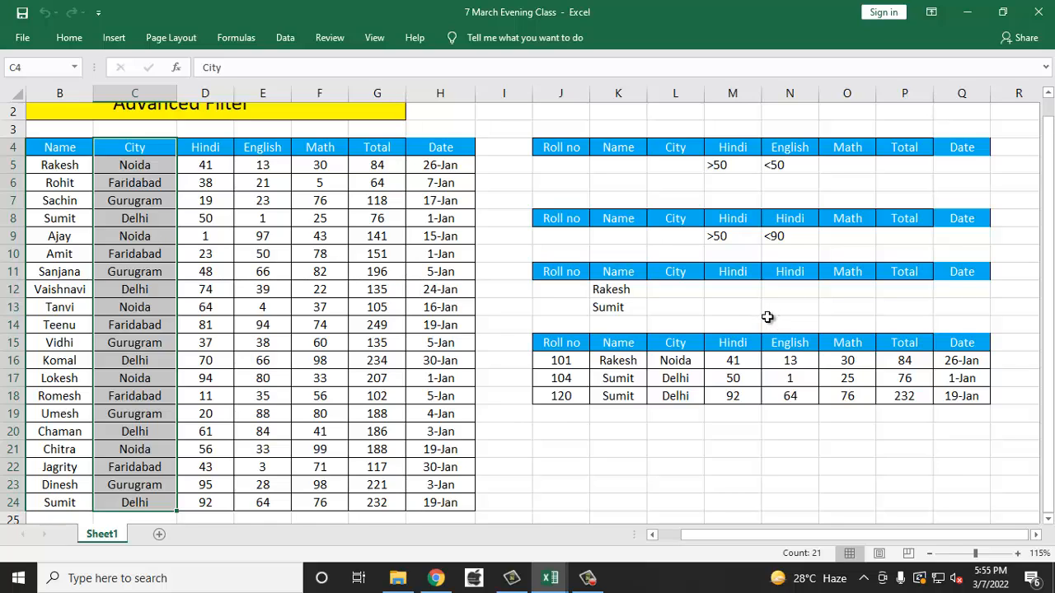
drag(440, 152, 464, 431)
click(522, 304)
drag(128, 150, 119, 503)
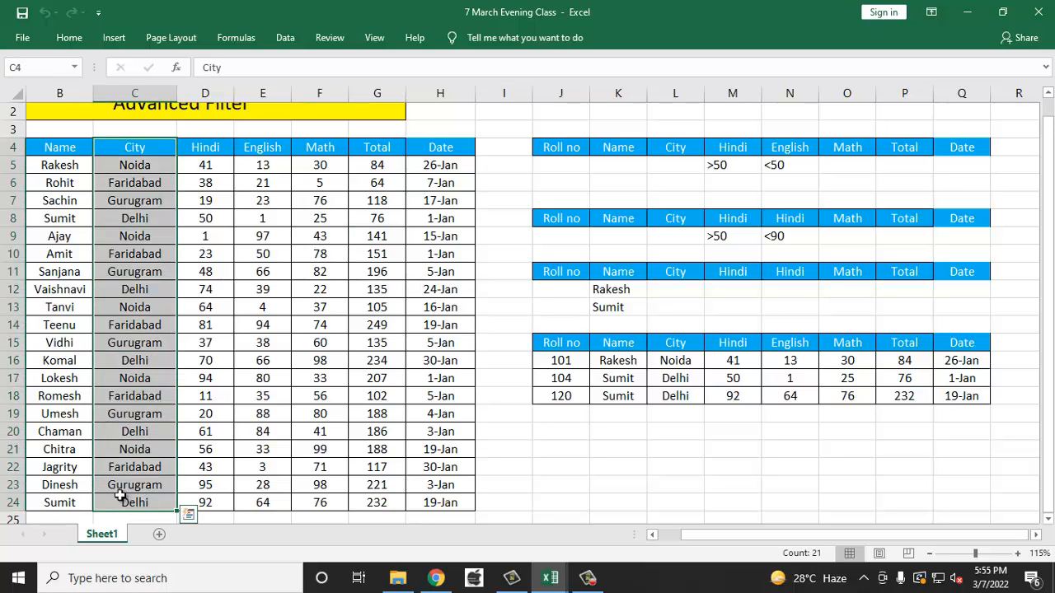
click(188, 515)
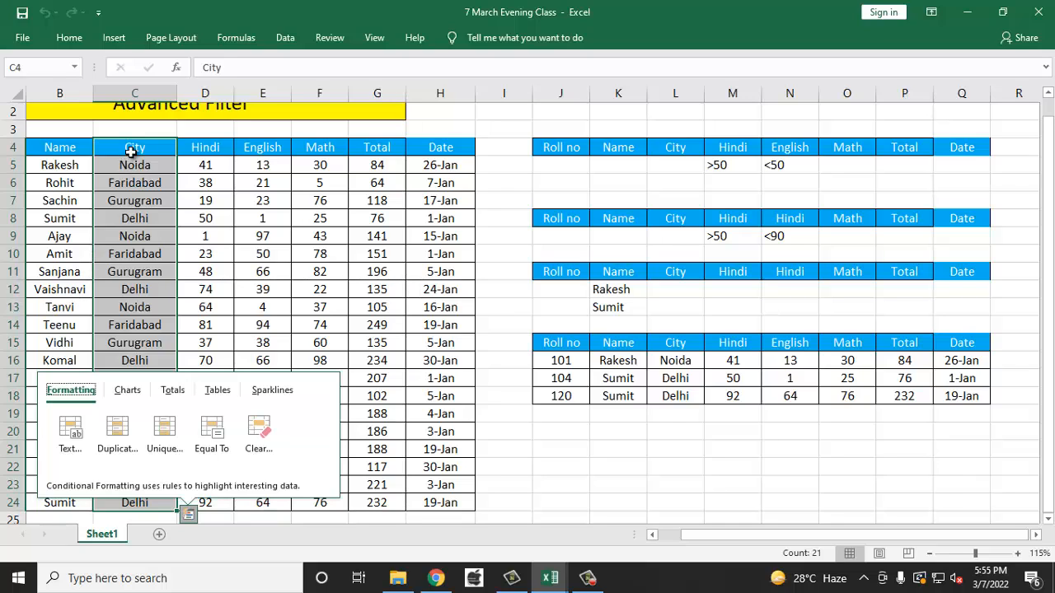
drag(131, 152, 102, 498)
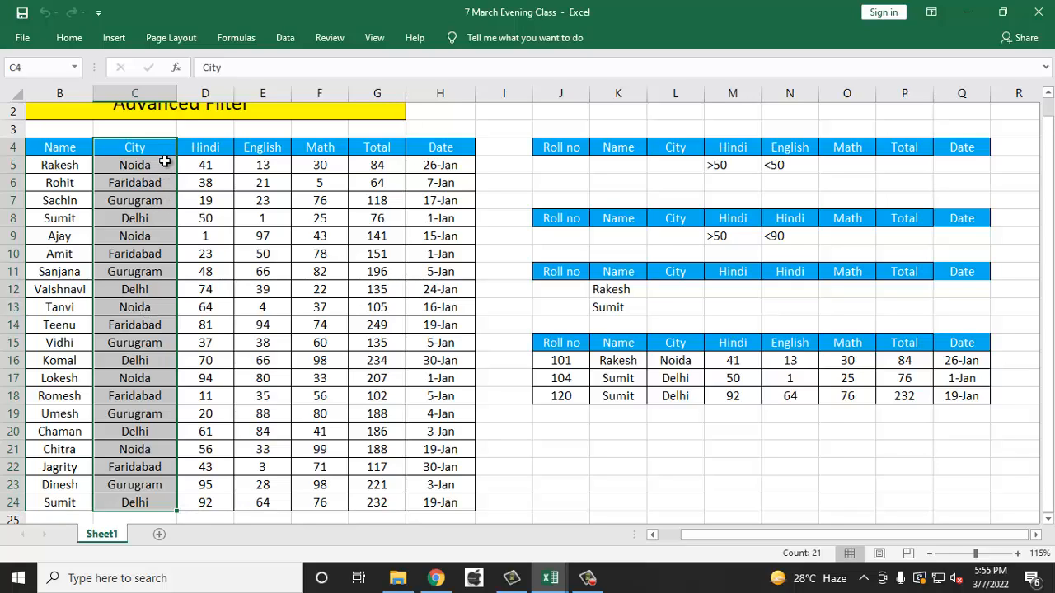
click(206, 170)
drag(146, 150, 159, 478)
drag(73, 149, 437, 168)
click(320, 202)
- Run Advanced Filter on A4:H24 with an empty criteria range, copying unique records only to J21
drag(155, 151, 178, 486)
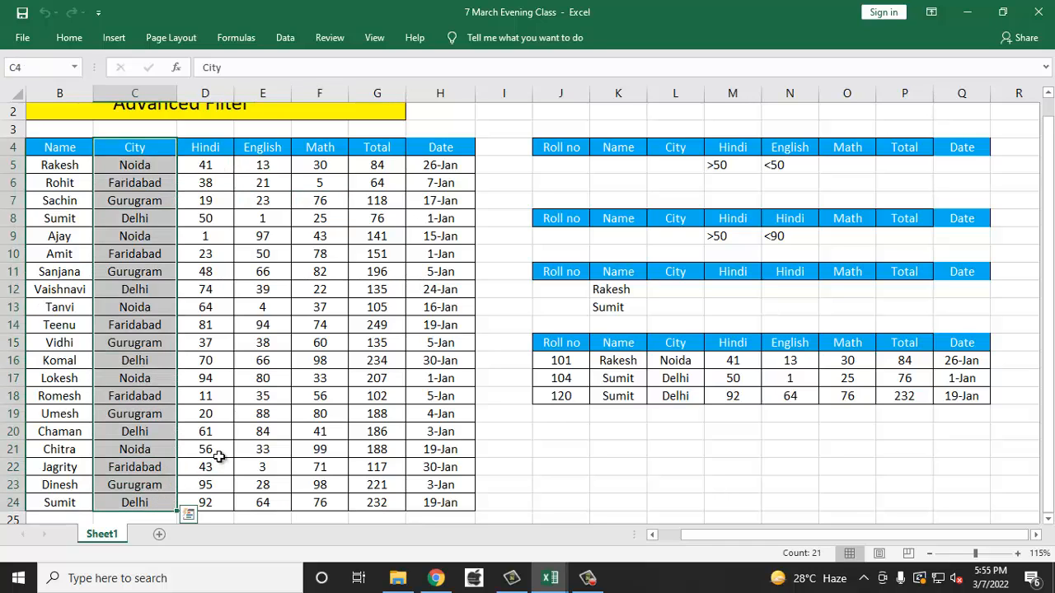
key(alt+a)
key(q)
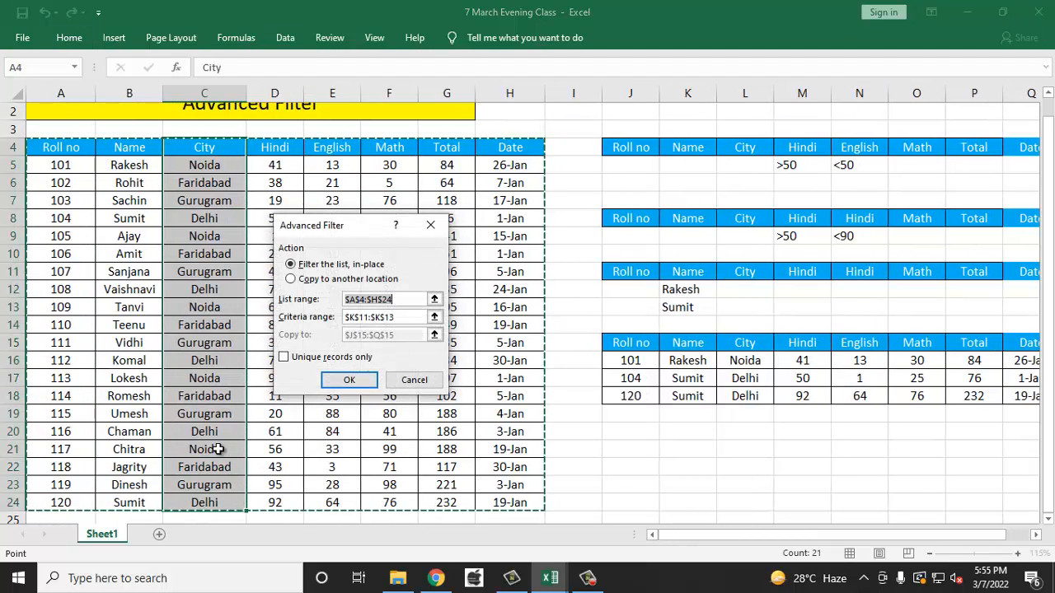
drag(322, 225, 462, 130)
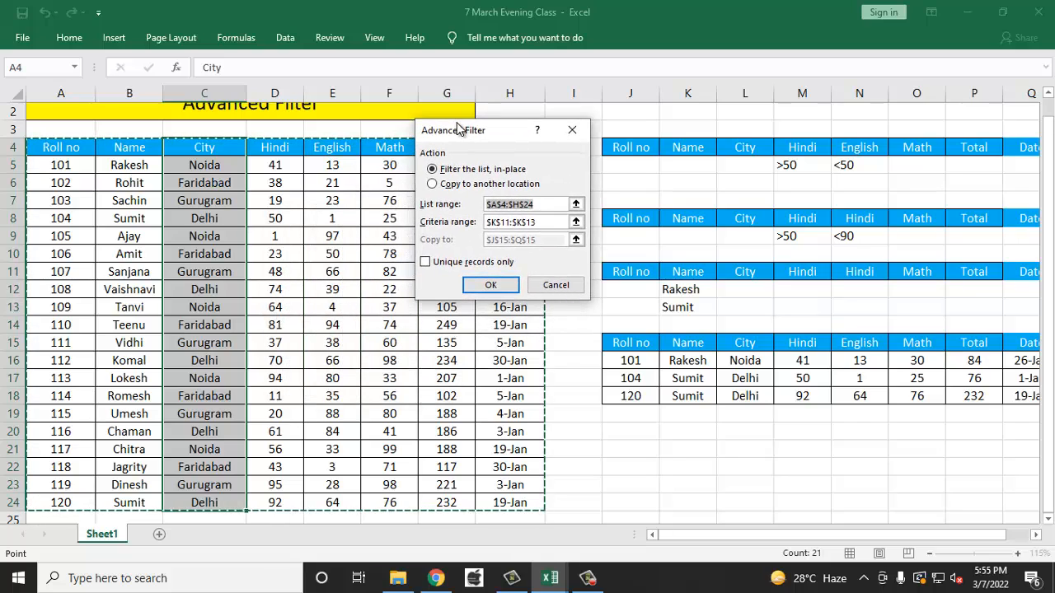
click(450, 187)
drag(551, 222, 471, 231)
key(BackSpace)
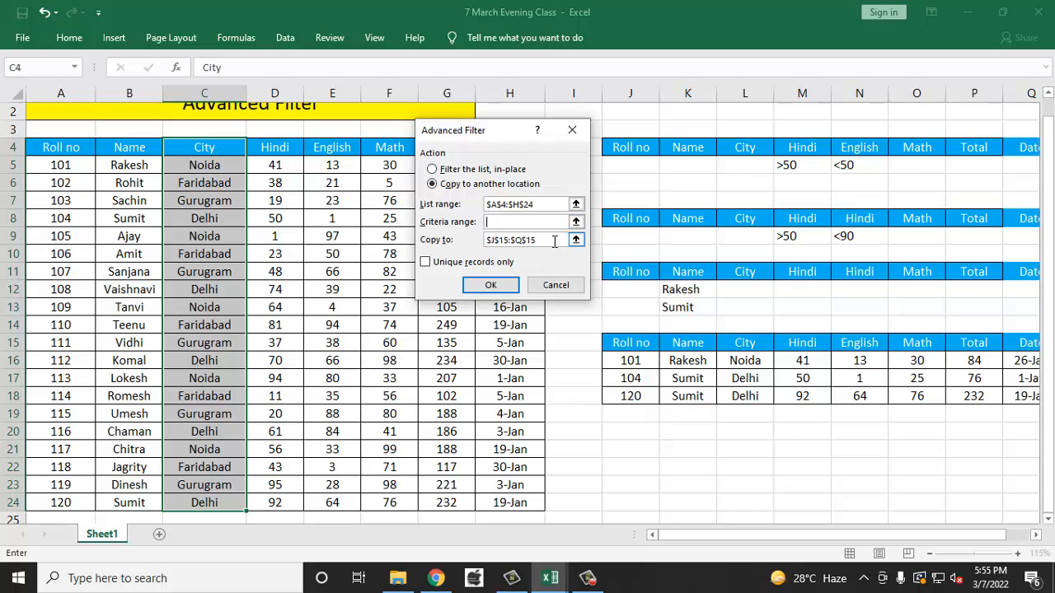
drag(555, 239, 473, 251)
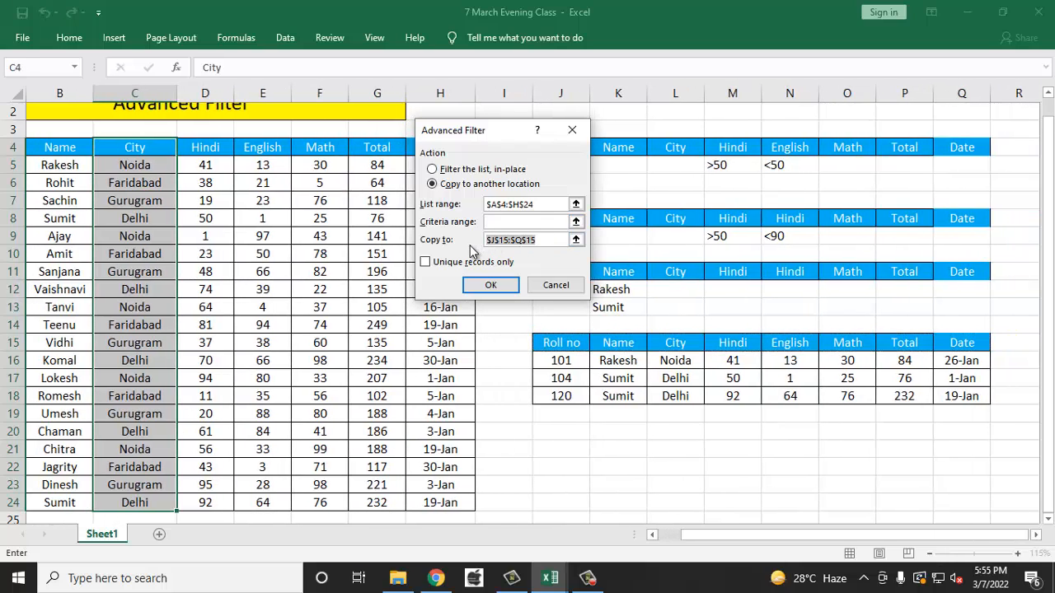
key(BackSpace)
click(561, 452)
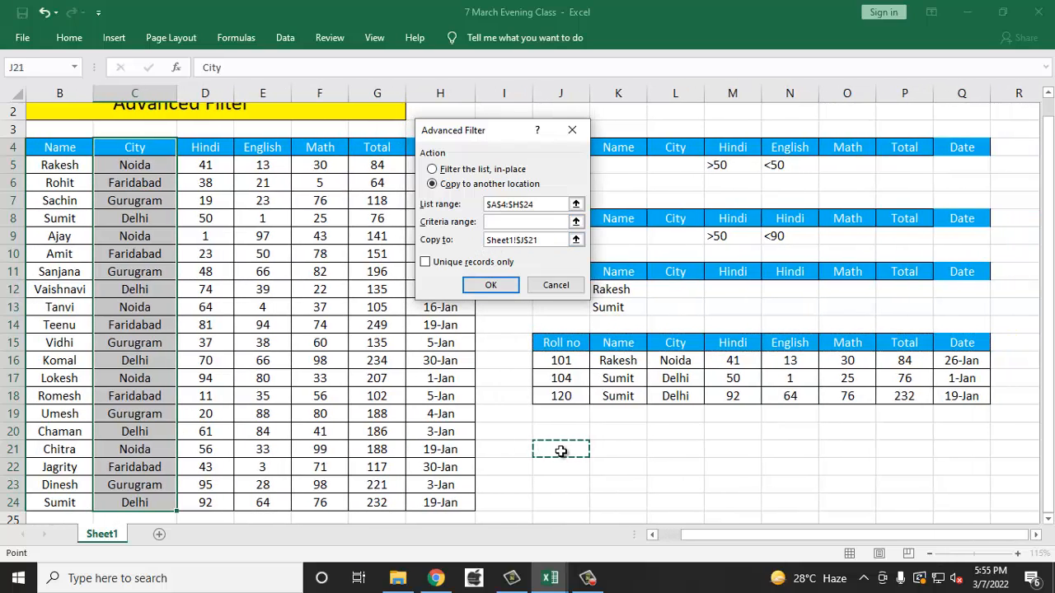
click(437, 263)
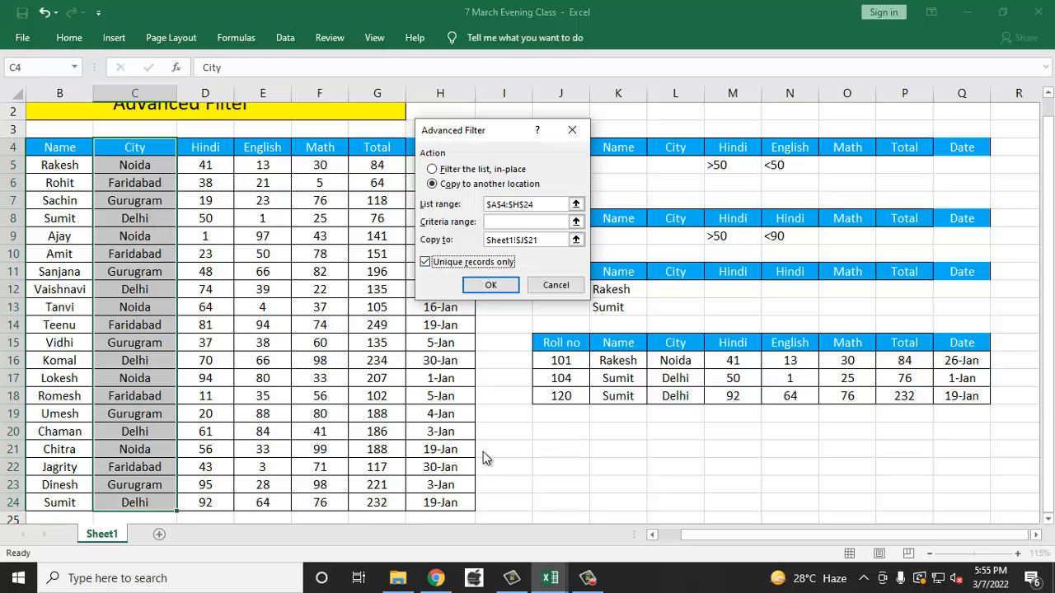
click(492, 285)
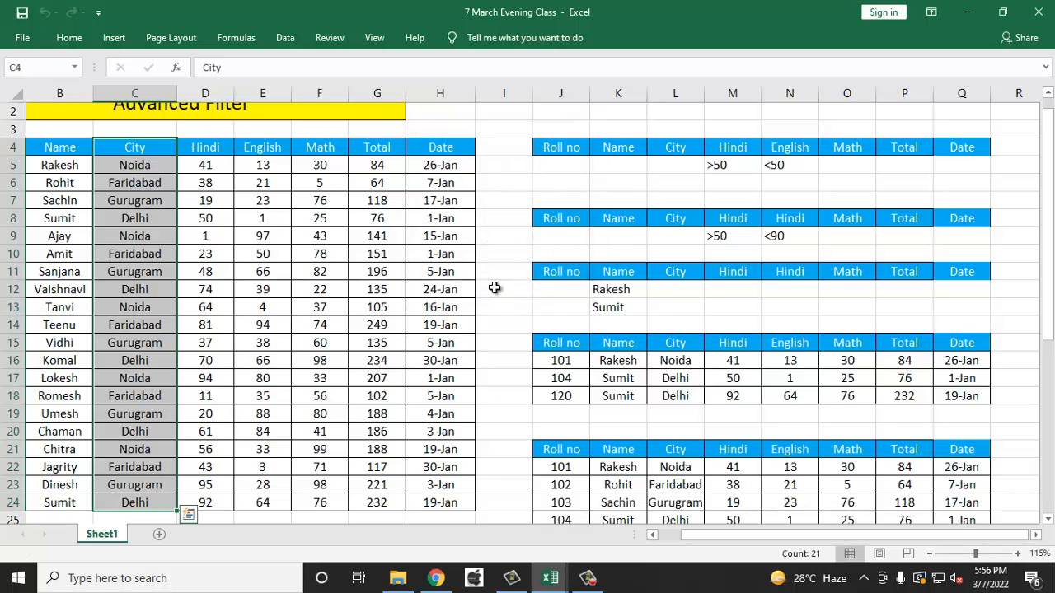
- Review the extracted records below J21 and delete the whole block J21:Q41
scroll(620, 362, down, 5)
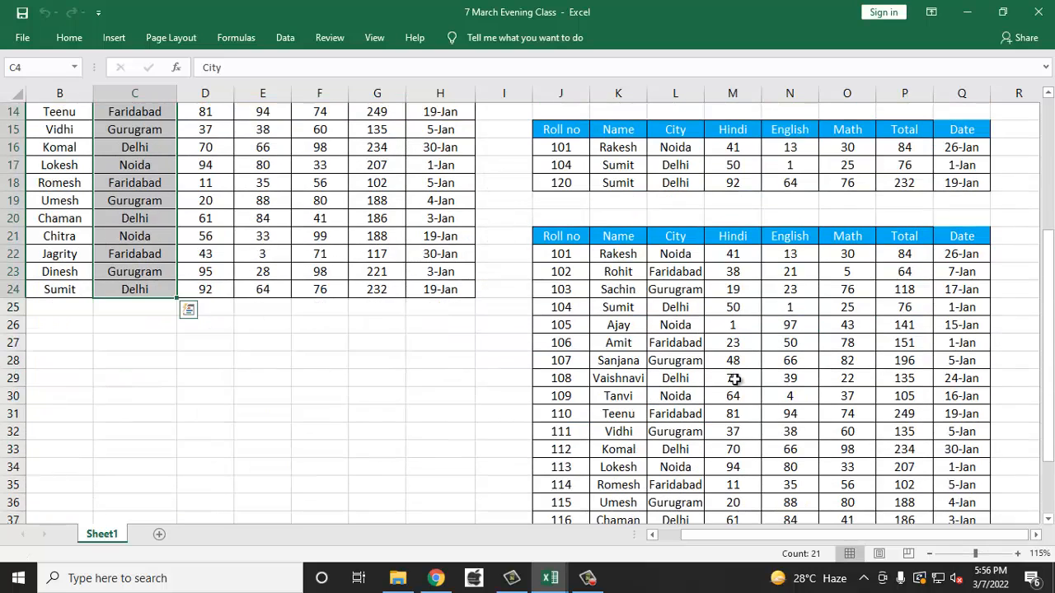
scroll(734, 380, down, 2)
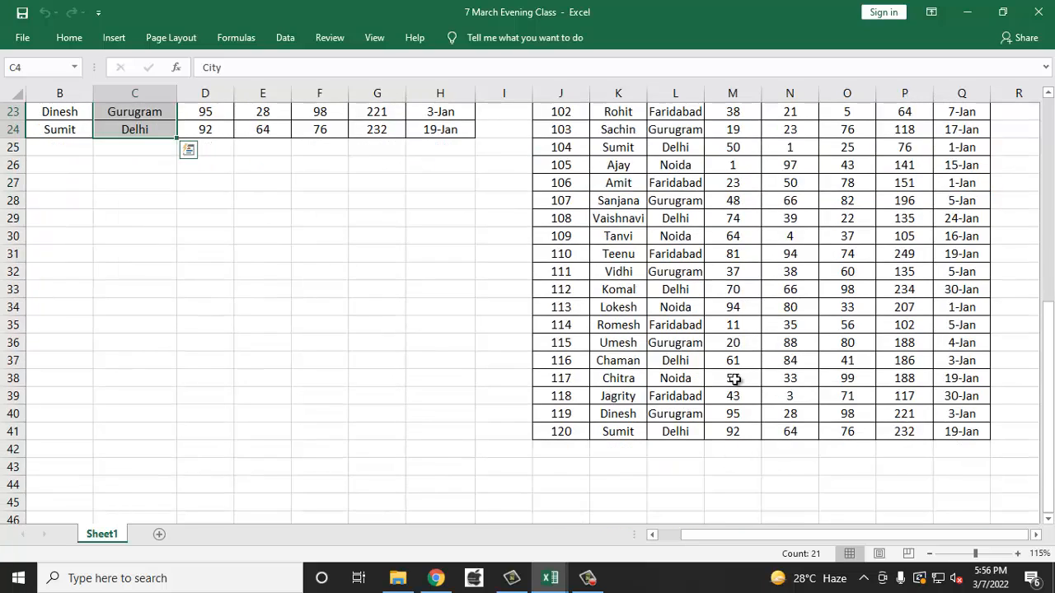
scroll(723, 376, up, 2)
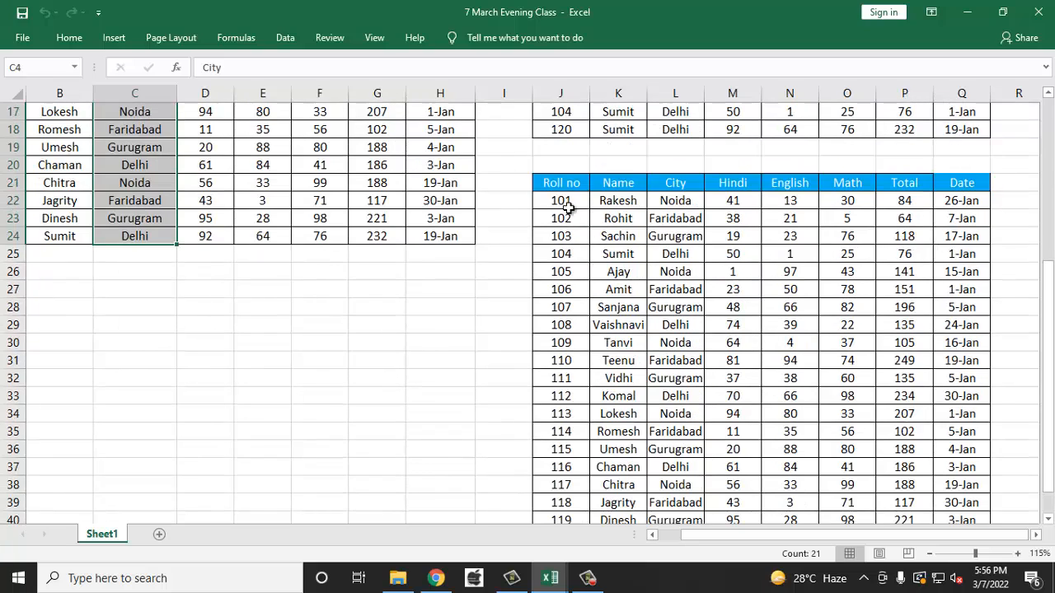
drag(565, 185, 962, 487)
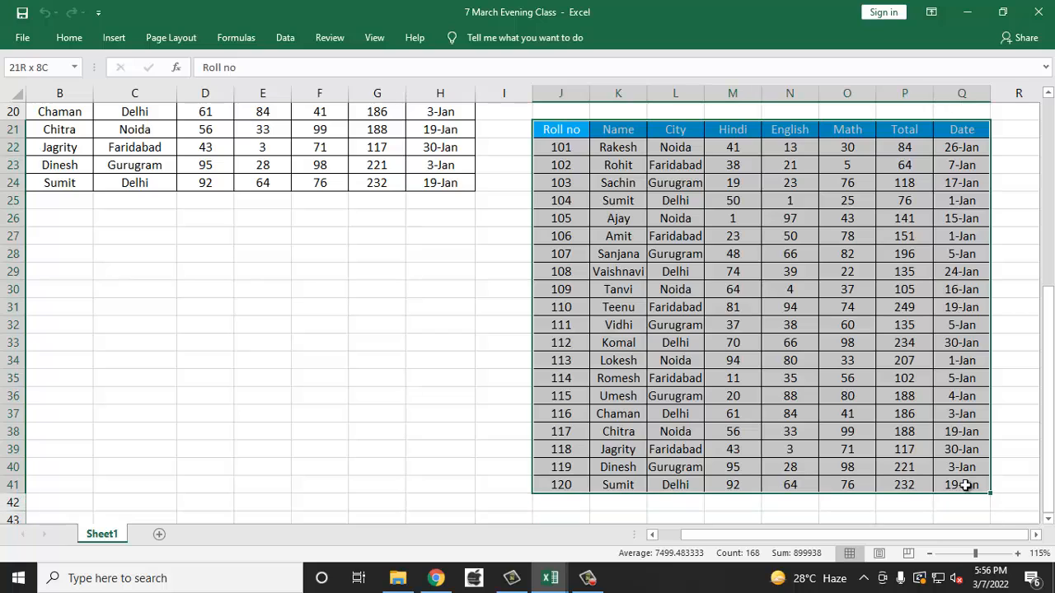
key(ctrl+minus)
key(Return)
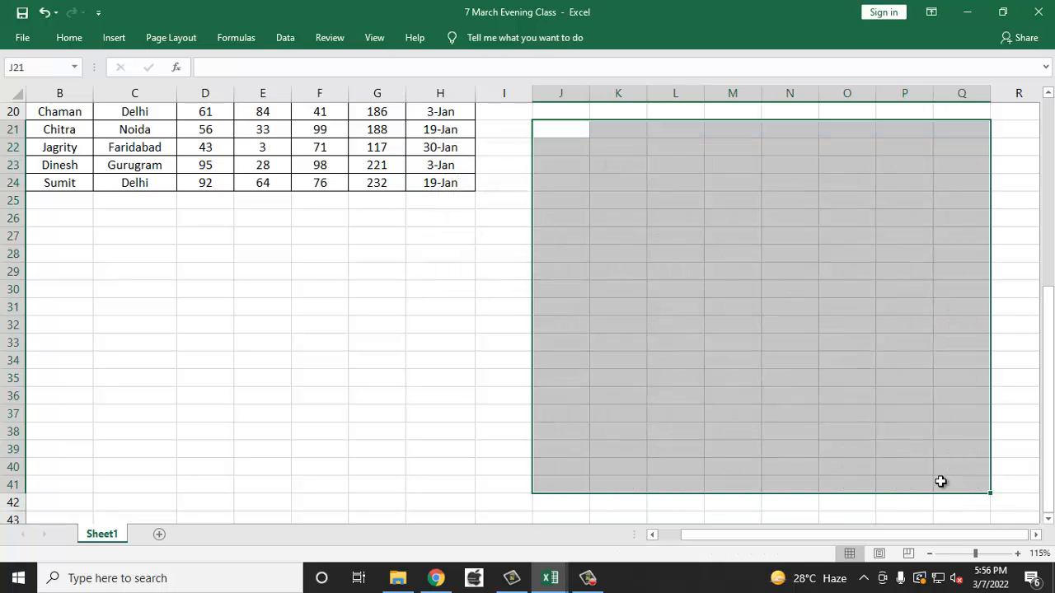
- Start a new Advanced Filter with only the City column C4:C24 as its list range
scroll(165, 266, up, 6)
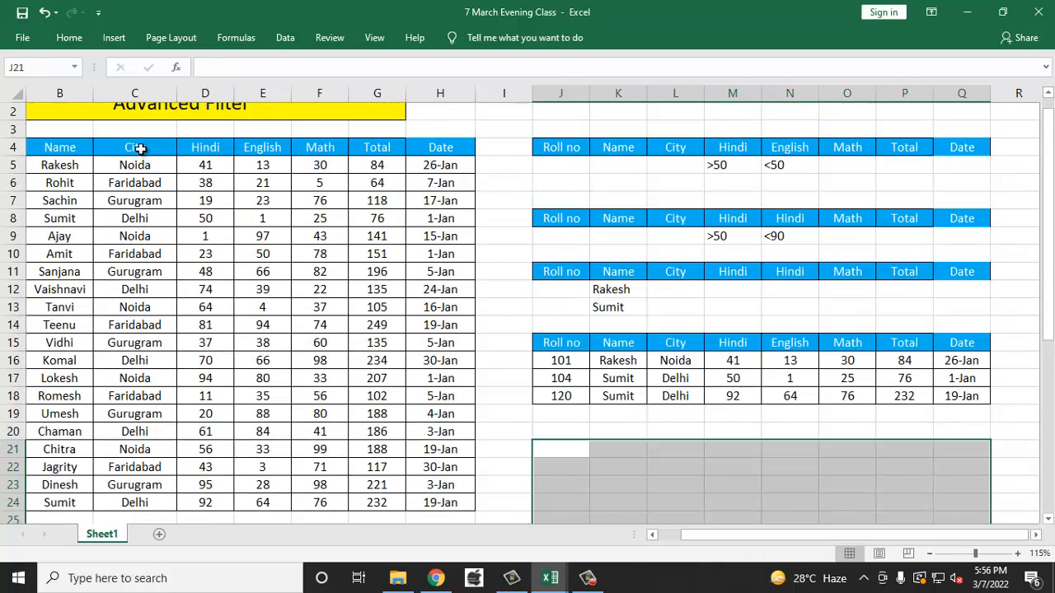
drag(140, 149, 116, 501)
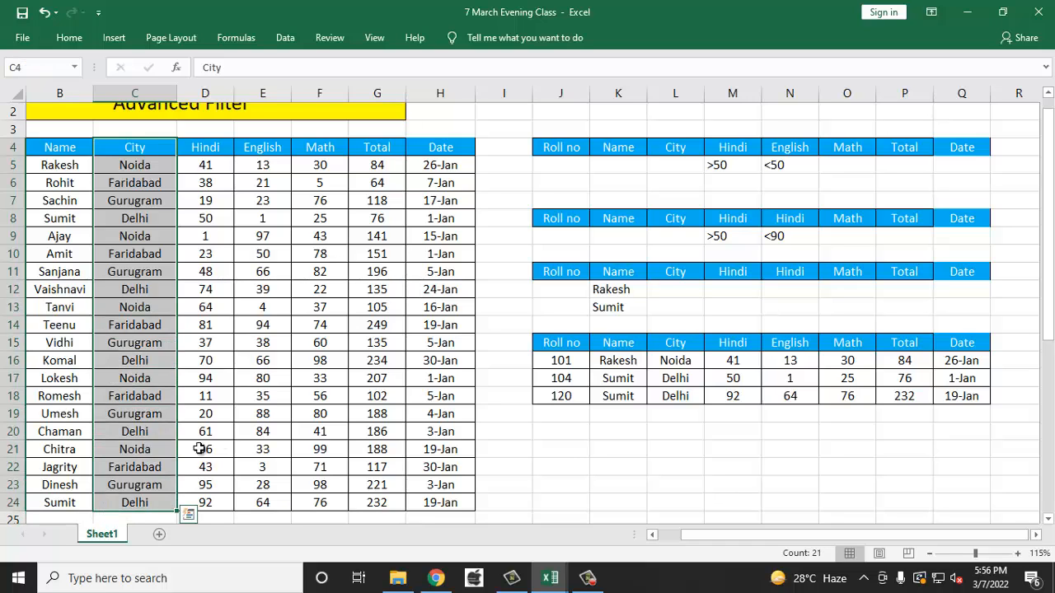
key(alt)
key(a)
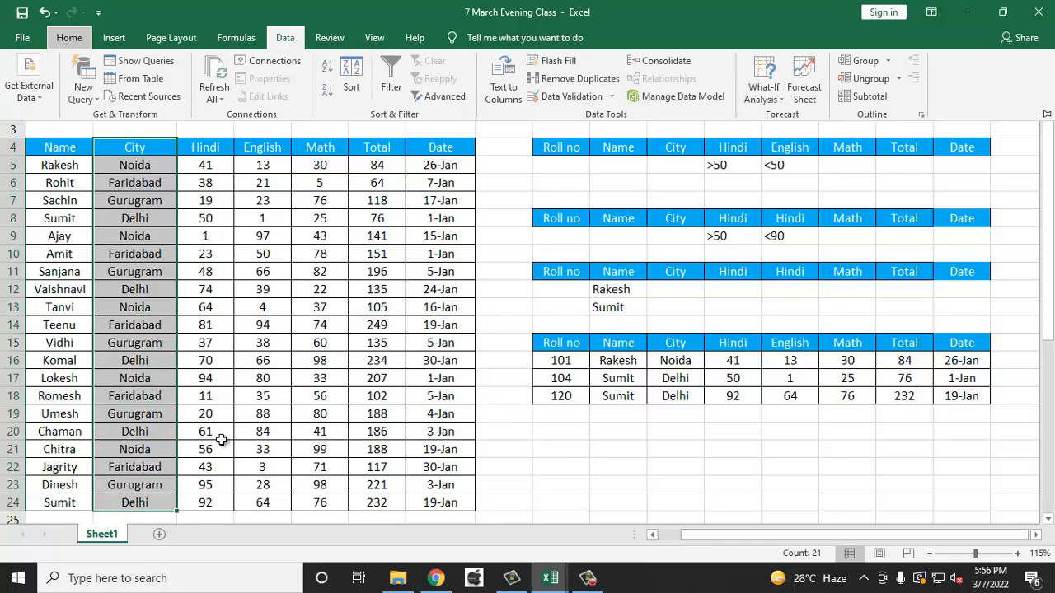
key(q)
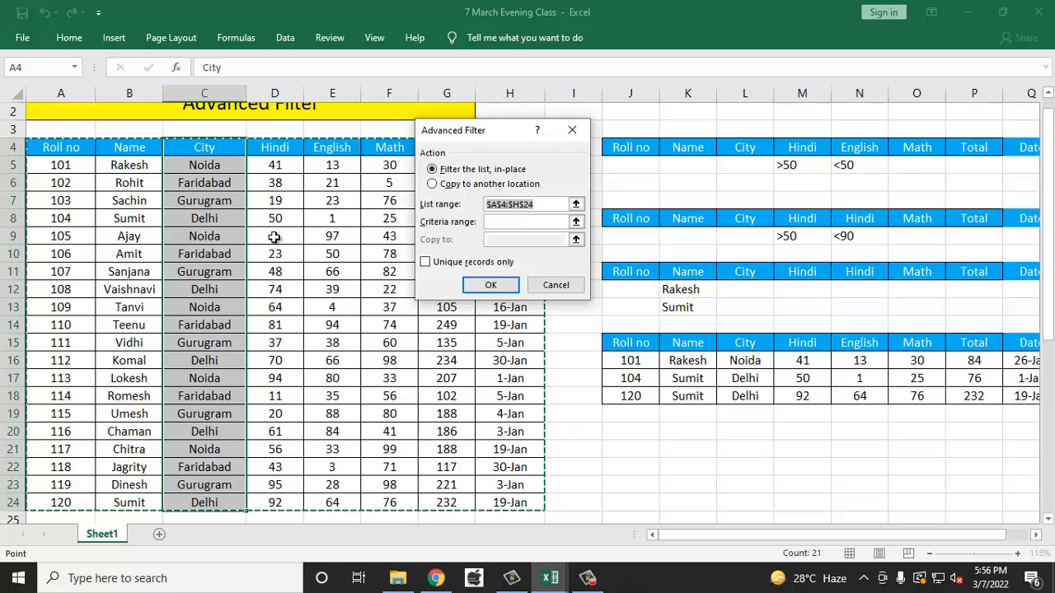
drag(499, 132, 843, 149)
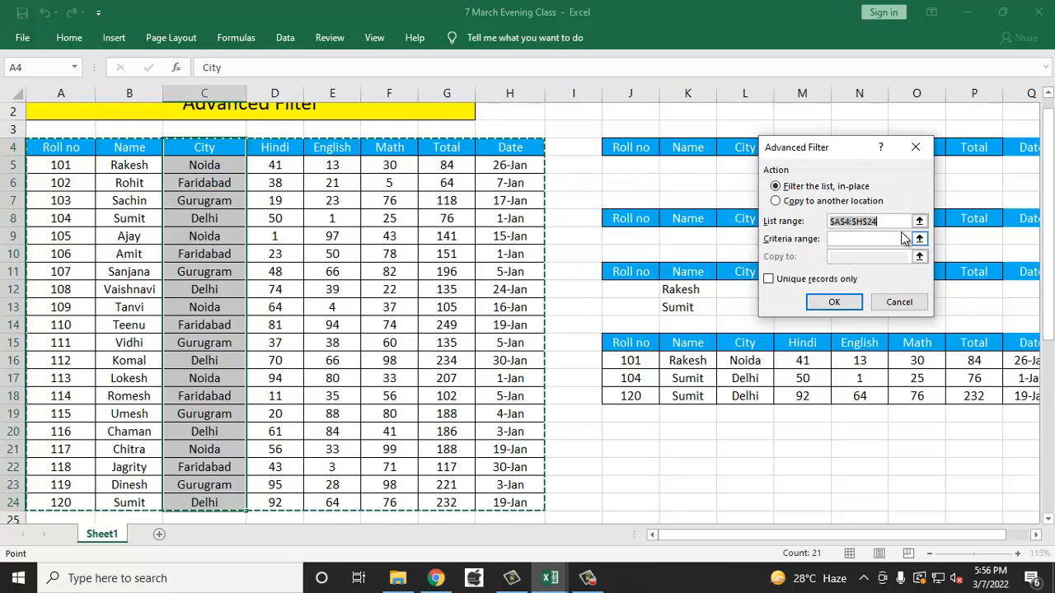
key(BackSpace)
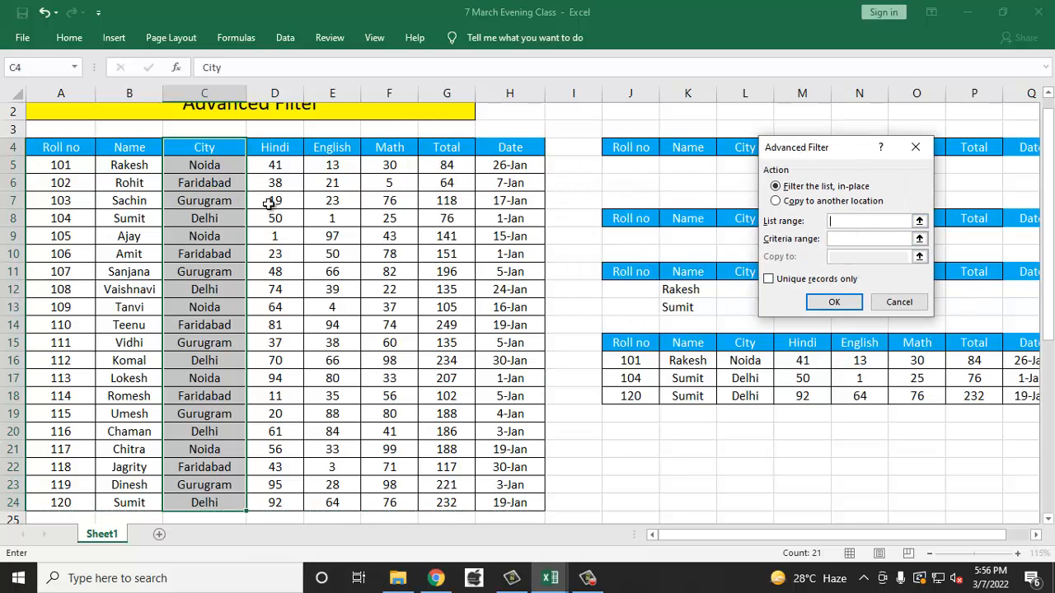
drag(191, 151, 201, 458)
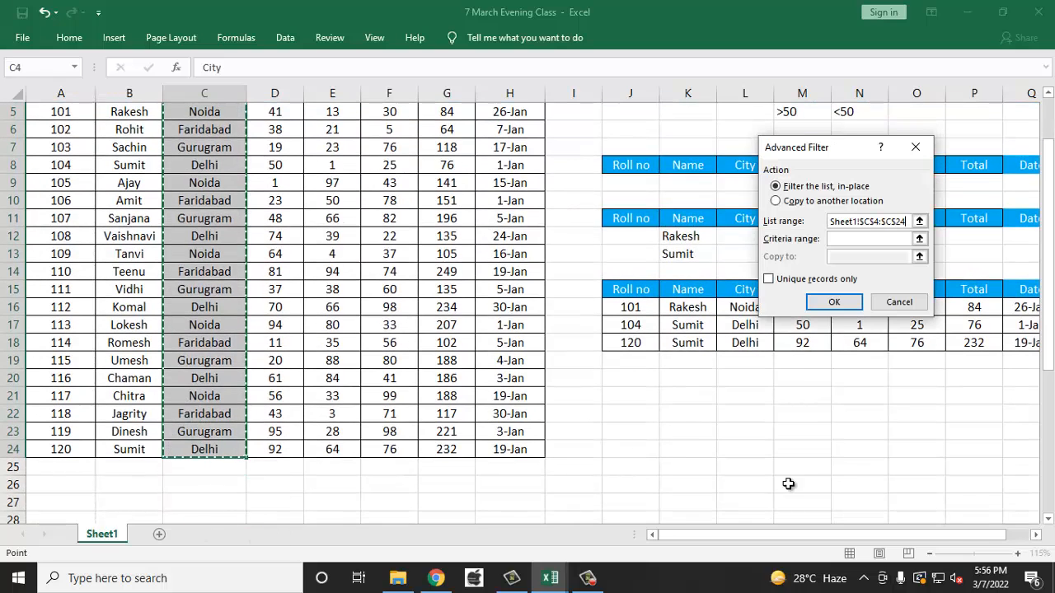
- Leave the criteria range empty and extract unique City records only to J21
click(816, 195)
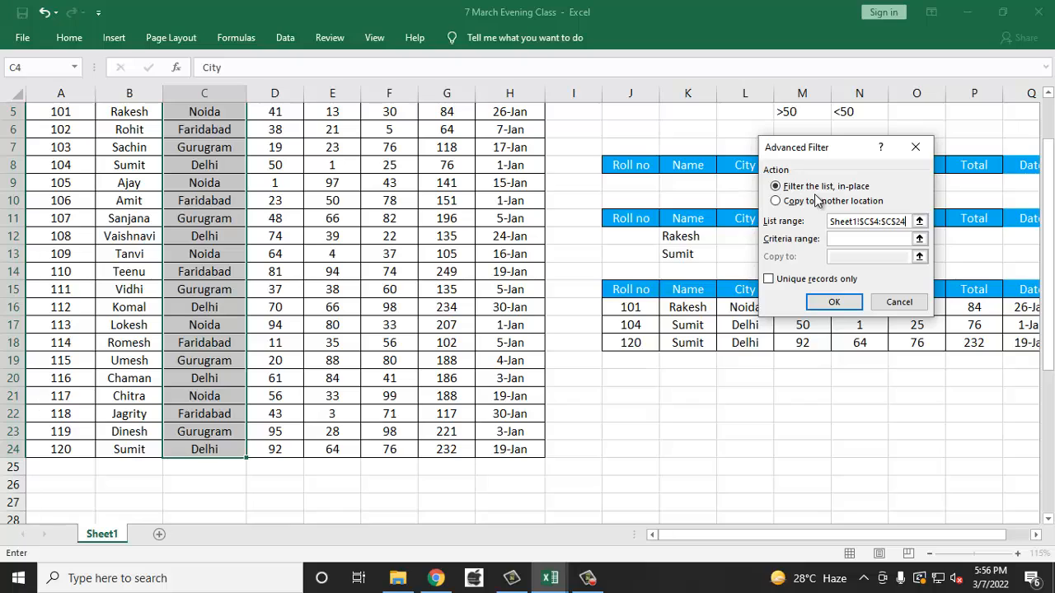
click(815, 201)
click(846, 238)
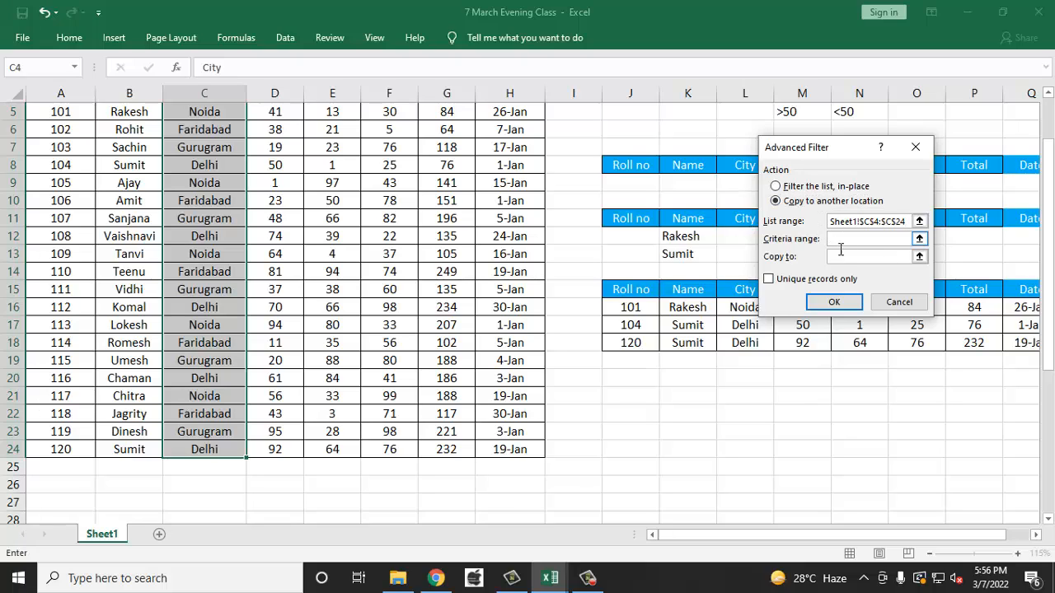
click(837, 258)
click(636, 394)
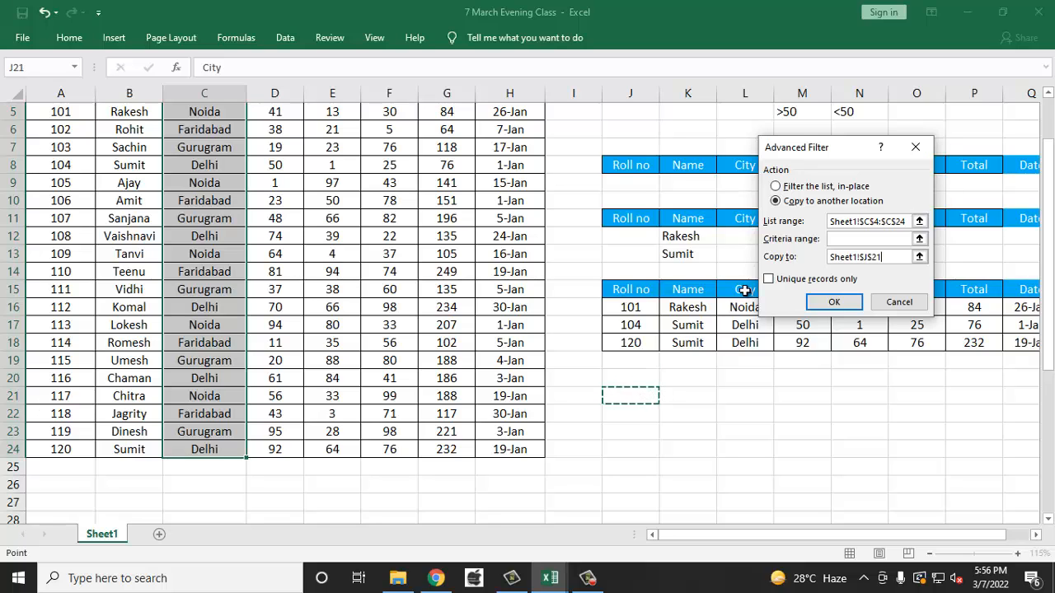
click(769, 280)
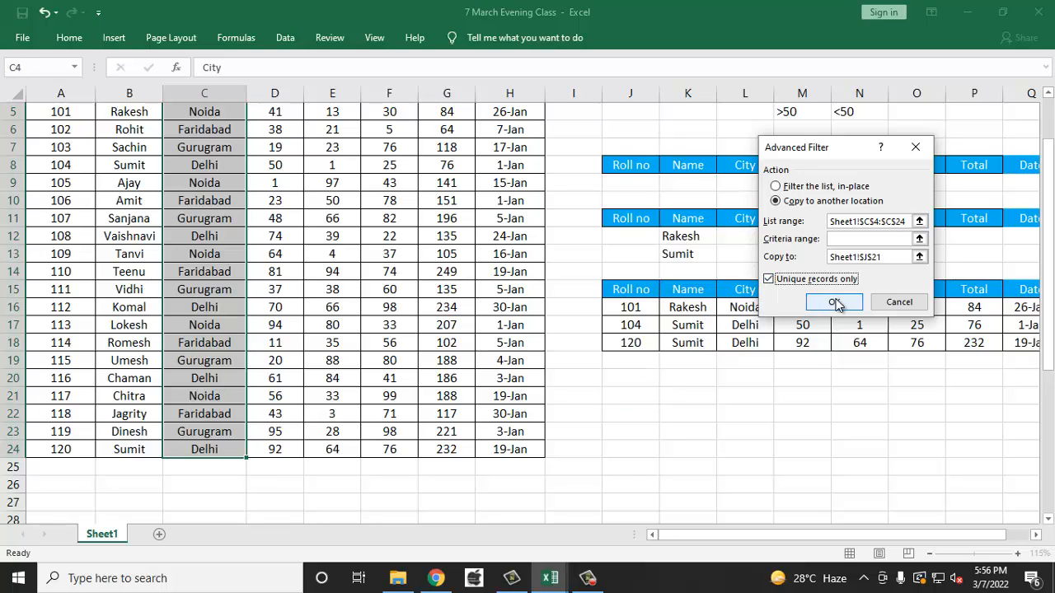
click(834, 301)
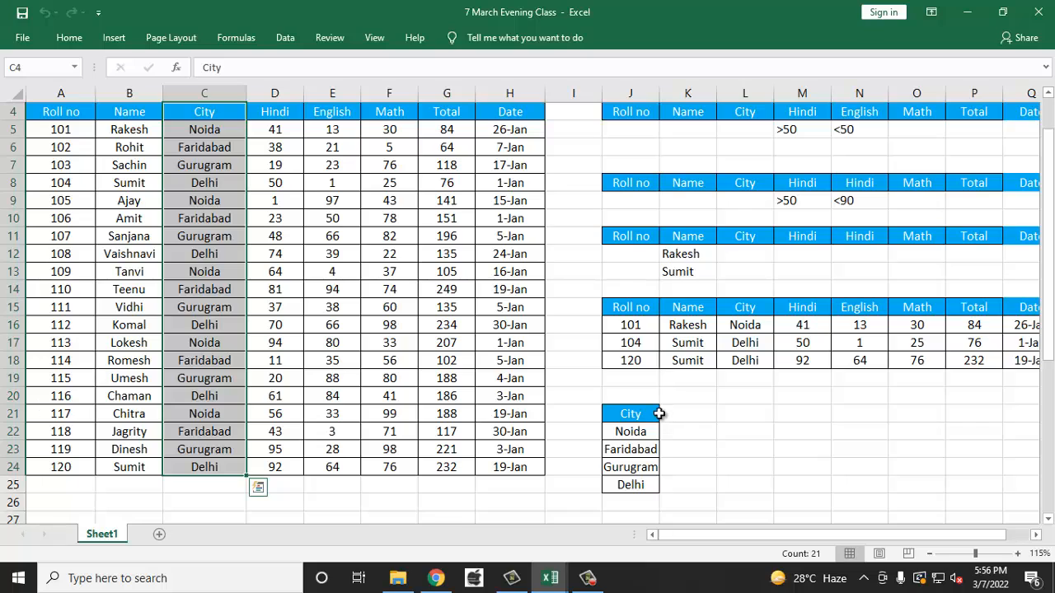
- Widen column J slightly to give the extracted city names more room
scroll(655, 423, down, 1)
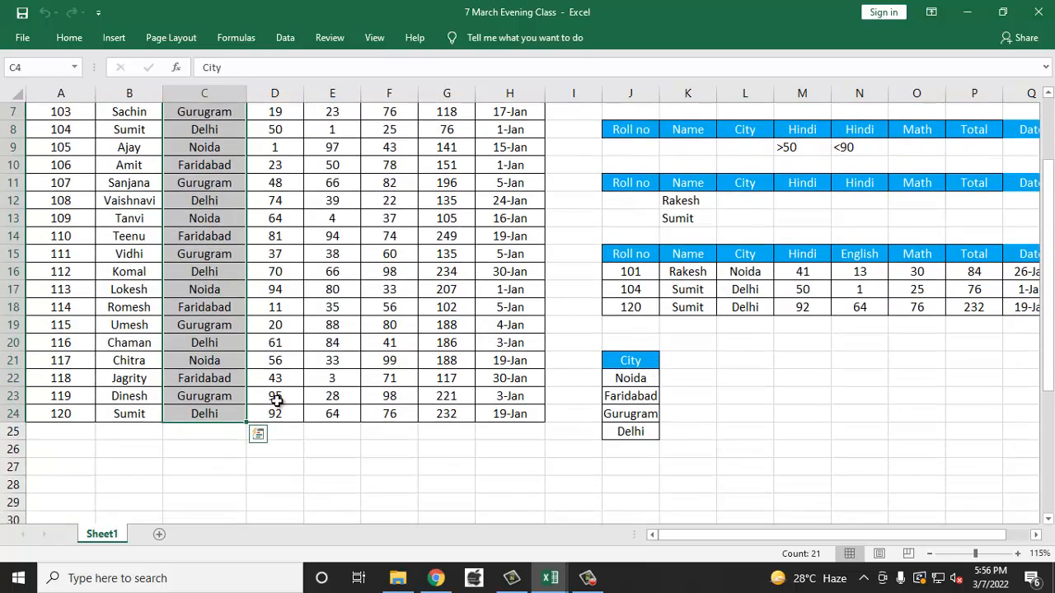
scroll(277, 400, up, 1)
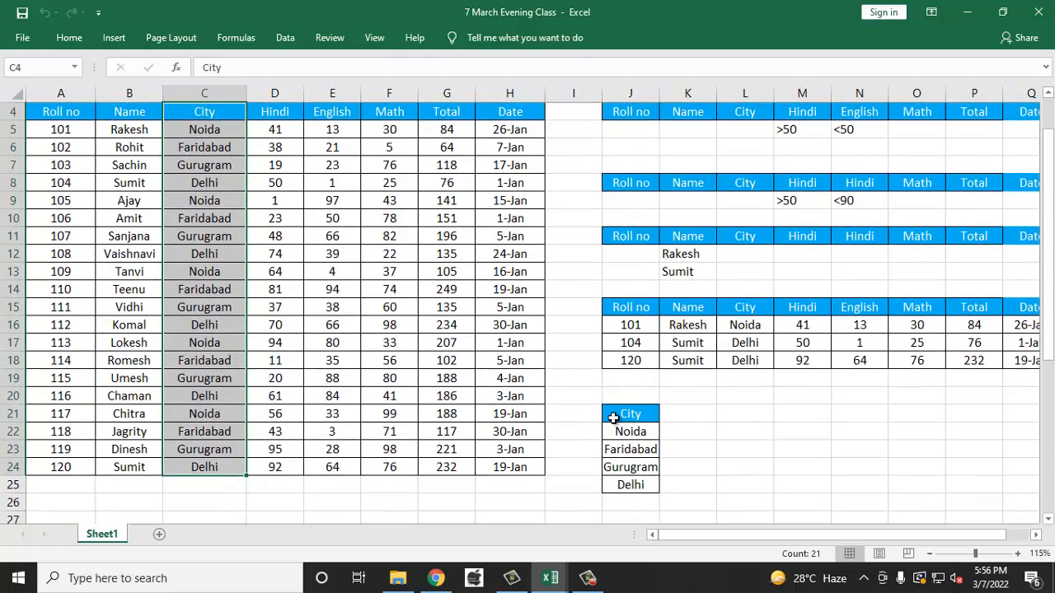
drag(659, 96, 676, 96)
scroll(595, 406, up, 1)
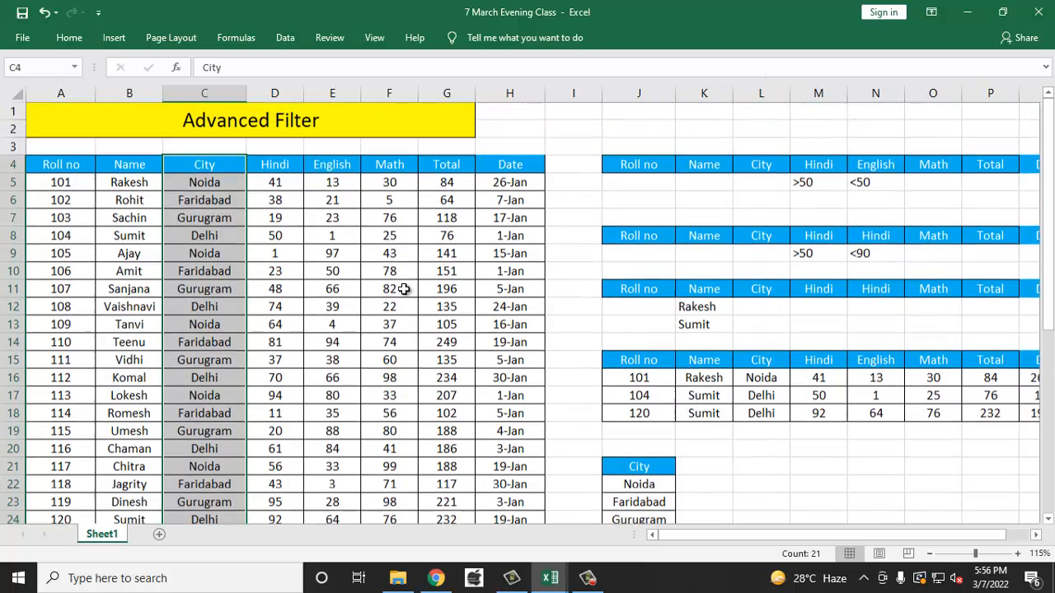
- Compare the repeated cities in the City column with the extracted city list in J21:J25
drag(222, 182, 218, 324)
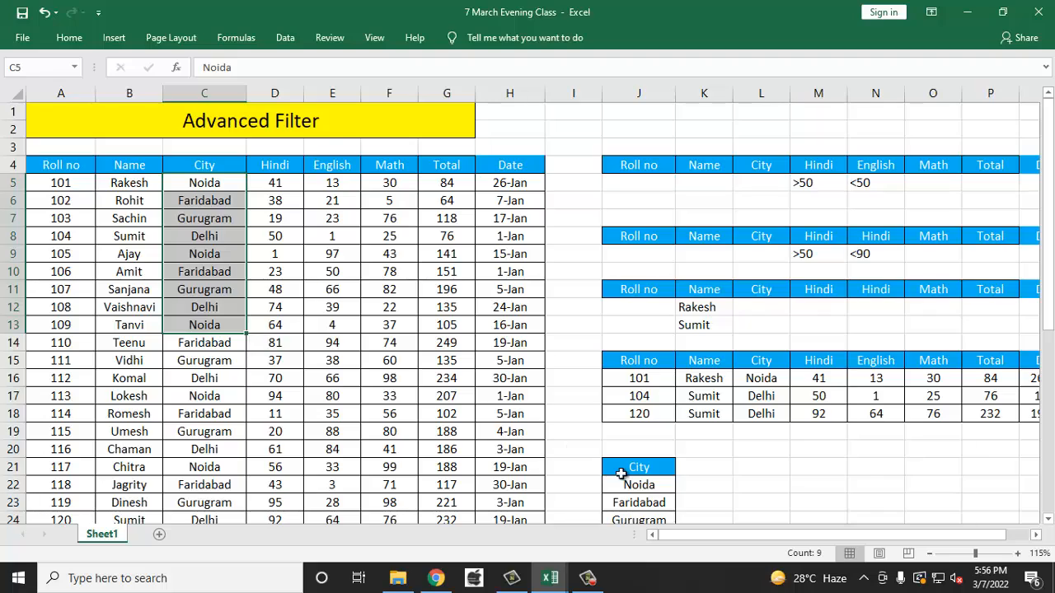
mouse_move(638, 467)
mouse_down()
mouse_move(641, 522)
mouse_move(636, 482)
mouse_up()
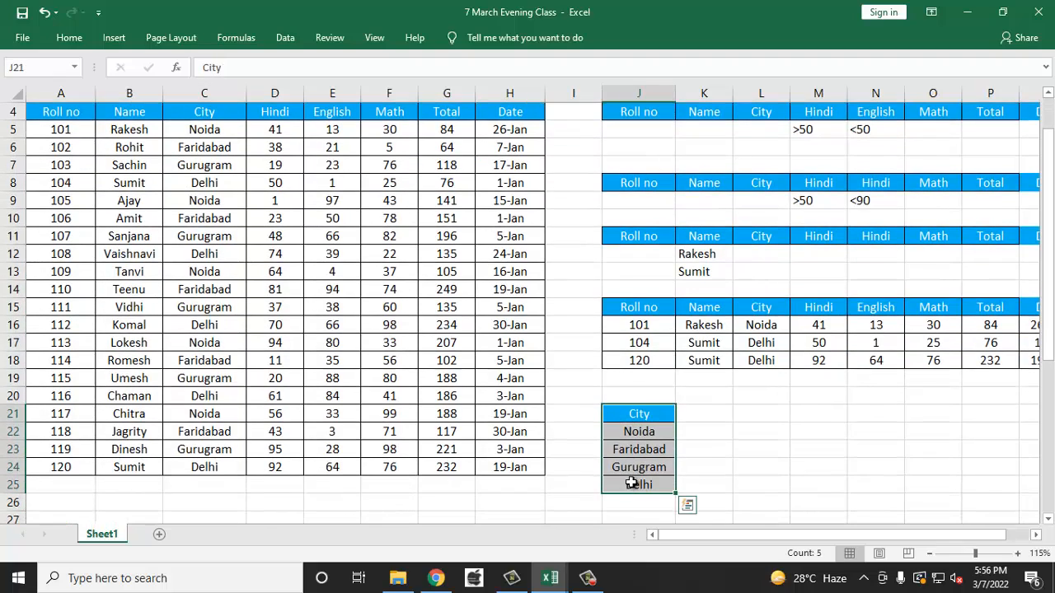
scroll(467, 442, up, 1)
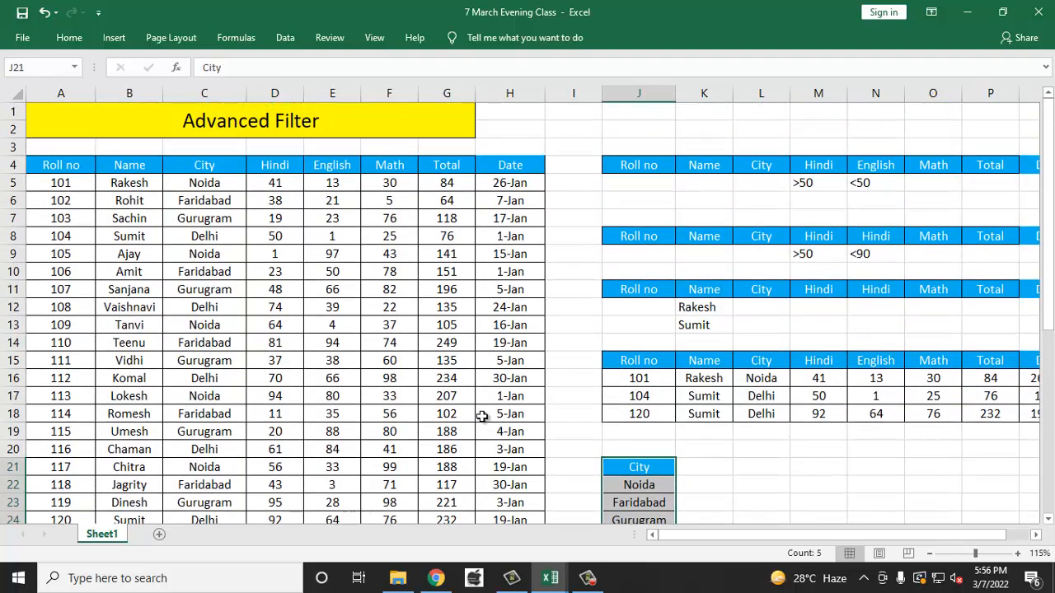
- Examine the Date column H4:H24 of the student table alongside the extracted results
drag(511, 165, 531, 487)
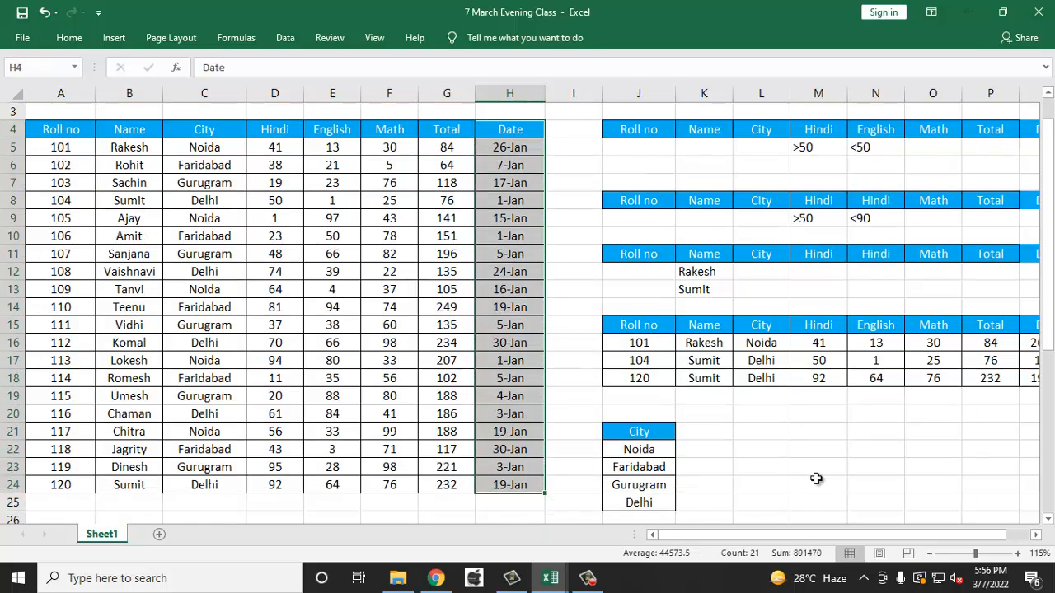
scroll(796, 458, up, 1)
scroll(796, 457, down, 4)
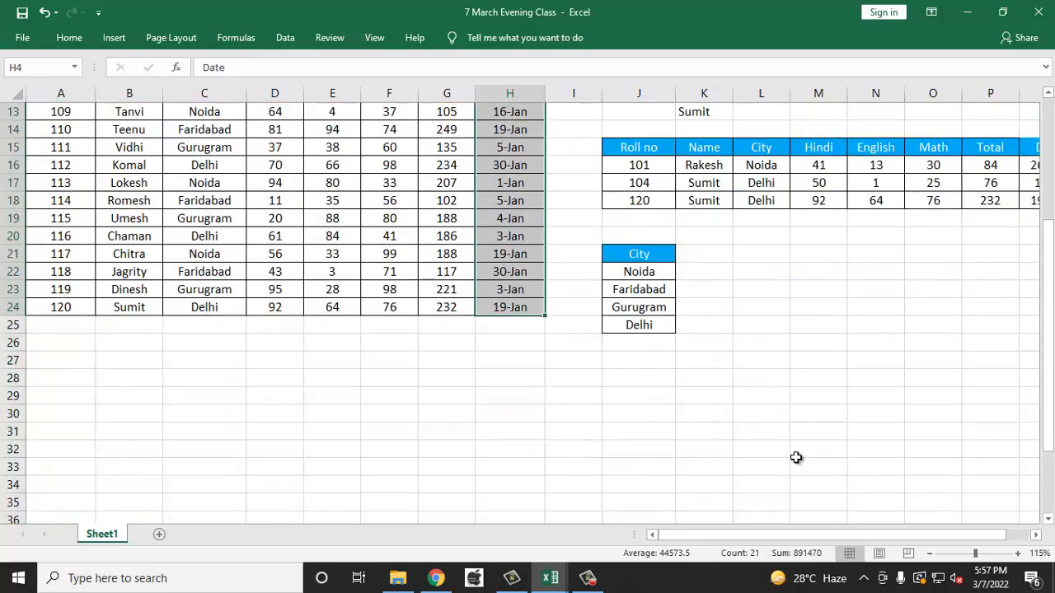
scroll(796, 457, up, 1)
scroll(796, 457, up, 4)
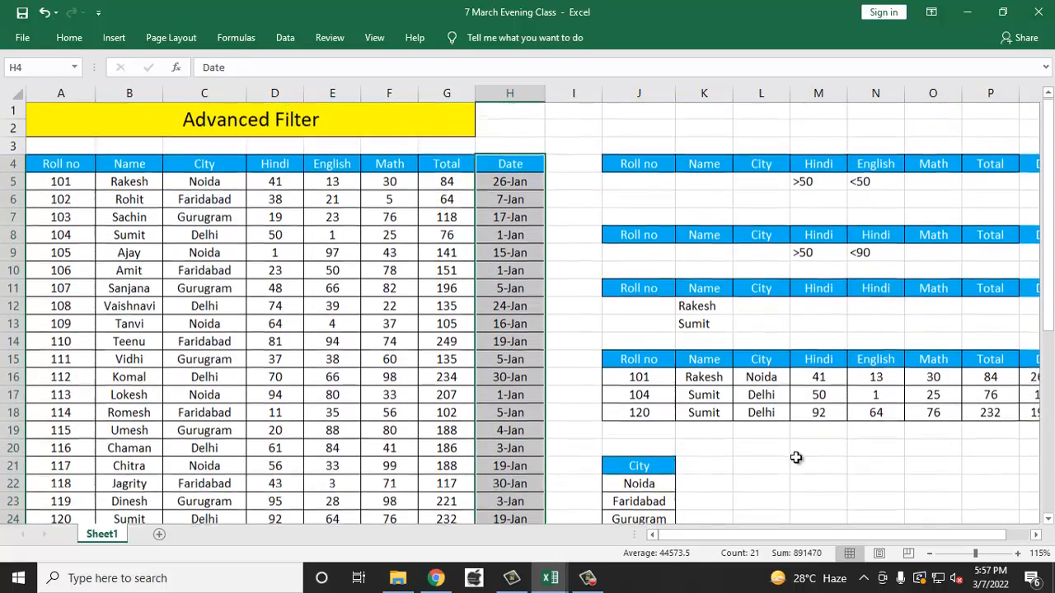
- Delete the extracted name-filter results in J15:Q18, shifting the cells up
drag(641, 360, 920, 414)
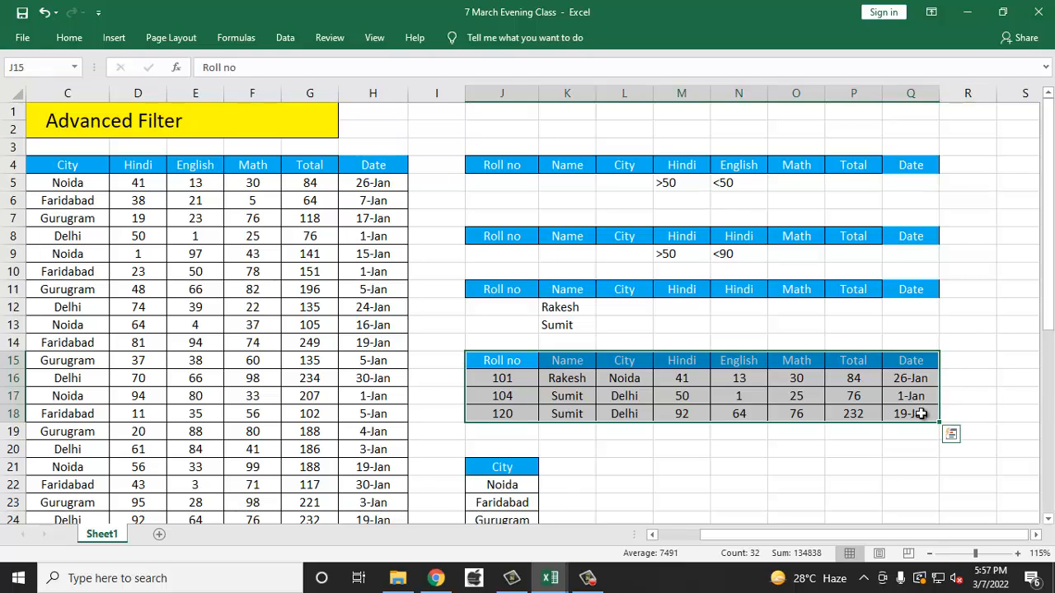
key(ctrl+minus)
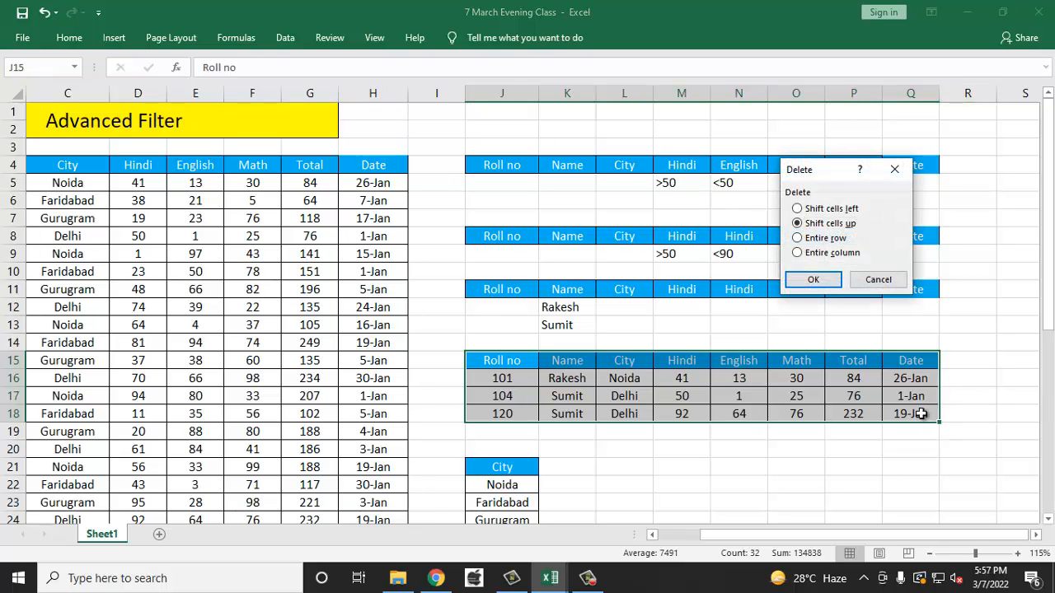
key(Return)
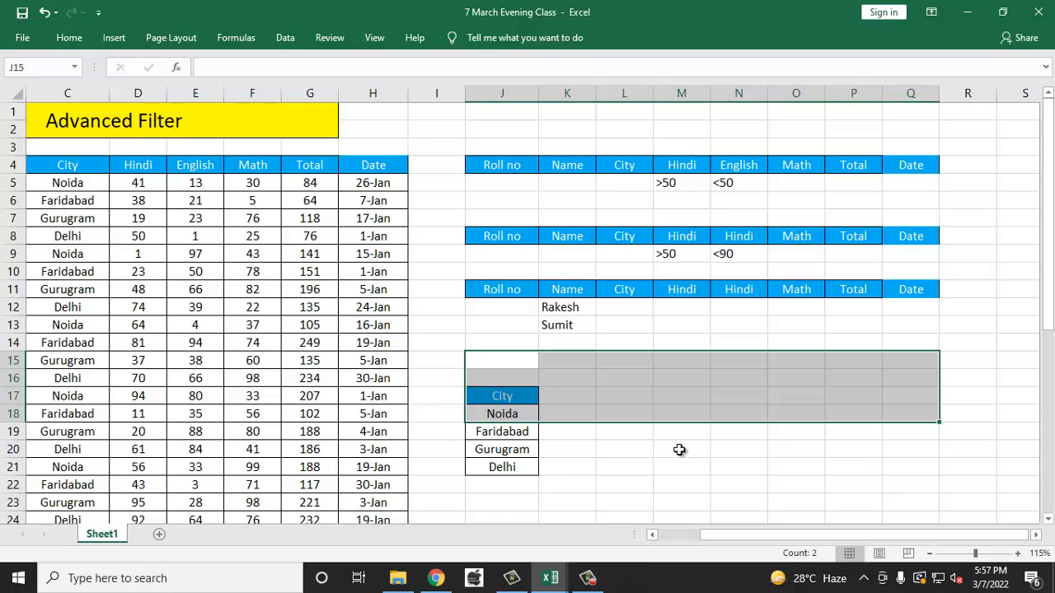
- Delete the blank cells J6:Q6 between the first two criteria blocks, shifting the cells up
click(504, 206)
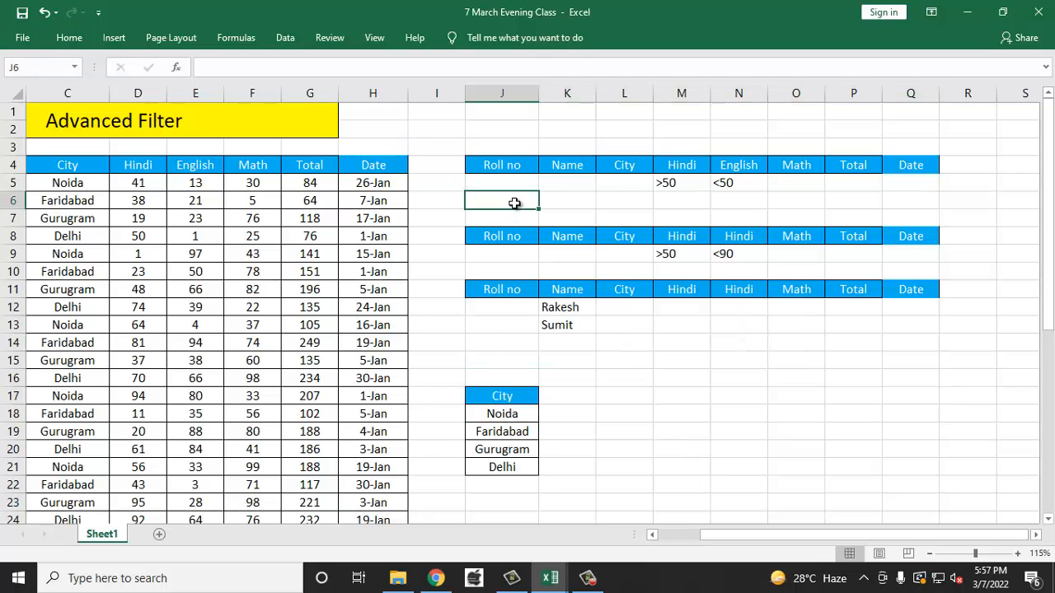
drag(515, 203, 903, 197)
key(ctrl+minus)
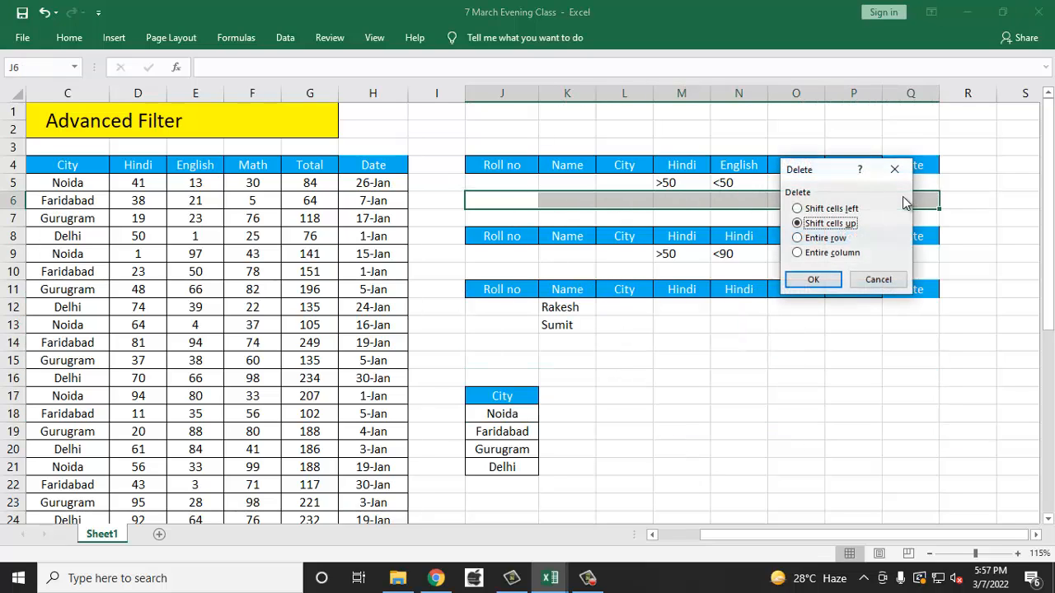
key(Return)
click(649, 352)
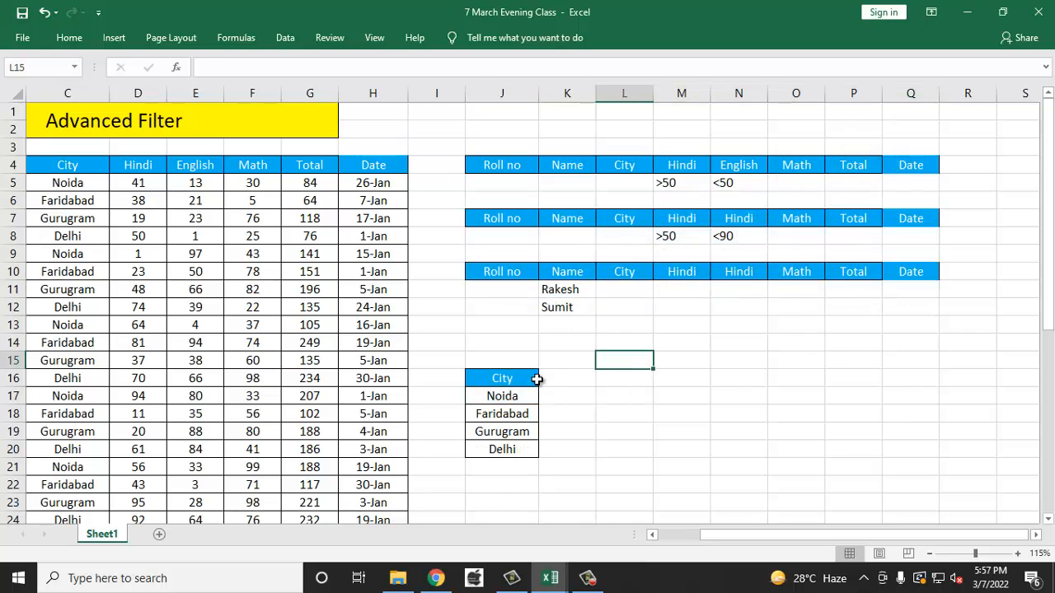
- Move the extracted city list from J16:J20 to the cells starting at R12
drag(531, 379, 519, 449)
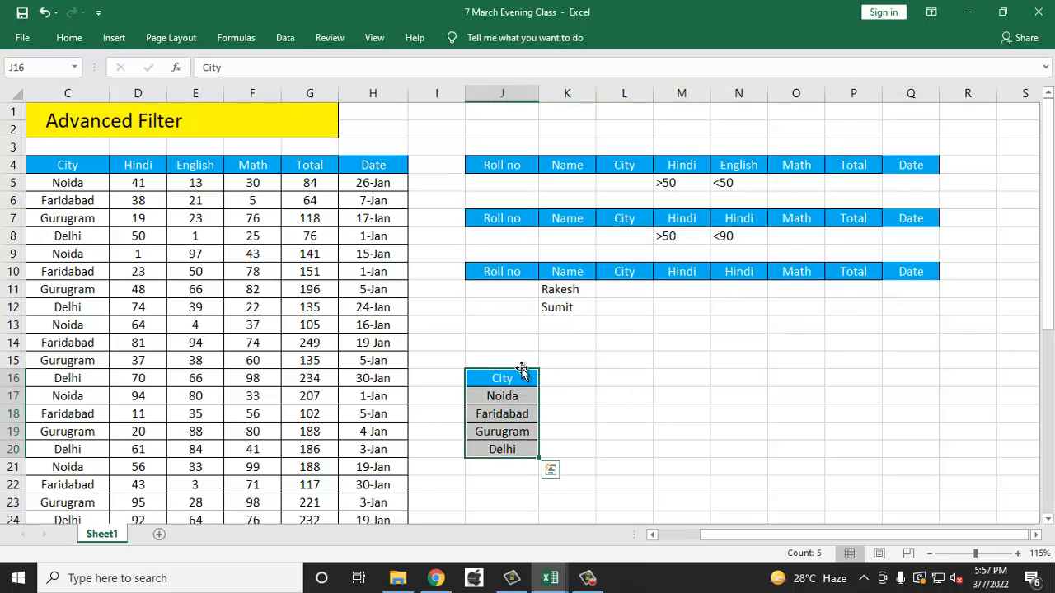
drag(524, 376, 970, 309)
click(494, 341)
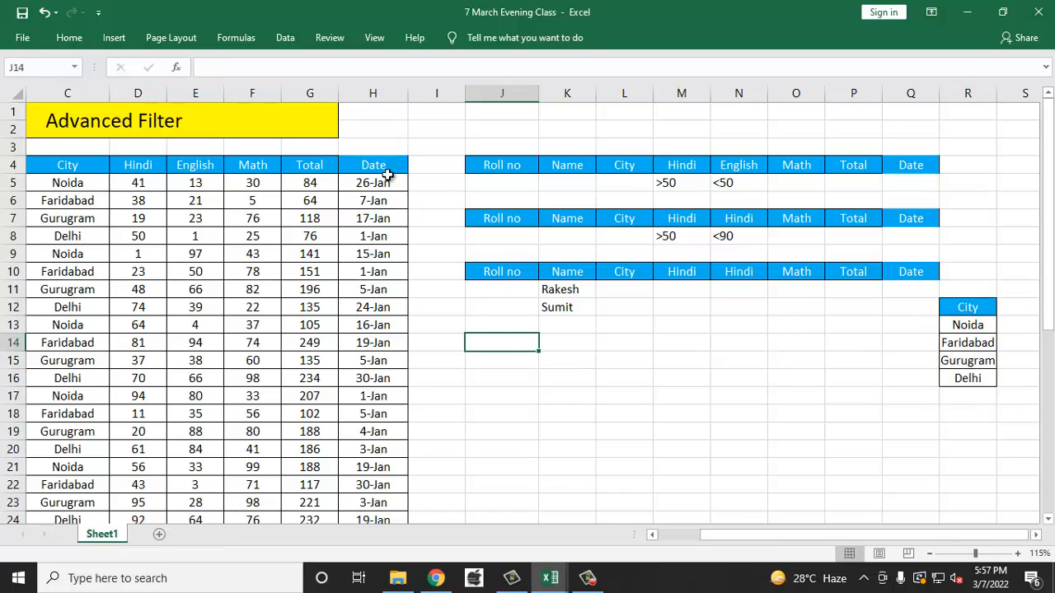
- Copy the Date header and the 26-Jan entry from H4:H5 into J14:J15 as a new criteria block
drag(386, 171, 387, 182)
key(ctrl+c)
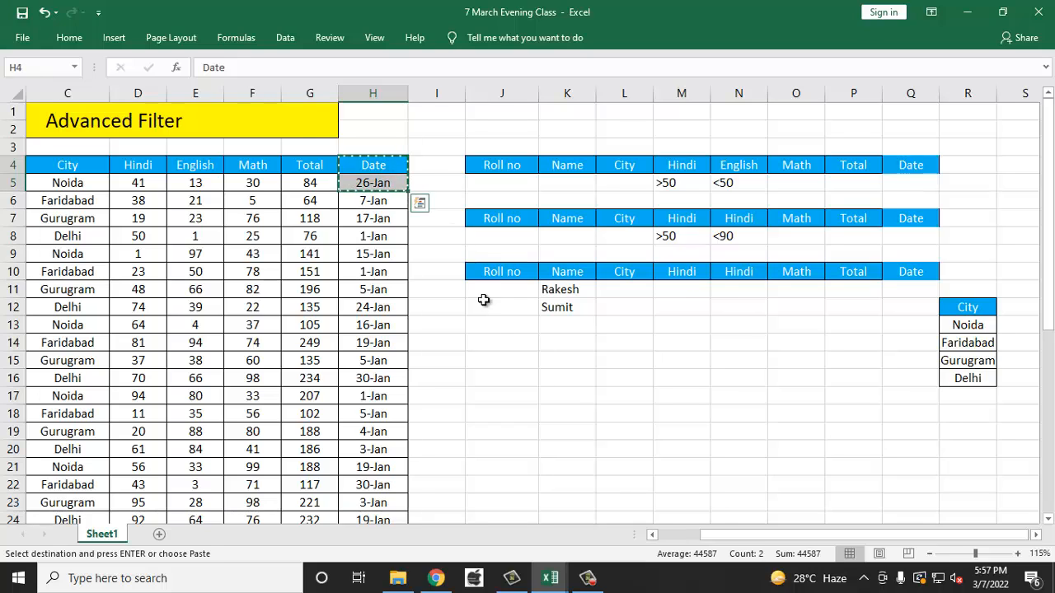
click(503, 343)
key(ctrl+v)
click(511, 375)
click(511, 364)
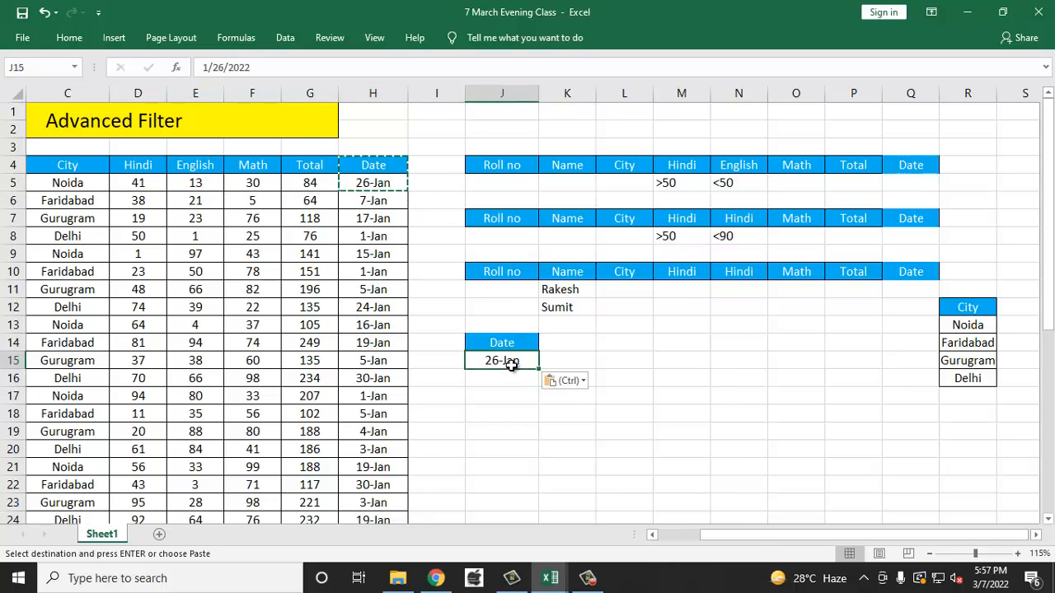
- Start an Advanced Filter that copies to another location, with the date block J14:J15 as its criteria range
click(506, 417)
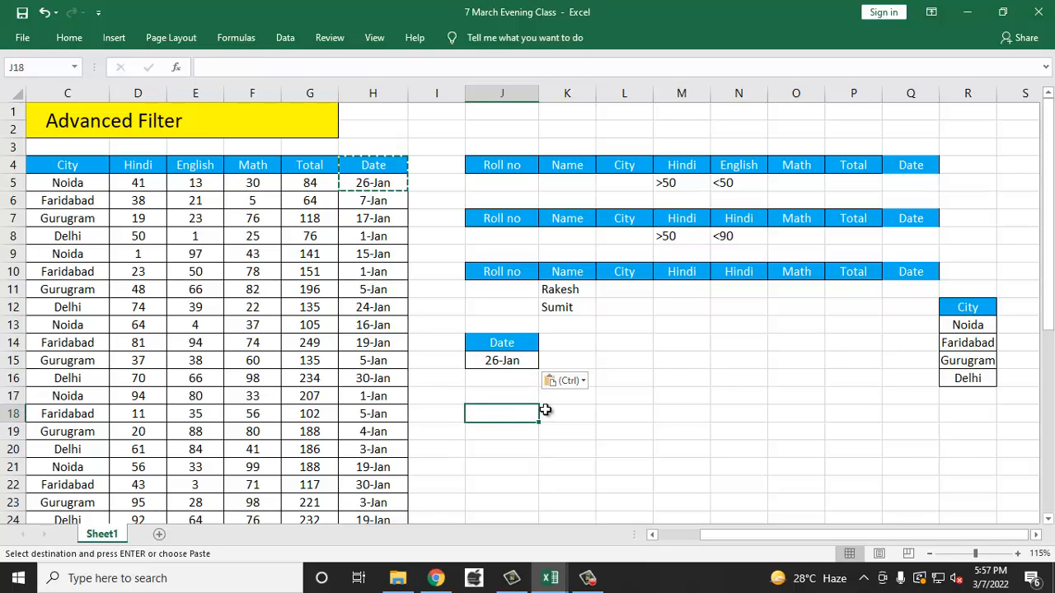
key(Left)
key(Left)
key(Left)
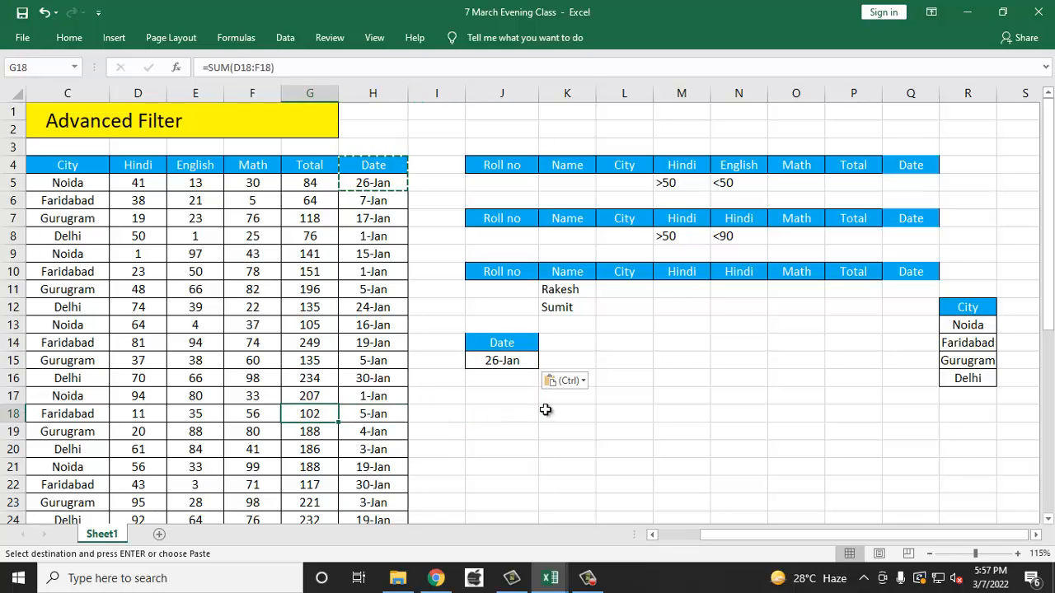
key(alt+a)
key(q)
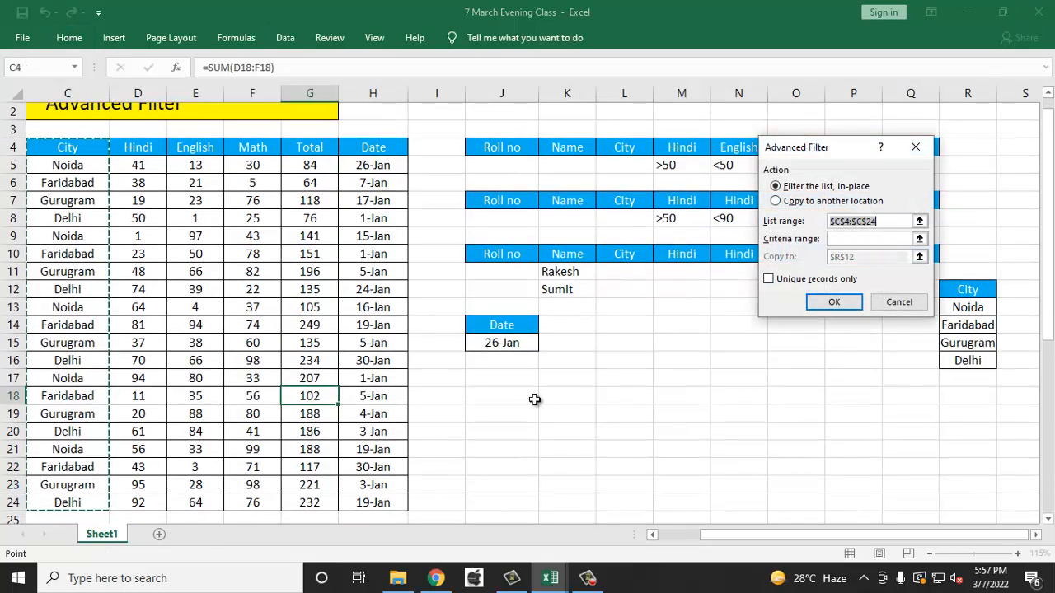
click(798, 203)
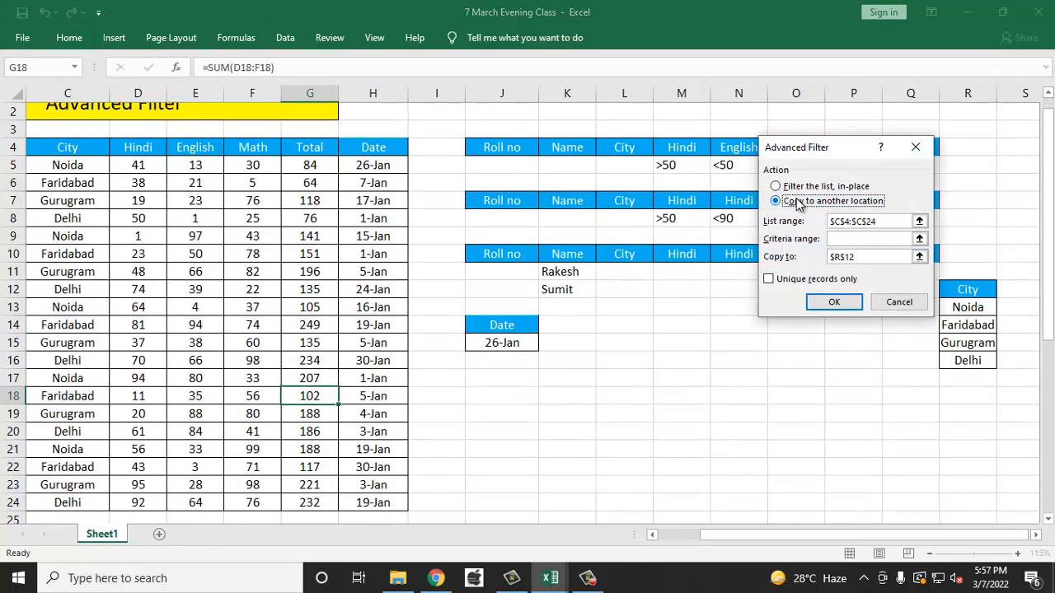
click(878, 239)
drag(506, 322, 509, 339)
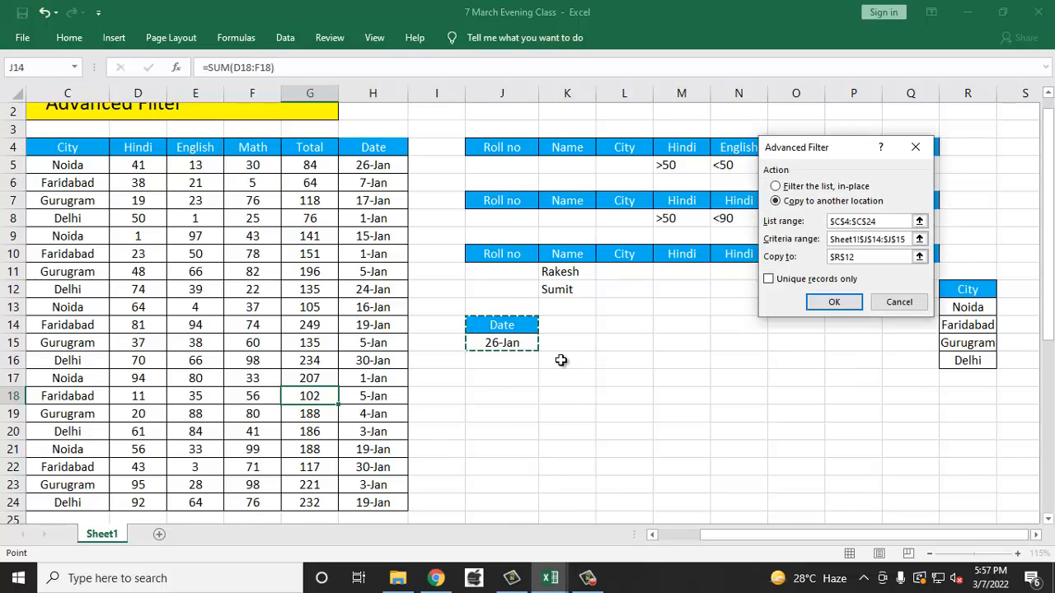
- Try to extract the filtered records to J18 while the list range covers only the City column C4:C24
click(839, 259)
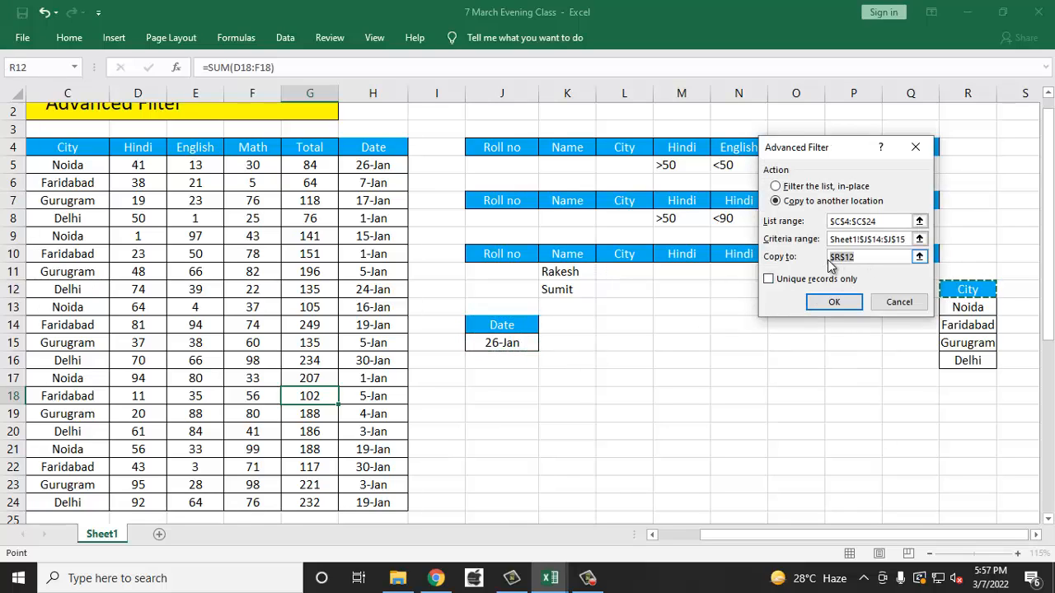
key(BackSpace)
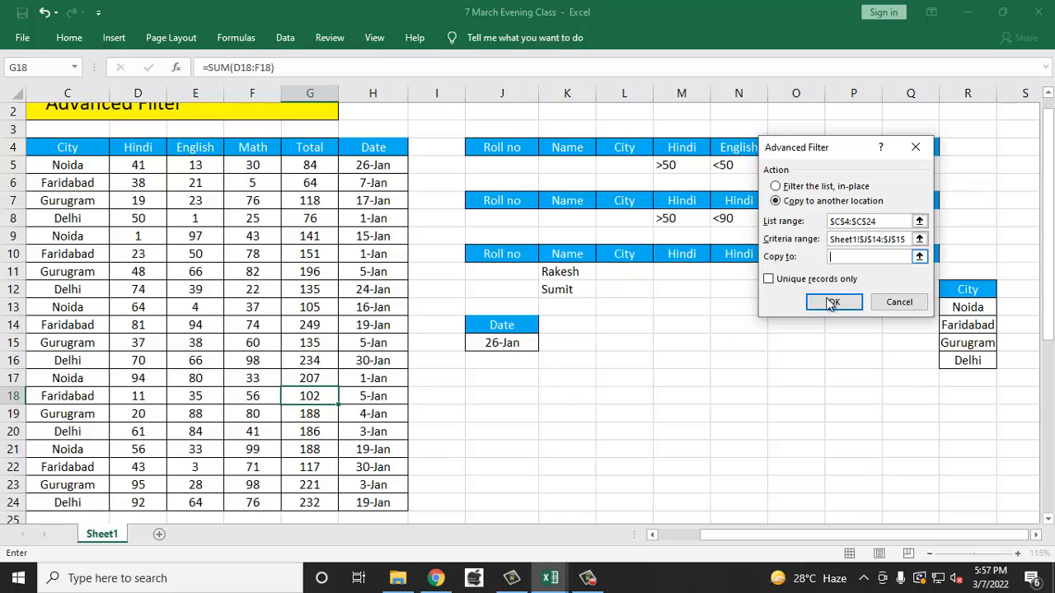
click(488, 399)
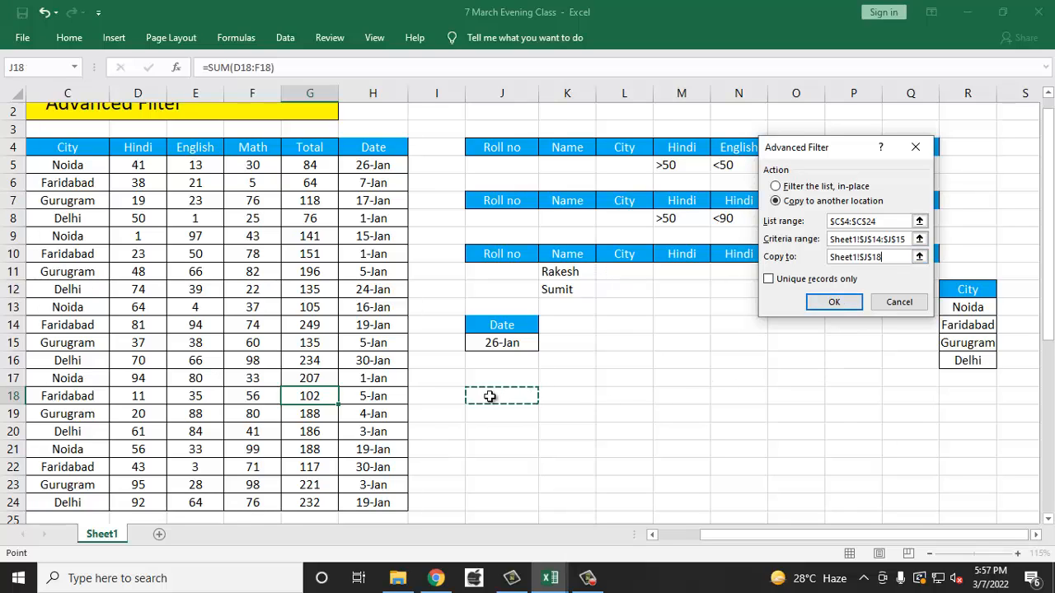
click(831, 301)
scroll(558, 447, down, 2)
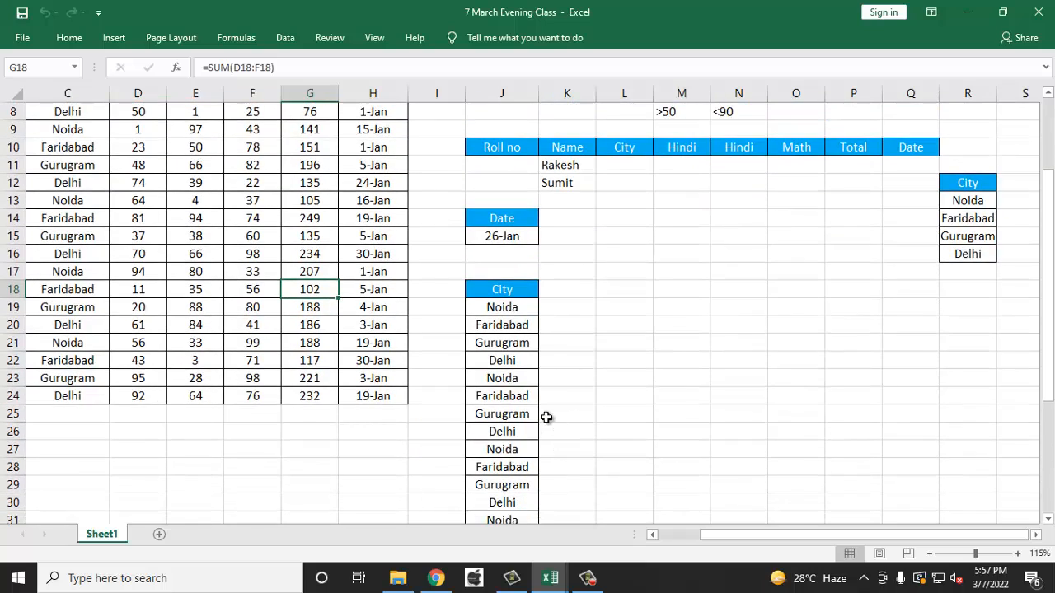
- Delete the extracted city list in J18:J38, shifting the cells left
drag(502, 289, 516, 487)
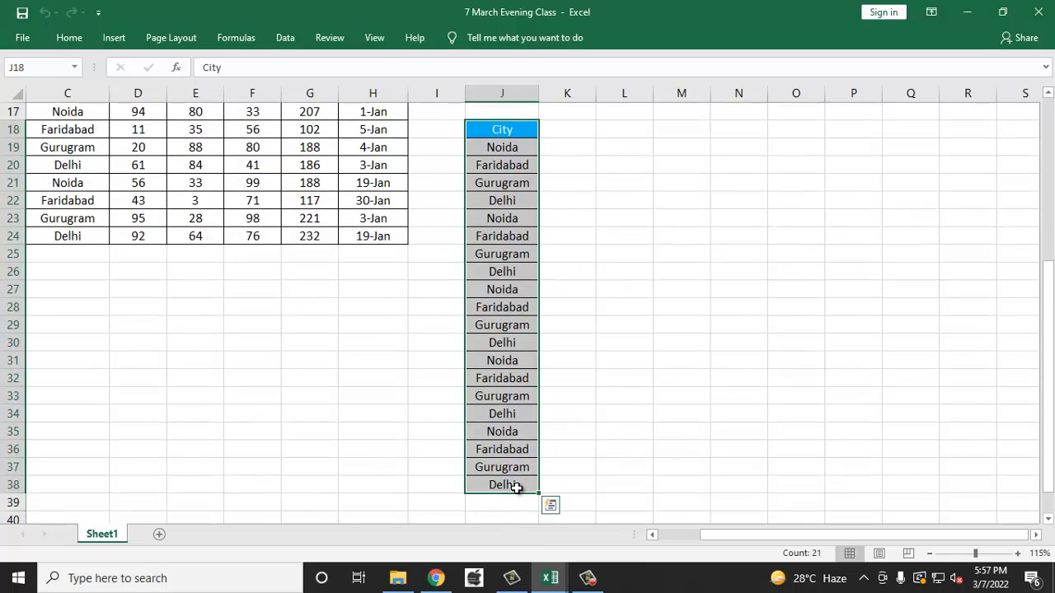
key(ctrl+minus)
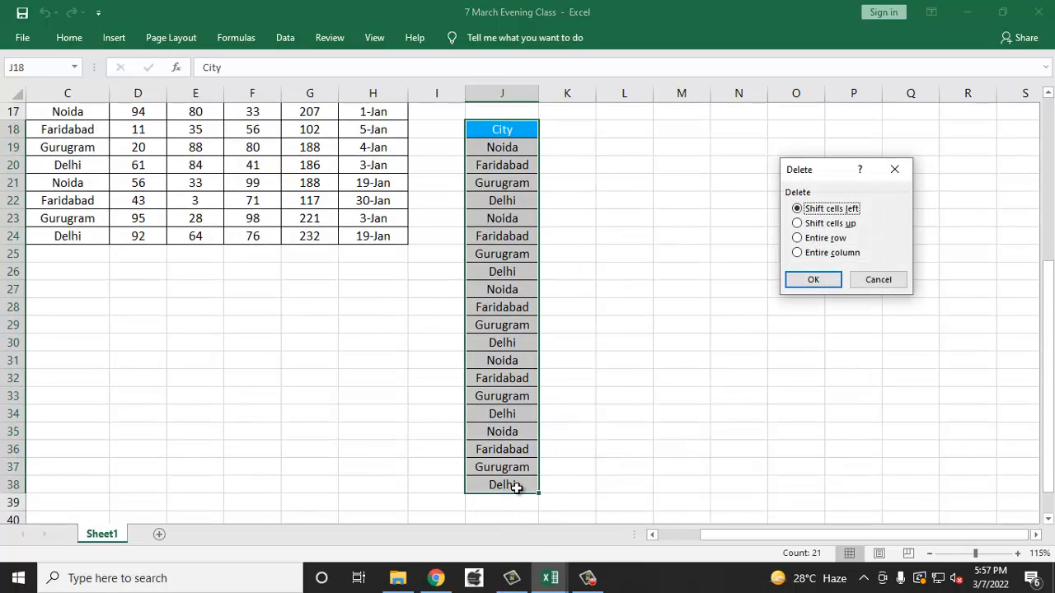
key(Return)
scroll(516, 490, up, 4)
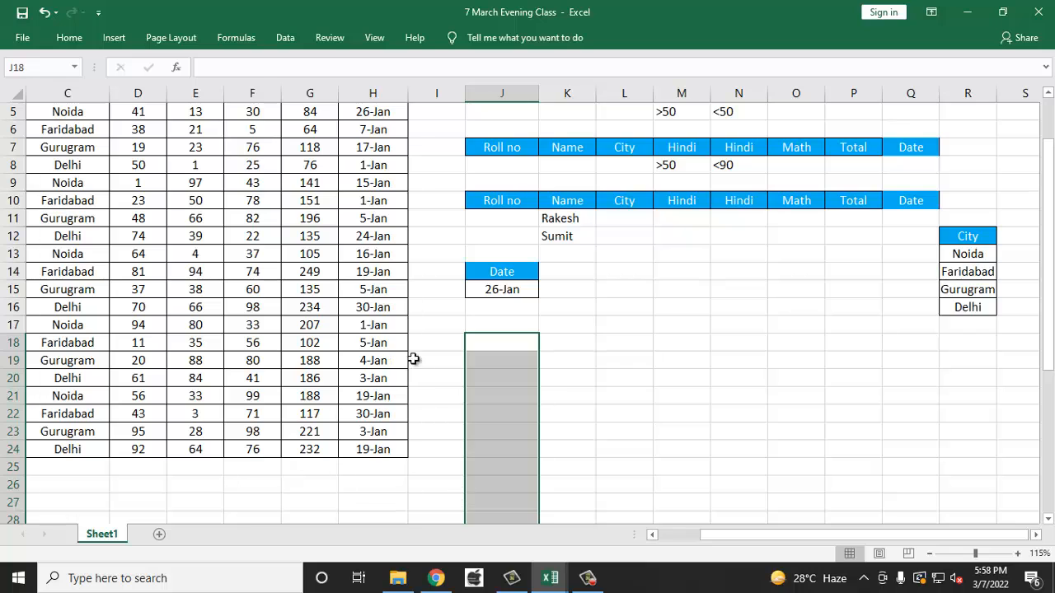
- Start the Advanced Filter again and replace its list range with the full student table A4:H24
click(330, 320)
key(alt+a)
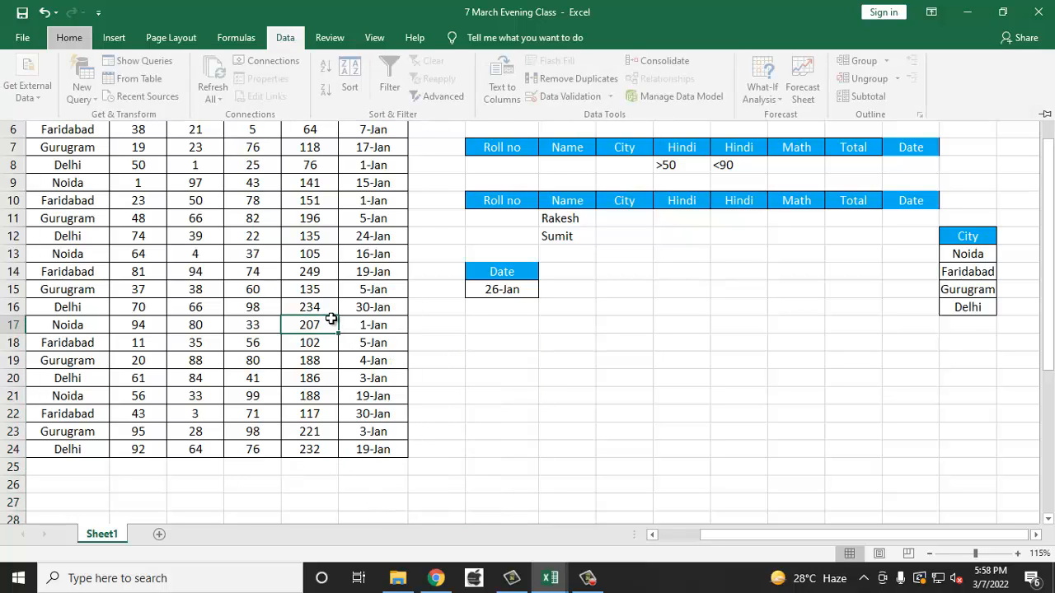
key(q)
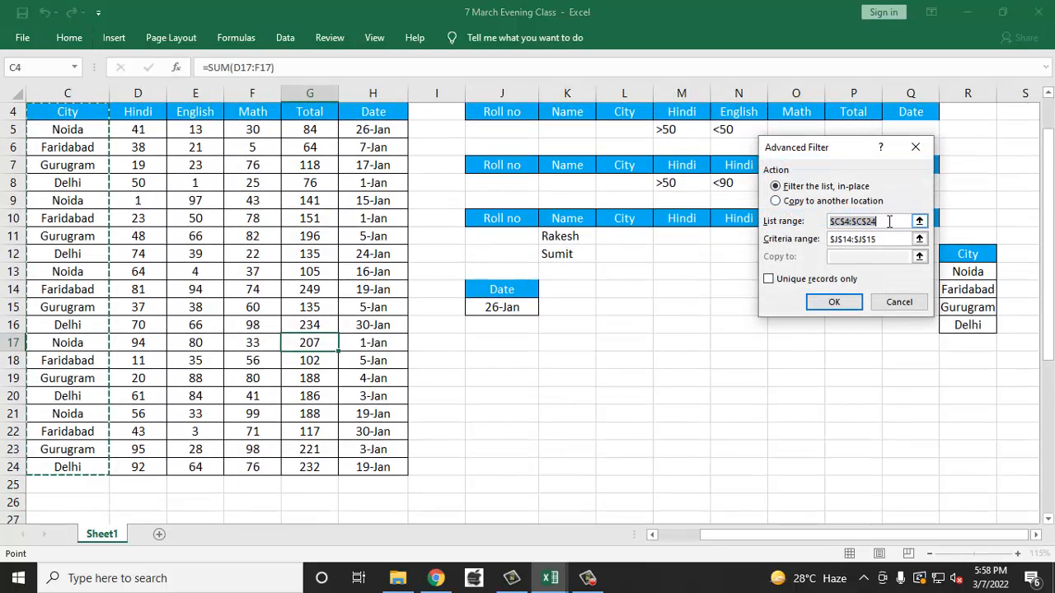
click(829, 225)
double_click(882, 224)
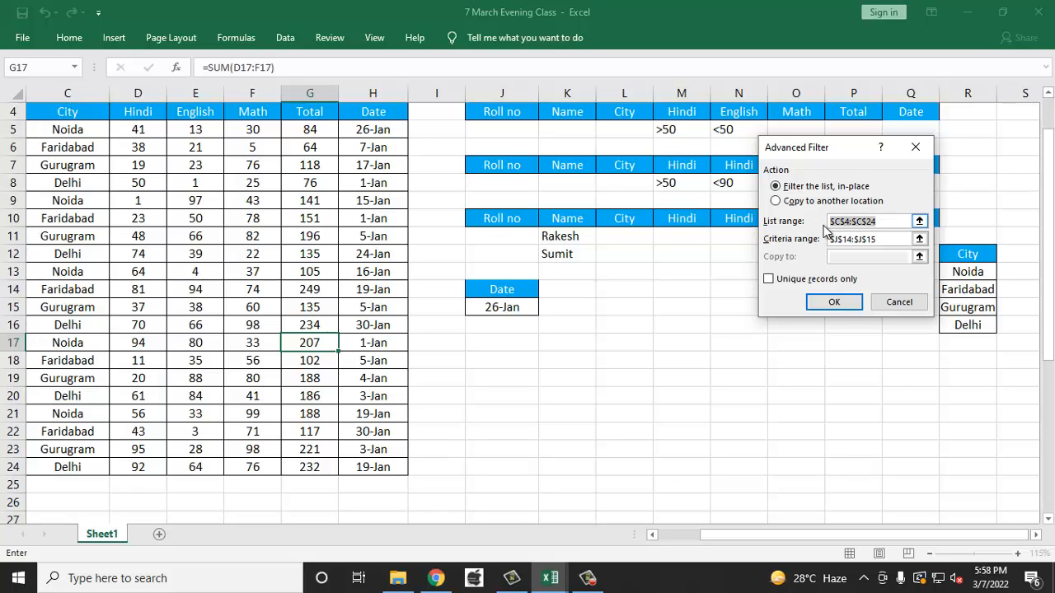
key(BackSpace)
scroll(66, 215, up, 1)
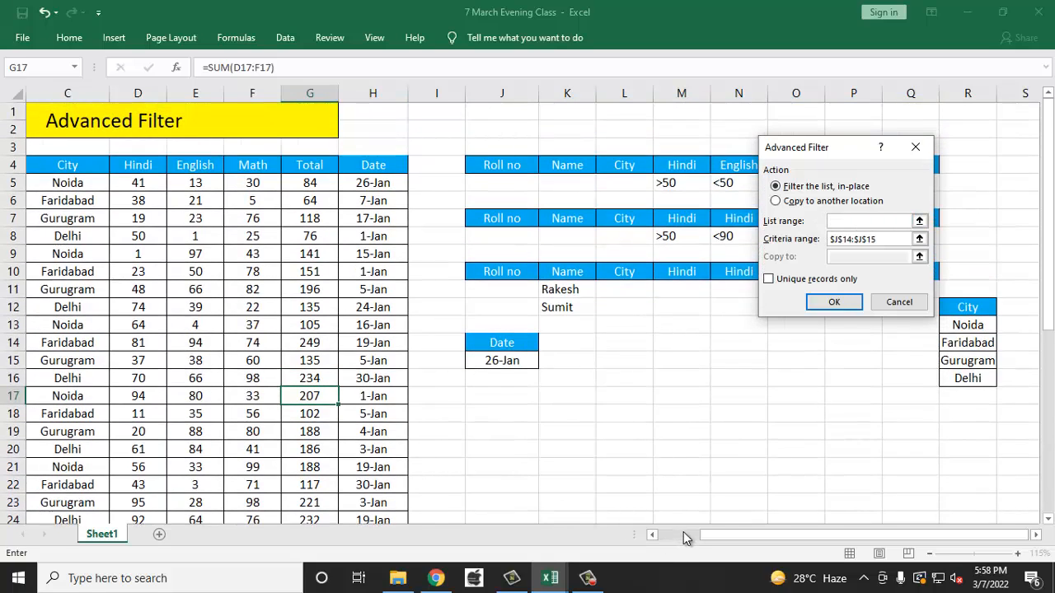
click(683, 534)
drag(74, 169, 506, 482)
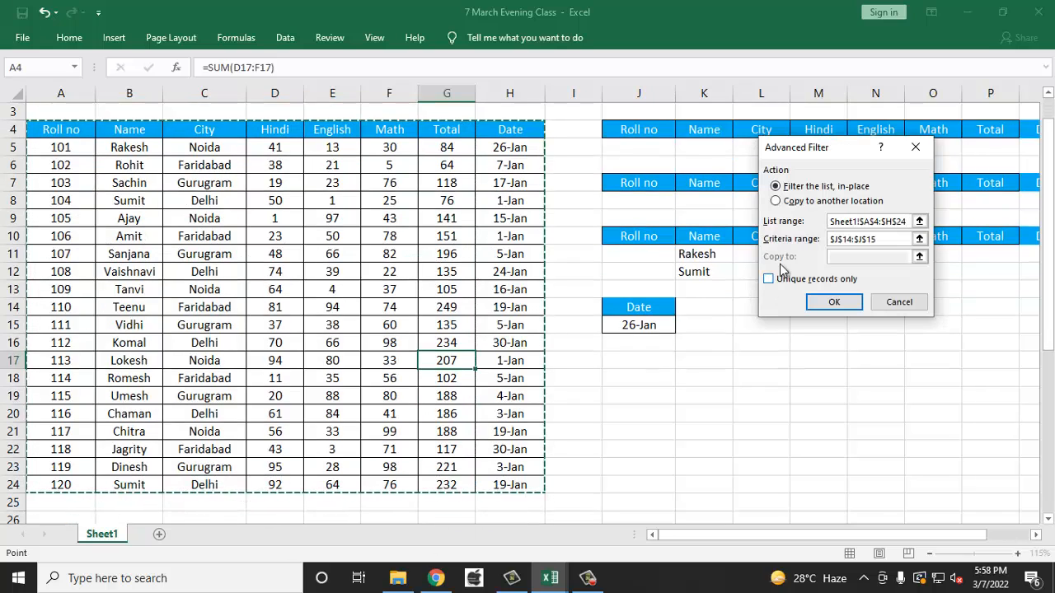
- Extract the records matching the date criteria J14:J15 to another location, starting at J18
click(797, 204)
click(867, 239)
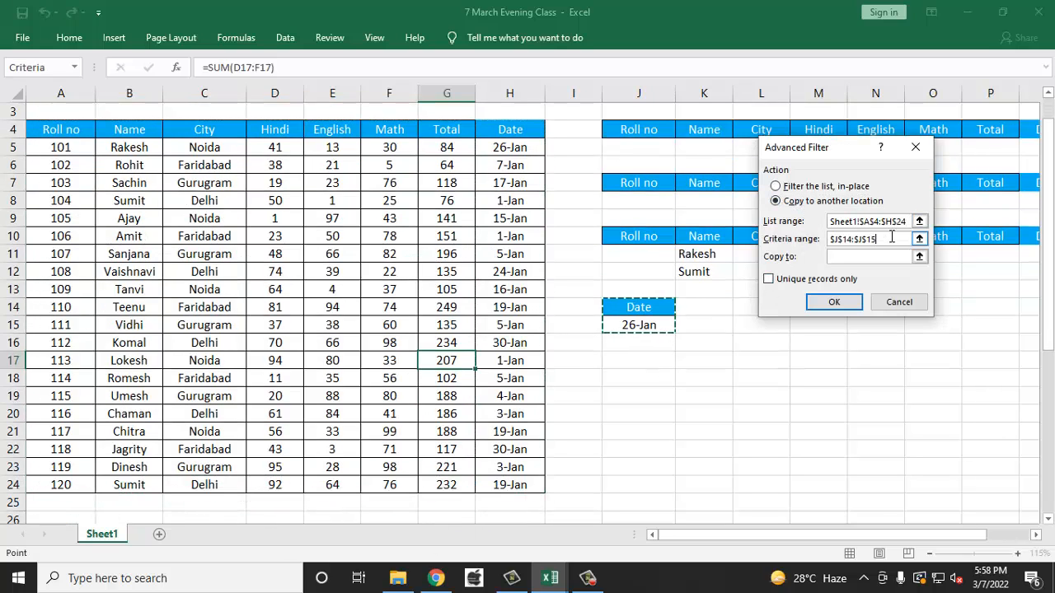
click(831, 261)
click(630, 377)
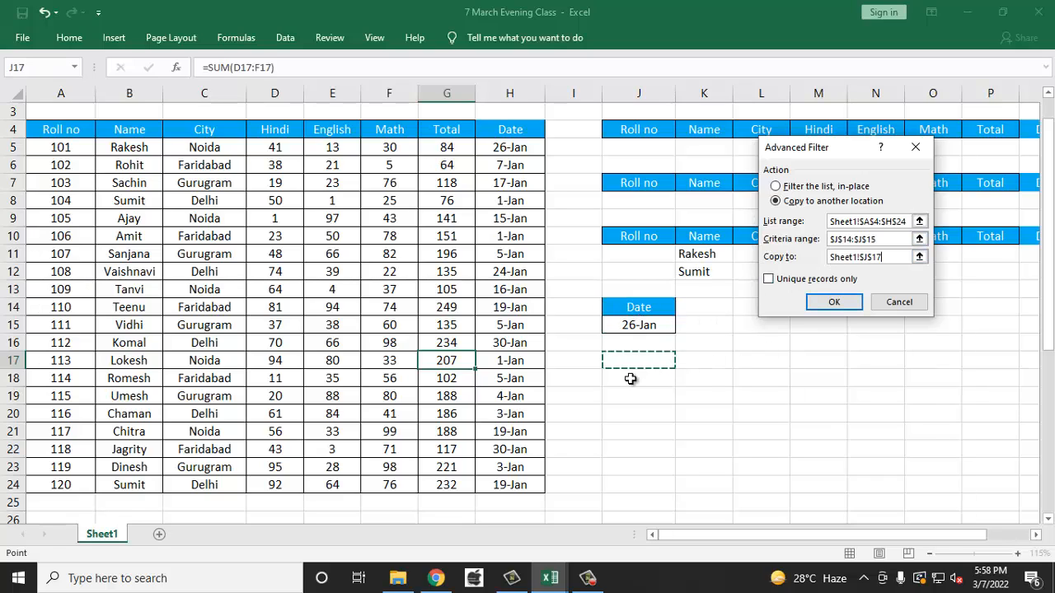
click(832, 302)
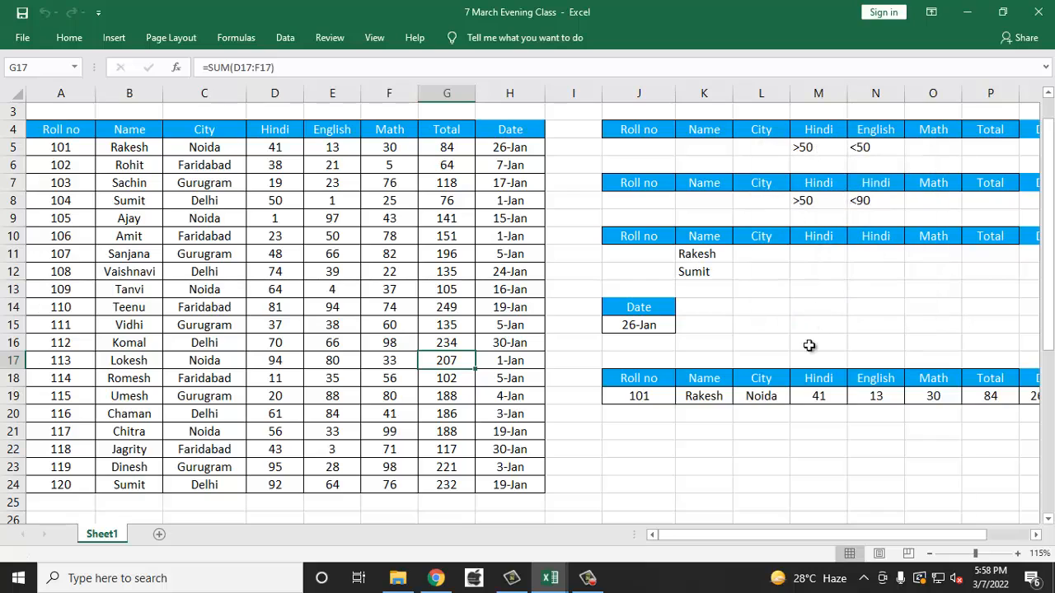
- Check the Date value of the extracted record in Q19
click(785, 429)
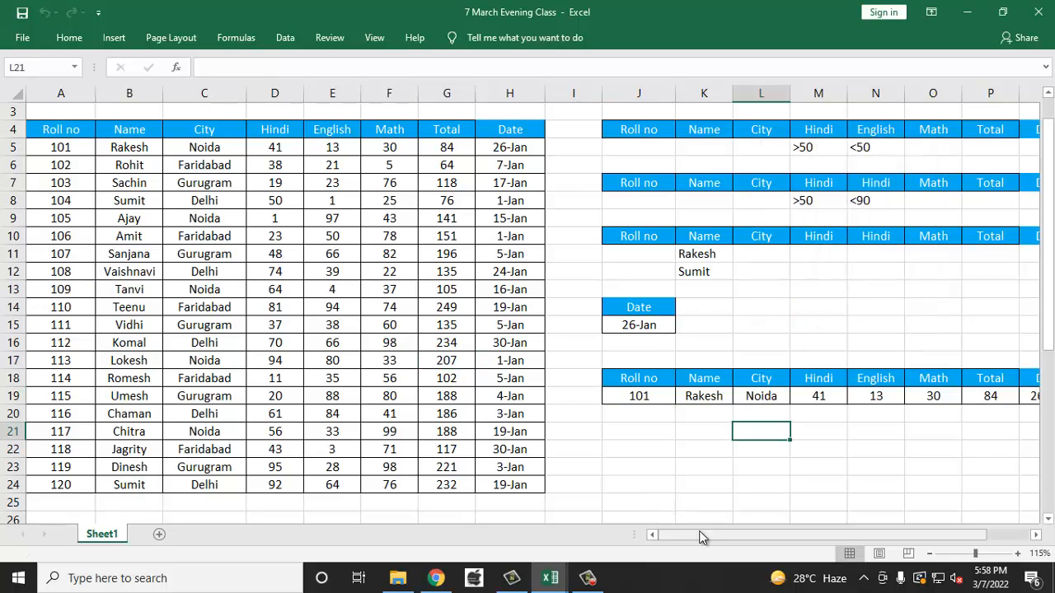
drag(684, 534, 793, 538)
click(890, 395)
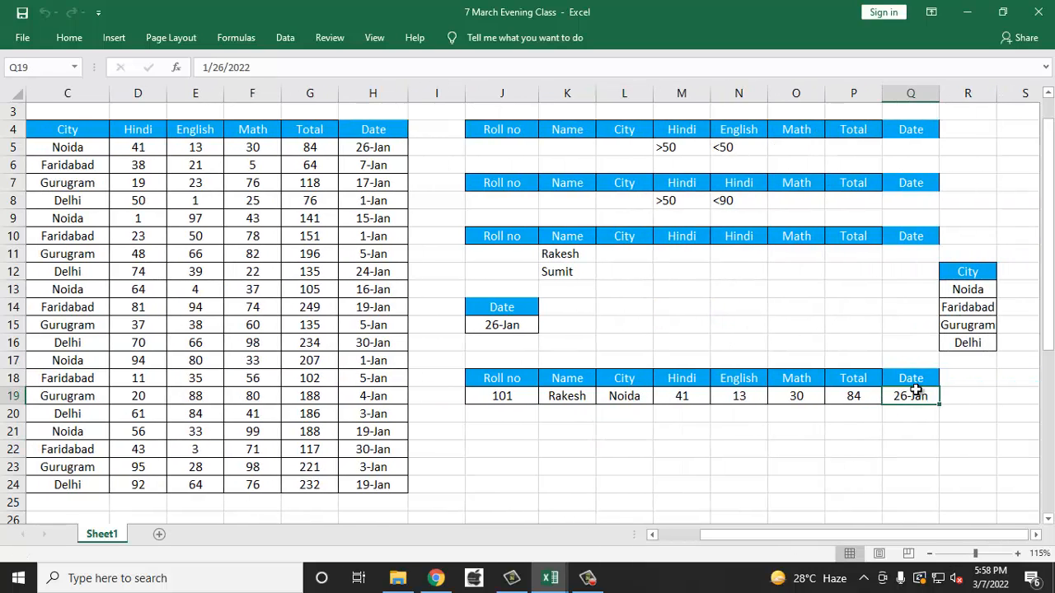
click(506, 342)
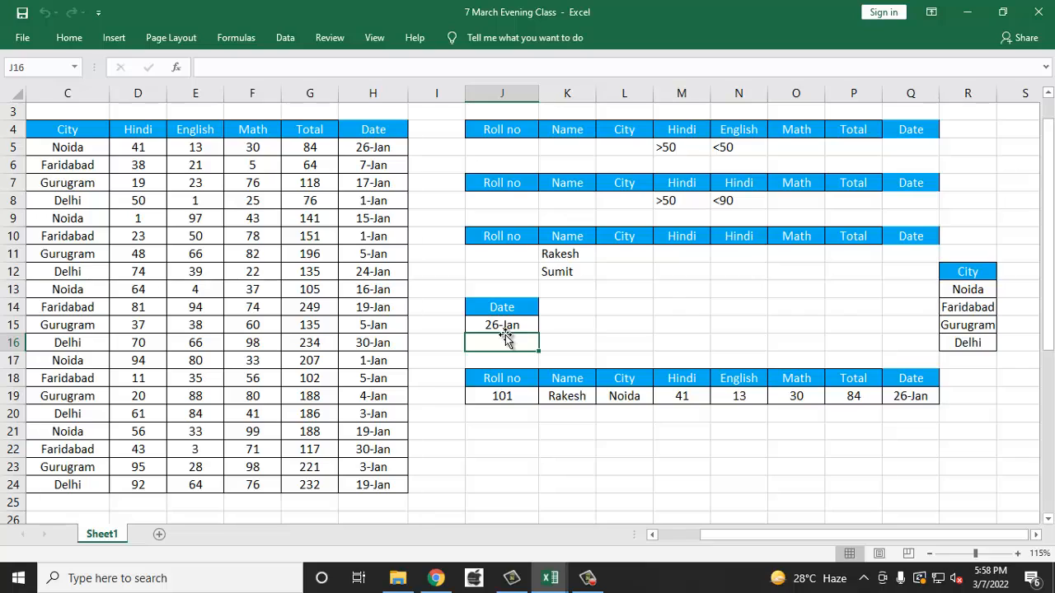
drag(556, 307, 555, 321)
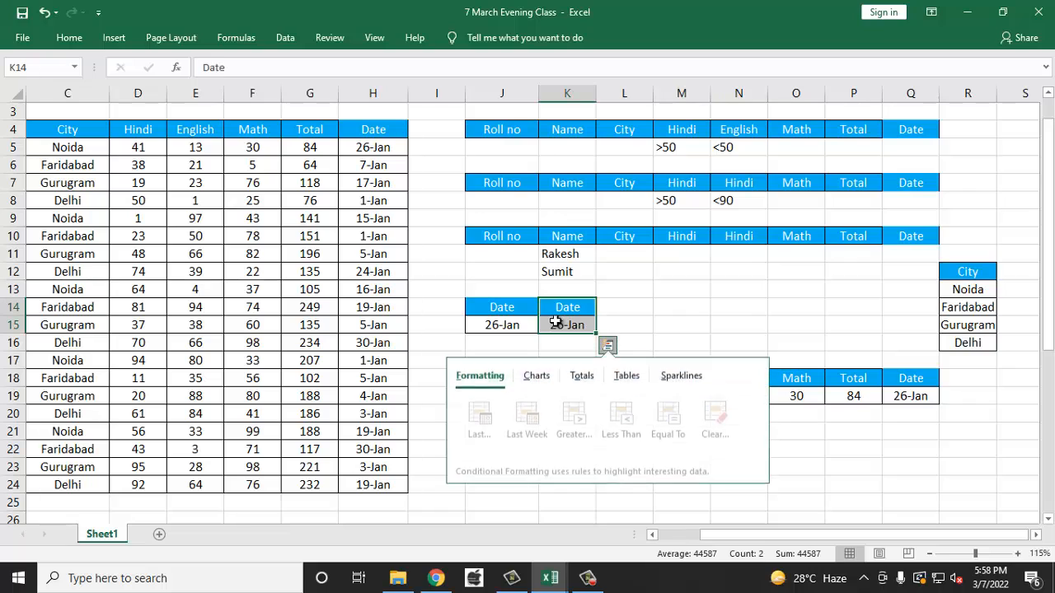
double_click(489, 325)
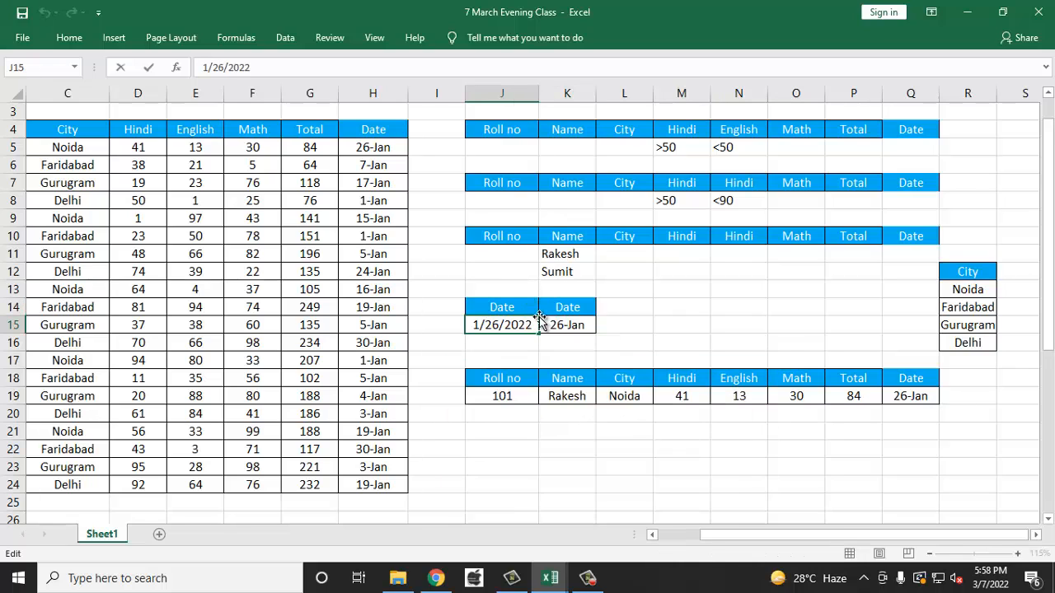
drag(565, 309, 587, 326)
key(ctrl+z)
key(ctrl+z)
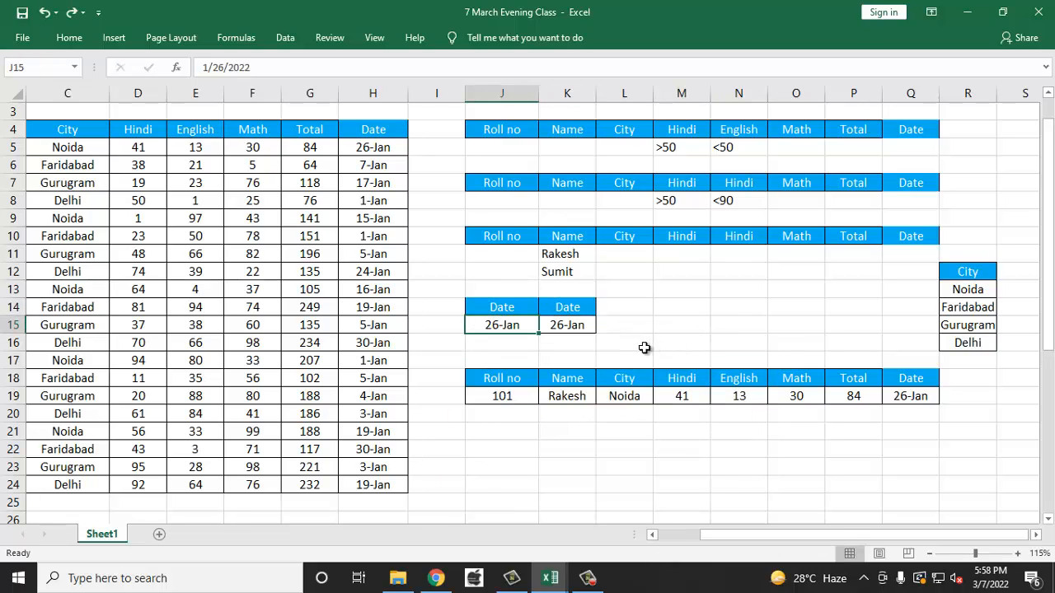
- Change the date criterion in J15 to >1/10/2022
double_click(488, 325)
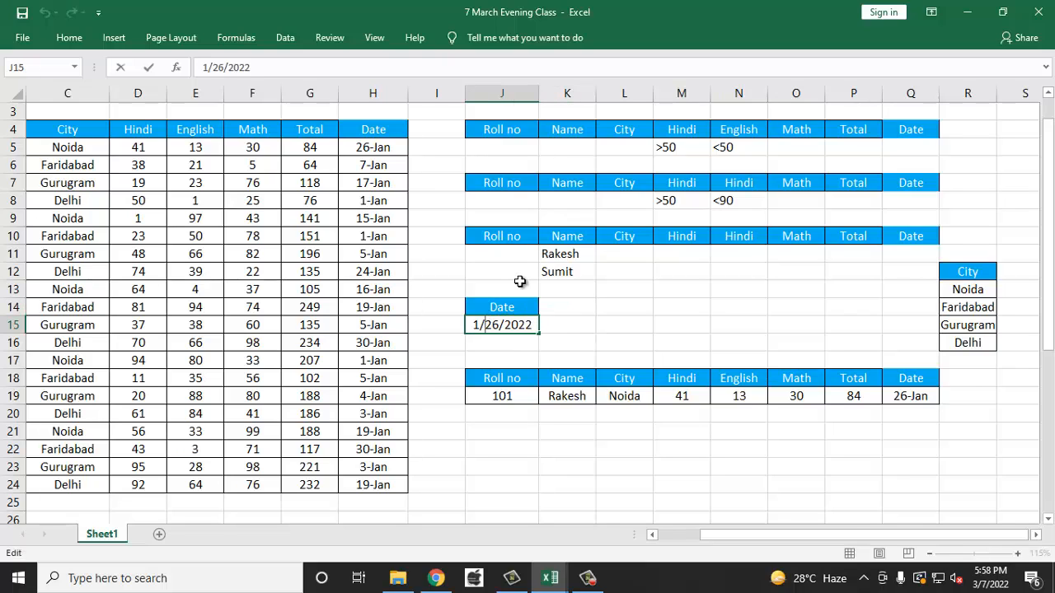
key(Delete)
key(Delete)
text(10)
key(Home)
text(>)
key(Return)
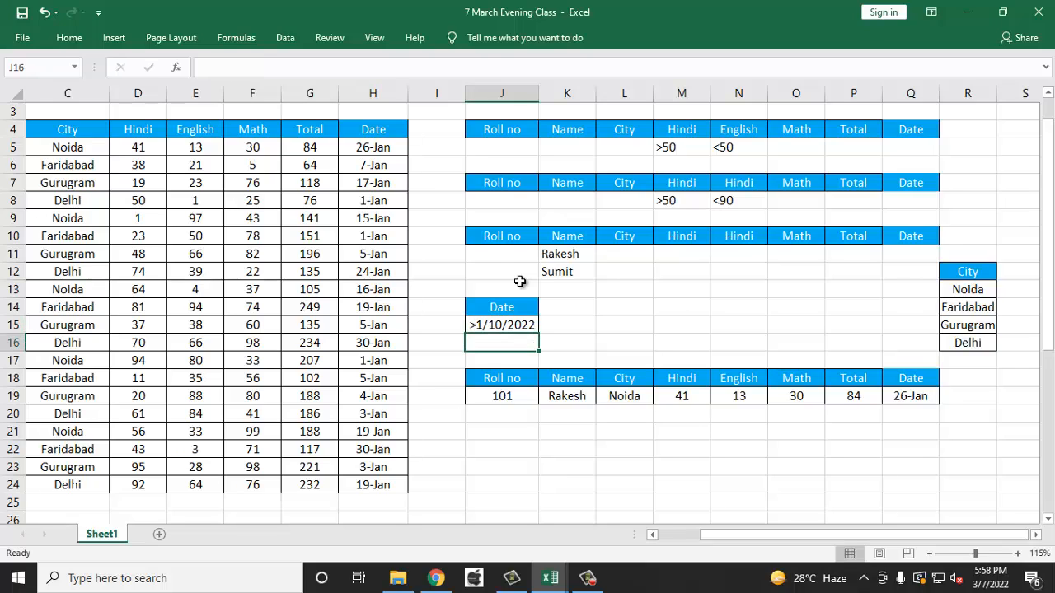
- Start an Advanced Filter on the student table that copies to another location, with the date block J14:J15 as criteria range
click(504, 433)
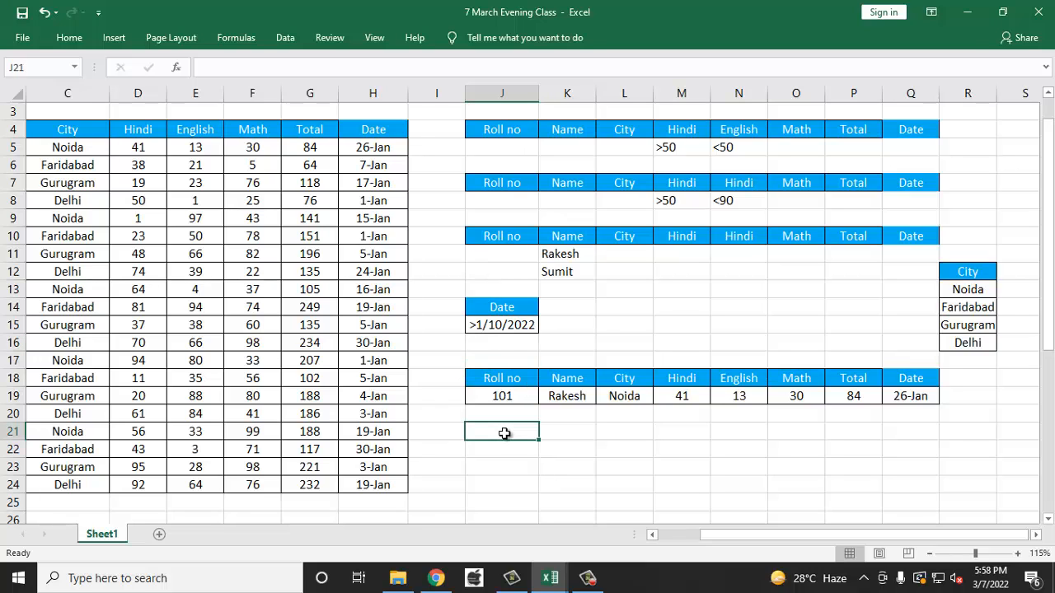
click(306, 341)
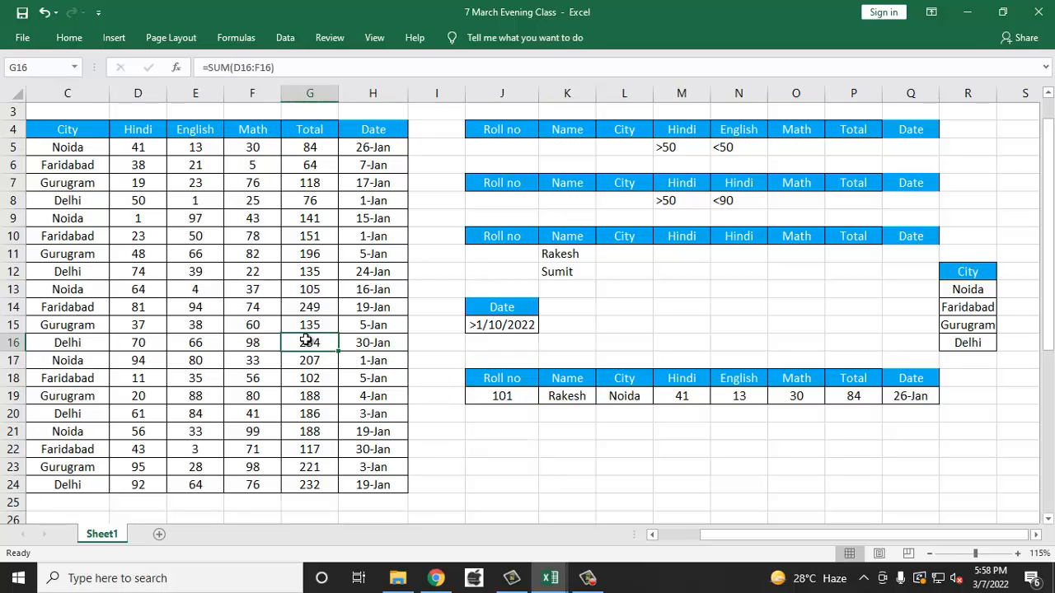
key(alt+a)
key(q)
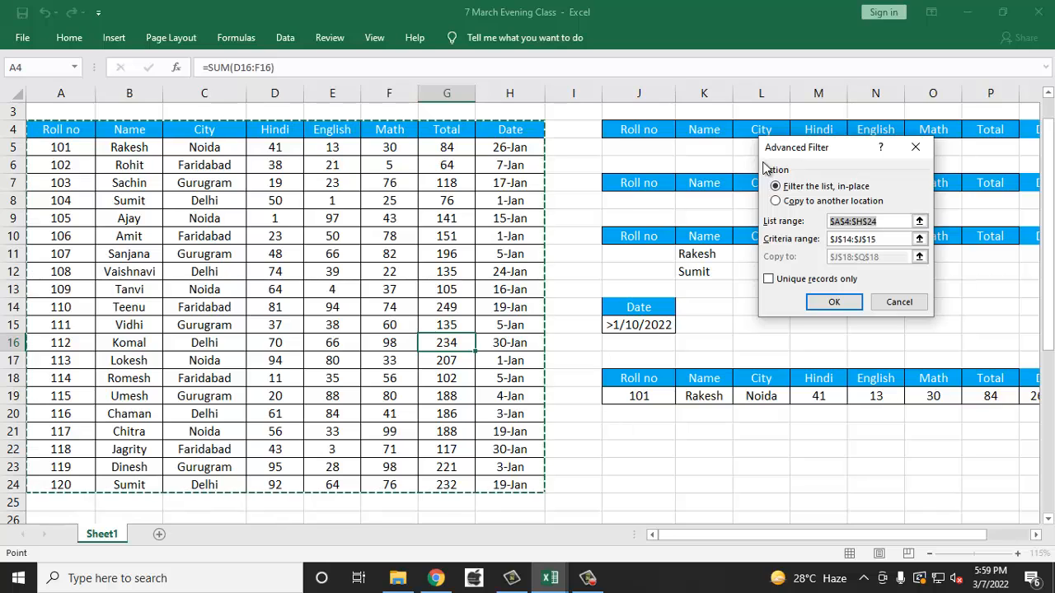
drag(794, 155, 520, 166)
click(502, 211)
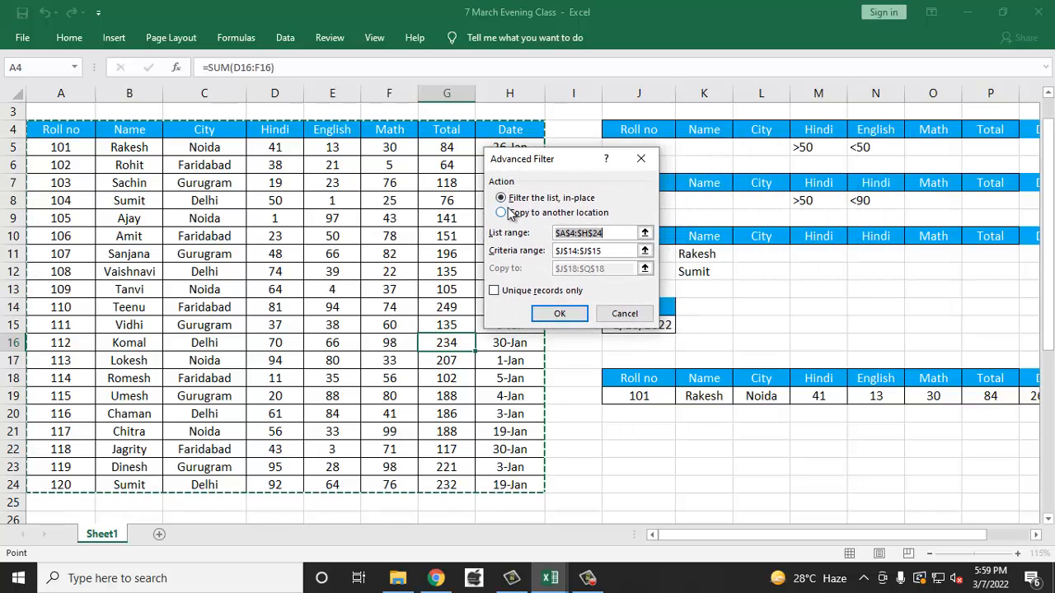
click(577, 232)
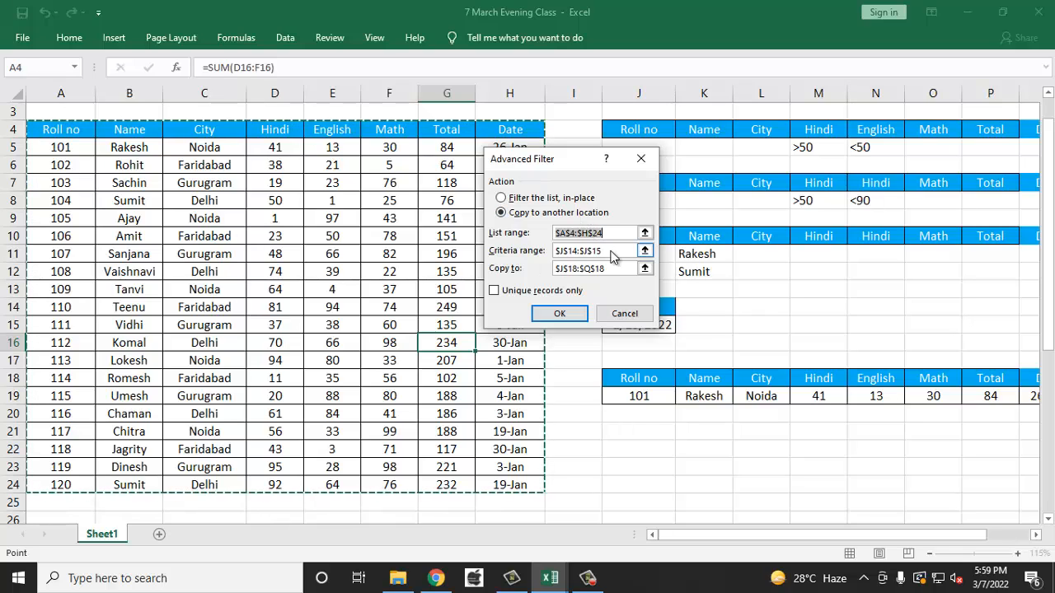
click(609, 251)
drag(576, 166, 402, 138)
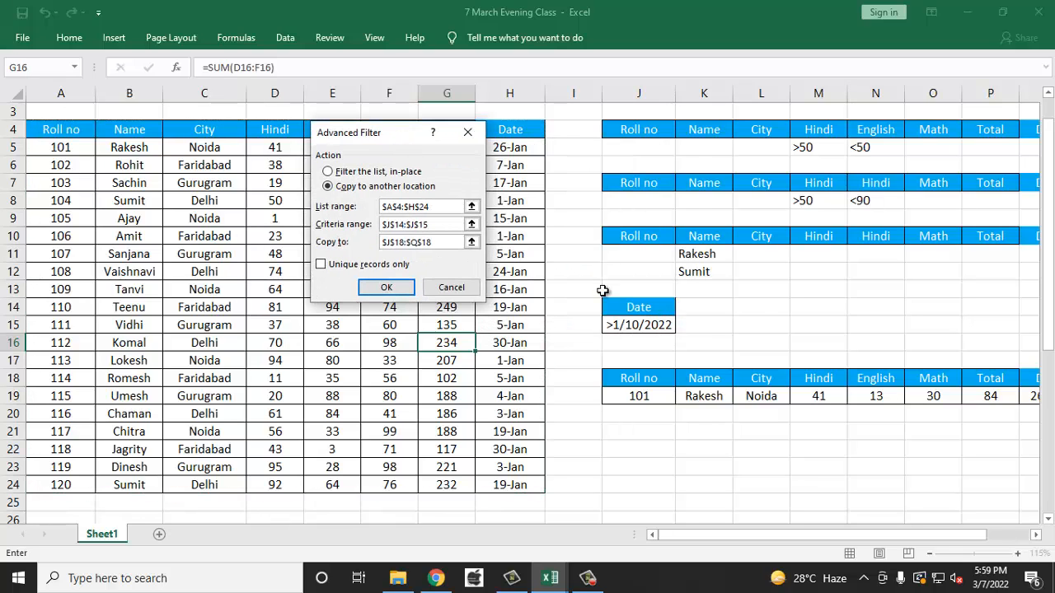
drag(436, 224, 346, 231)
drag(611, 305, 622, 321)
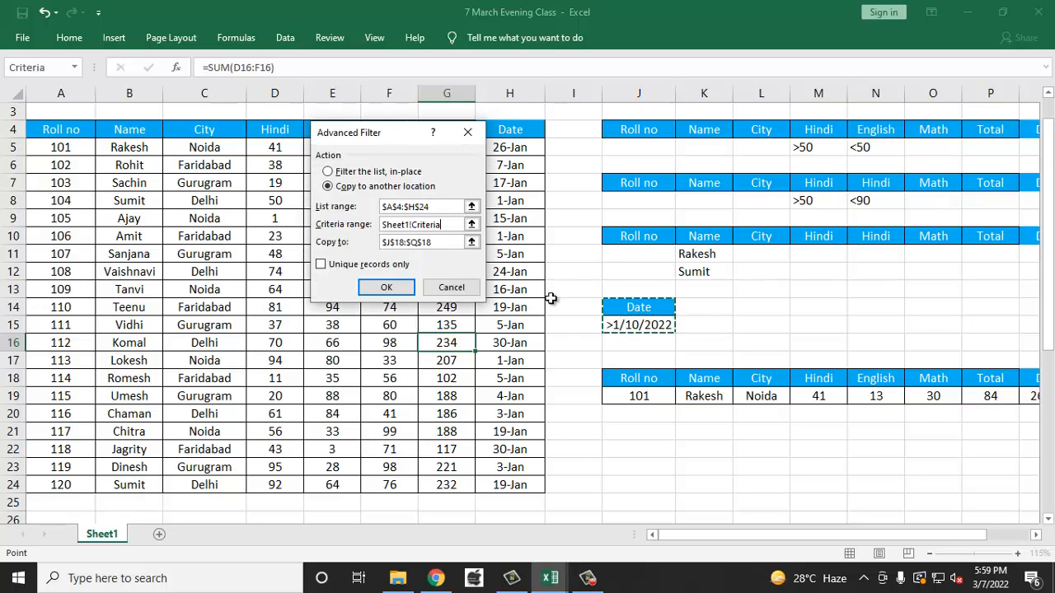
- Replace the copy destination with J21 and run the filter
click(447, 242)
drag(445, 242, 362, 244)
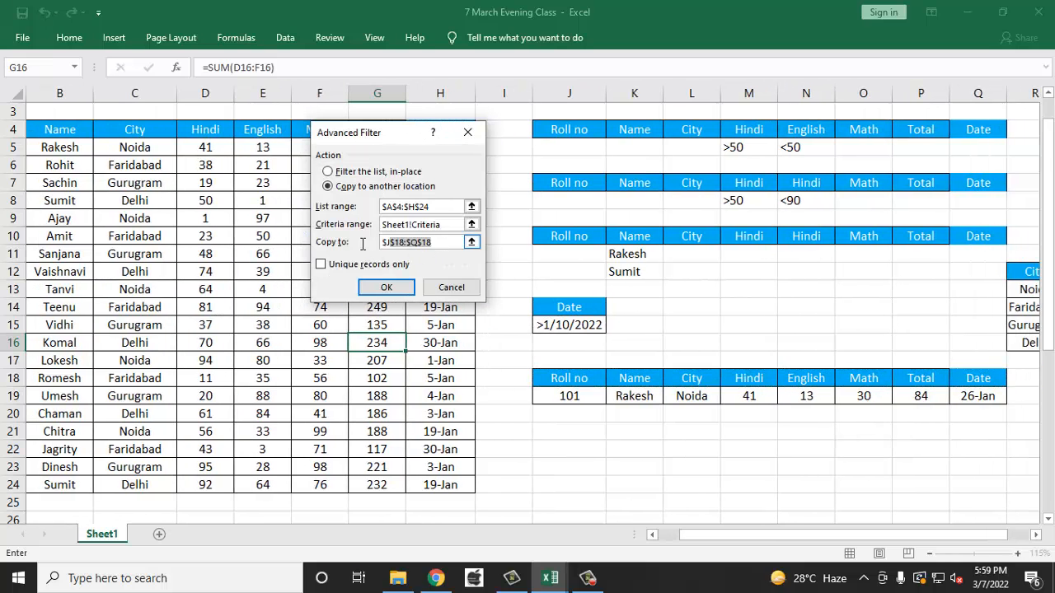
key(BackSpace)
click(552, 434)
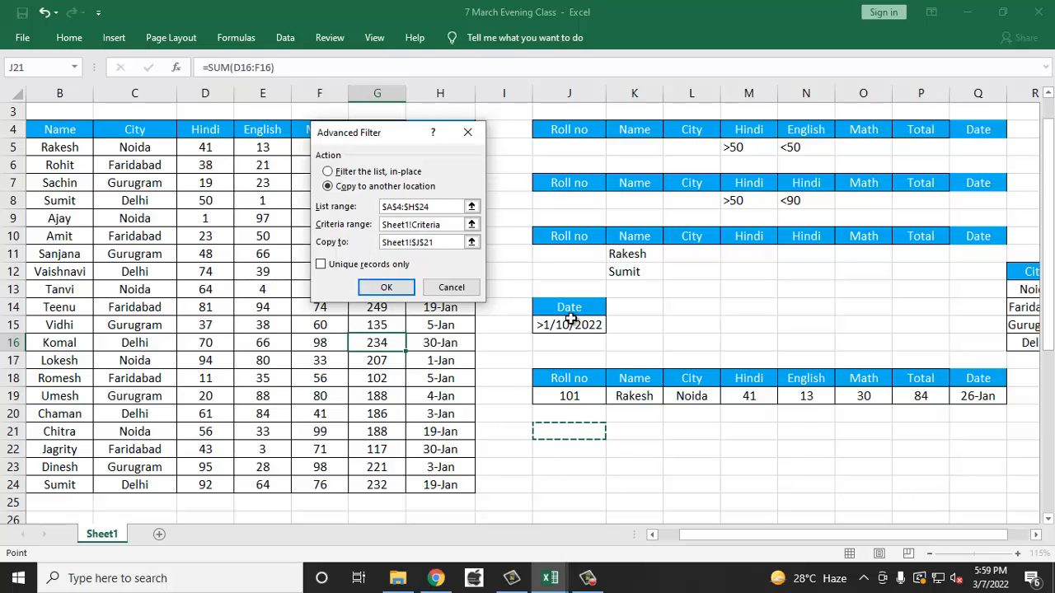
drag(412, 137, 665, 109)
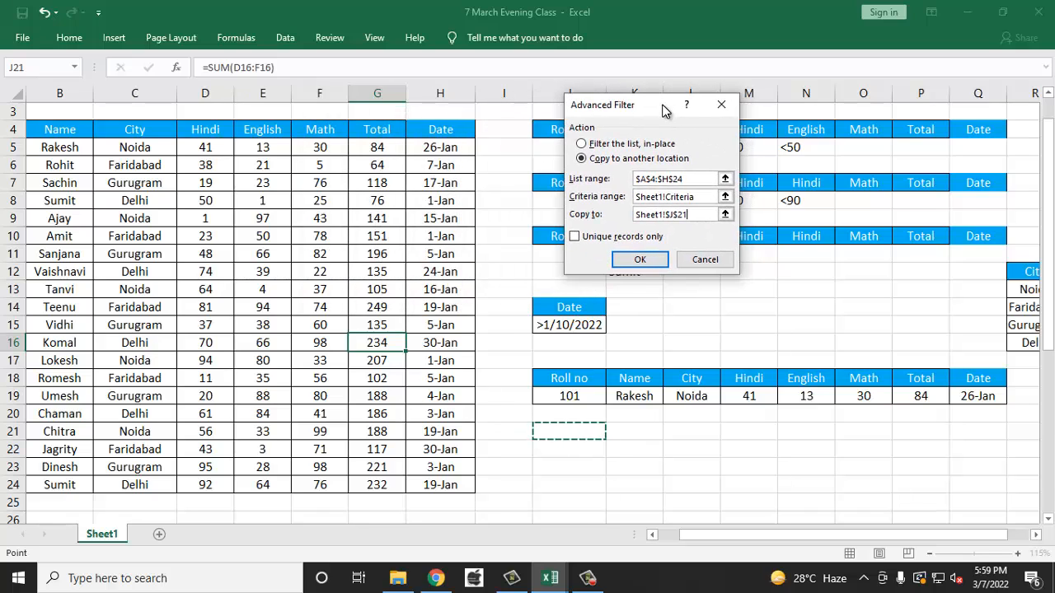
click(639, 258)
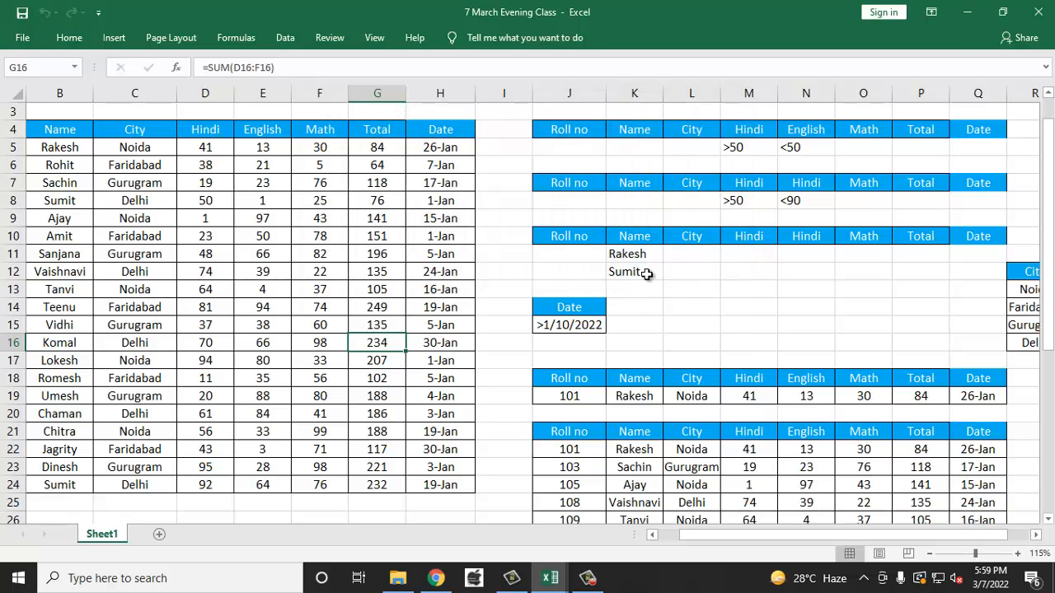
- Compare the extracted records and their dates in J21:Q31 with the student table and the criterion in J15
scroll(672, 362, down, 3)
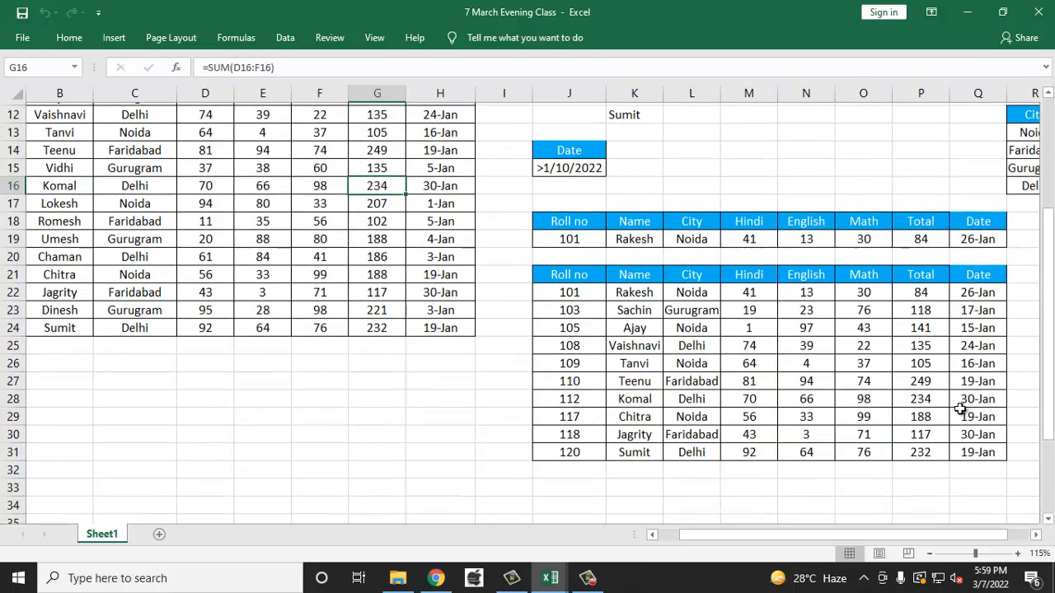
drag(987, 289, 984, 455)
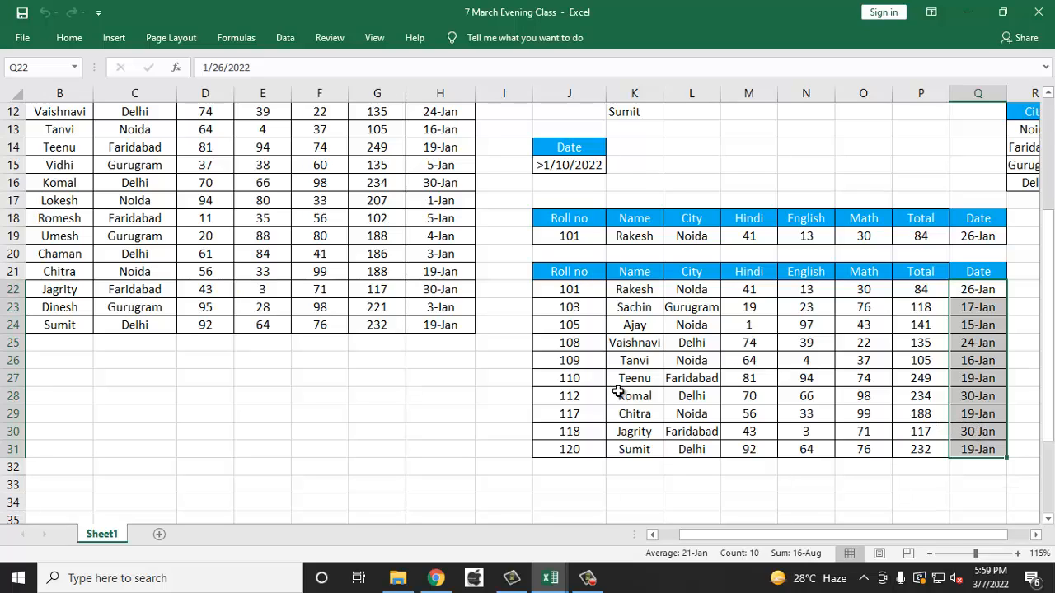
drag(551, 274, 977, 452)
scroll(719, 457, up, 3)
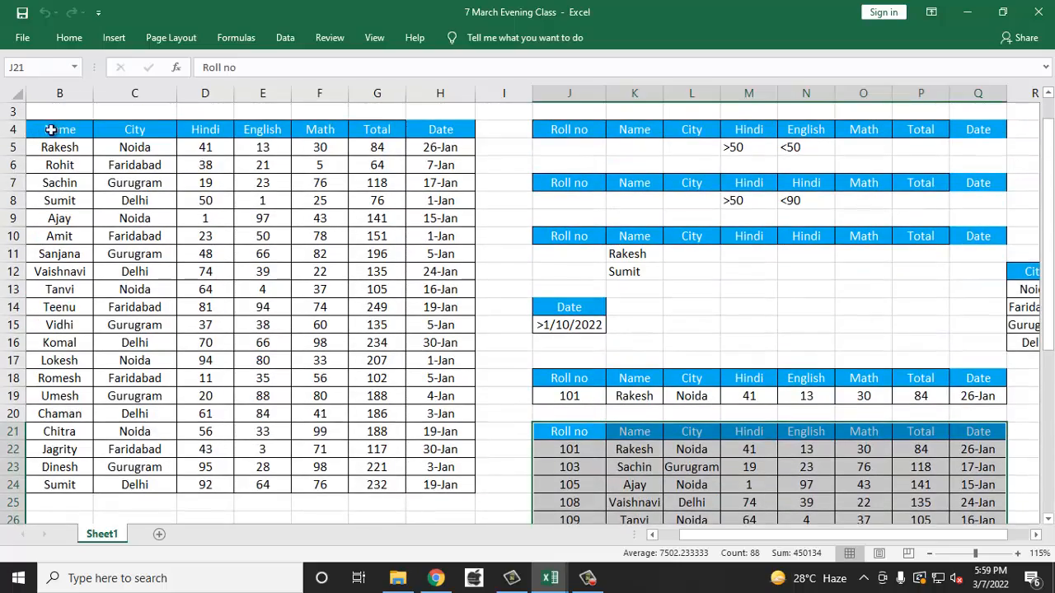
drag(50, 129, 377, 467)
scroll(547, 463, down, 1)
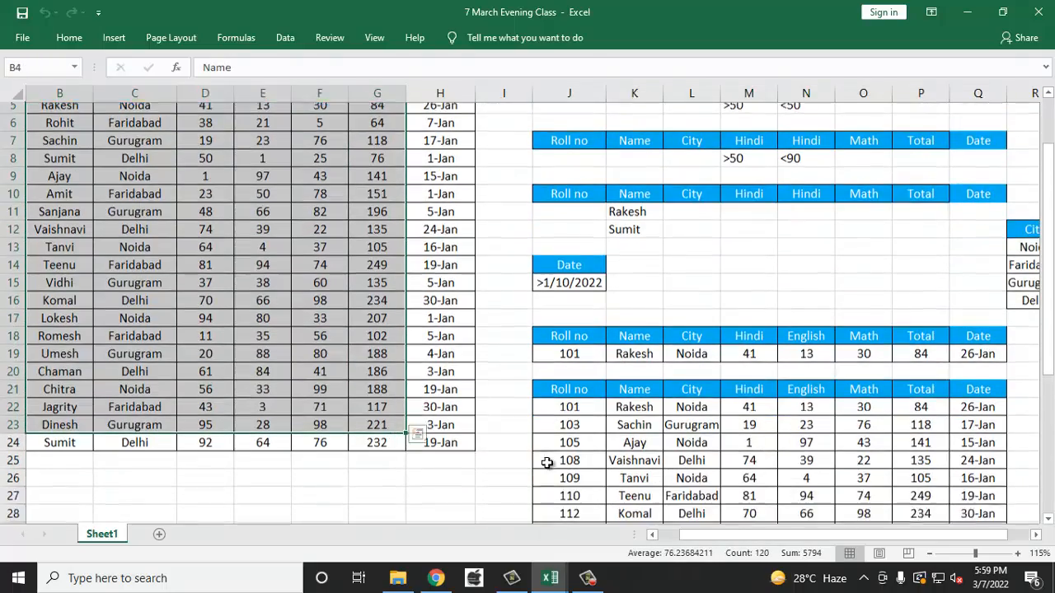
scroll(546, 462, down, 1)
scroll(499, 350, up, 2)
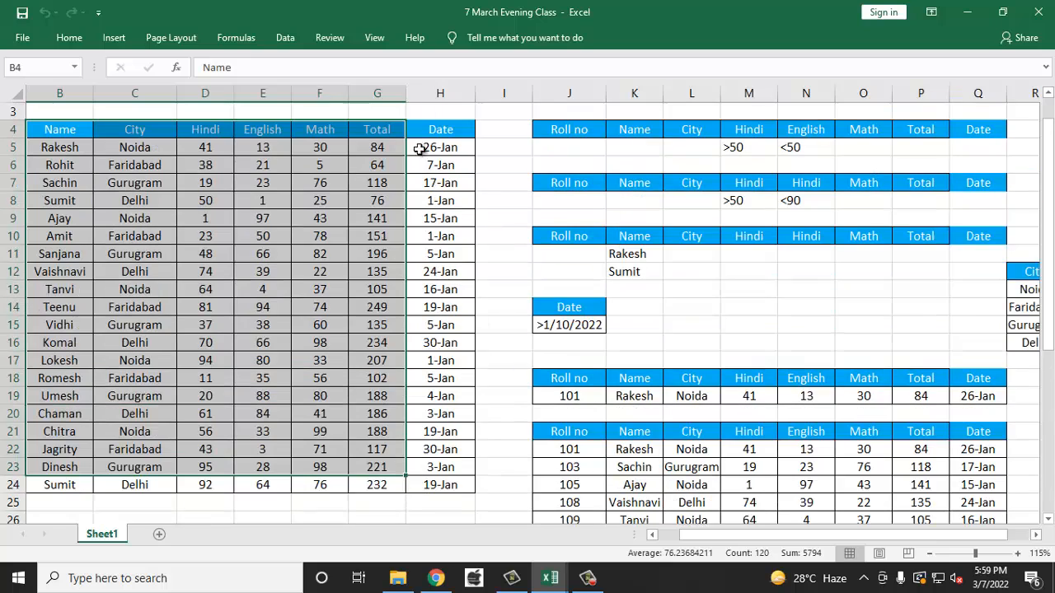
scroll(574, 304, down, 1)
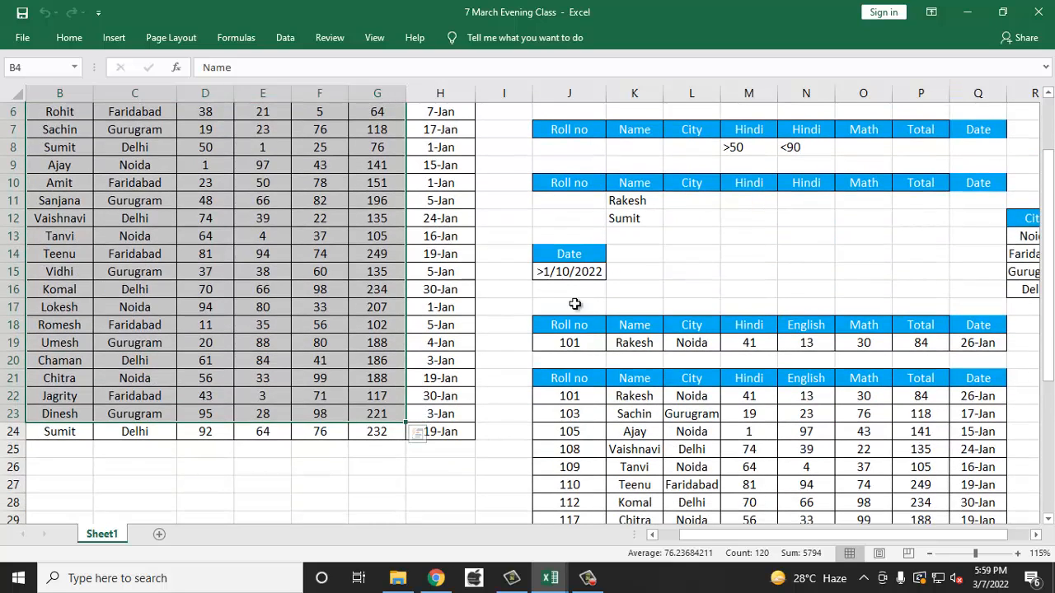
click(559, 273)
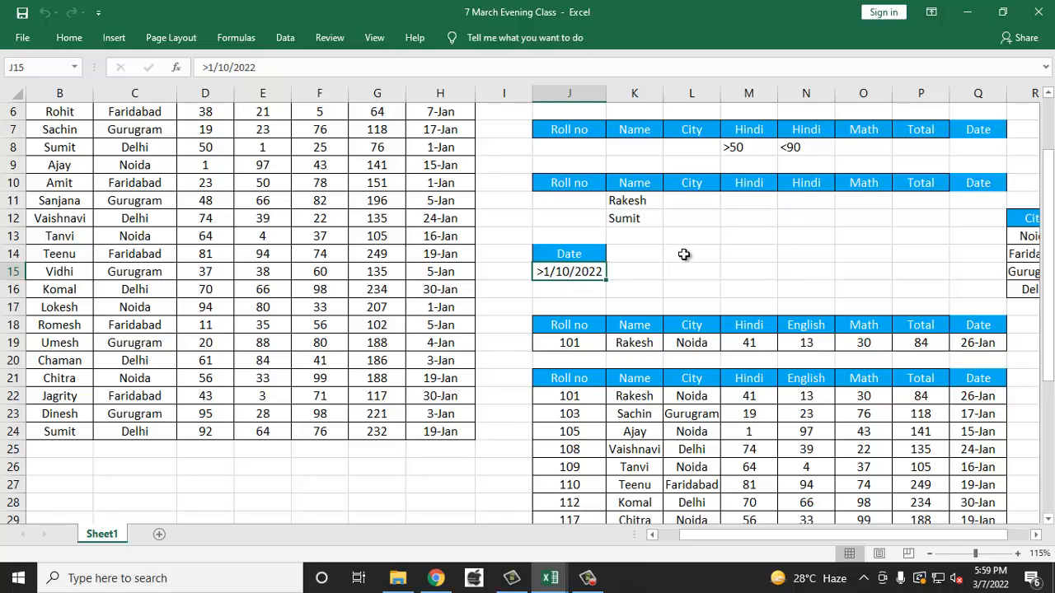
- Copy the date criteria block J14:J15 to L14:L15 and widen column L to fit
drag(569, 254, 577, 269)
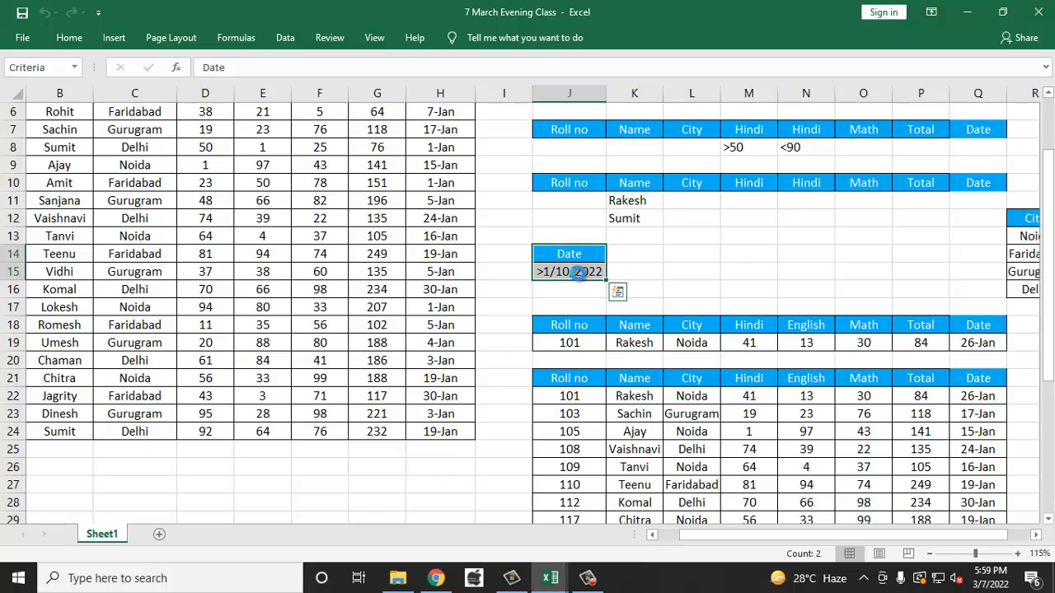
key(ctrl+c)
click(696, 248)
key(ctrl+v)
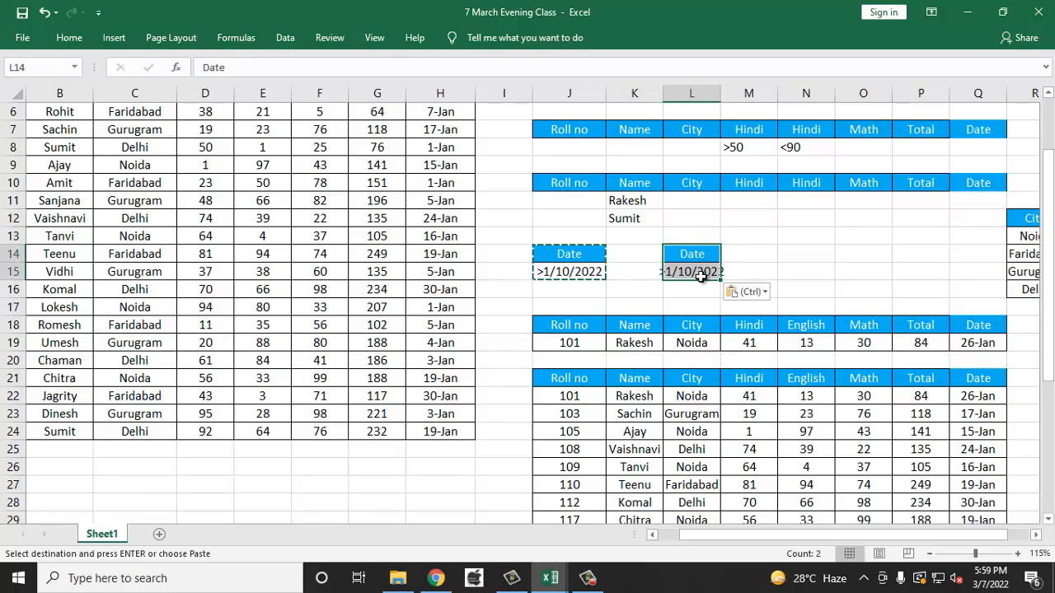
key(Escape)
drag(716, 99, 736, 97)
- Replace the copied criterion in L15 with >10 Jan
click(699, 272)
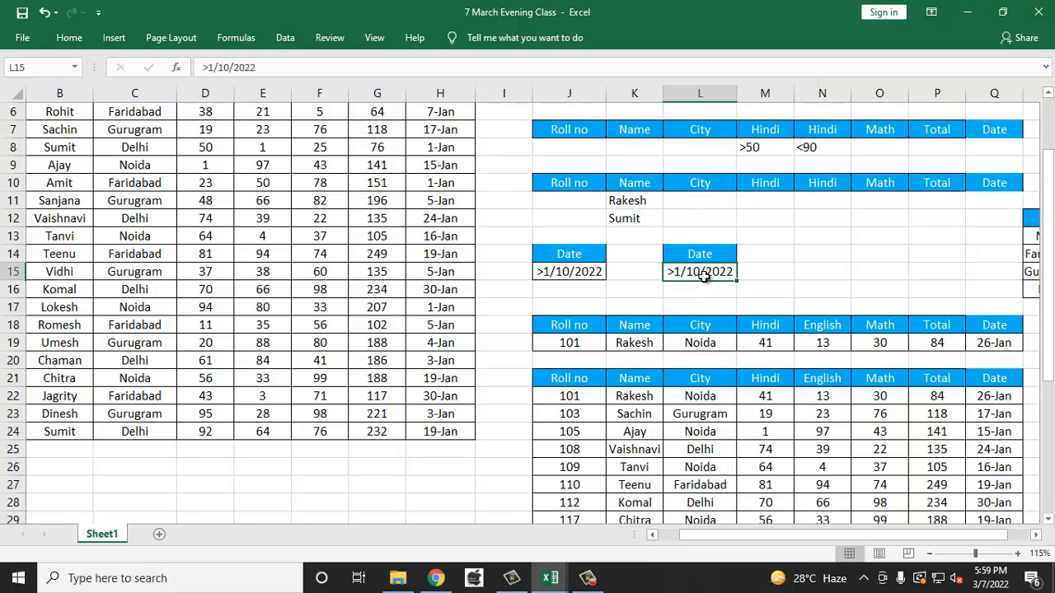
key(Delete)
text(>)
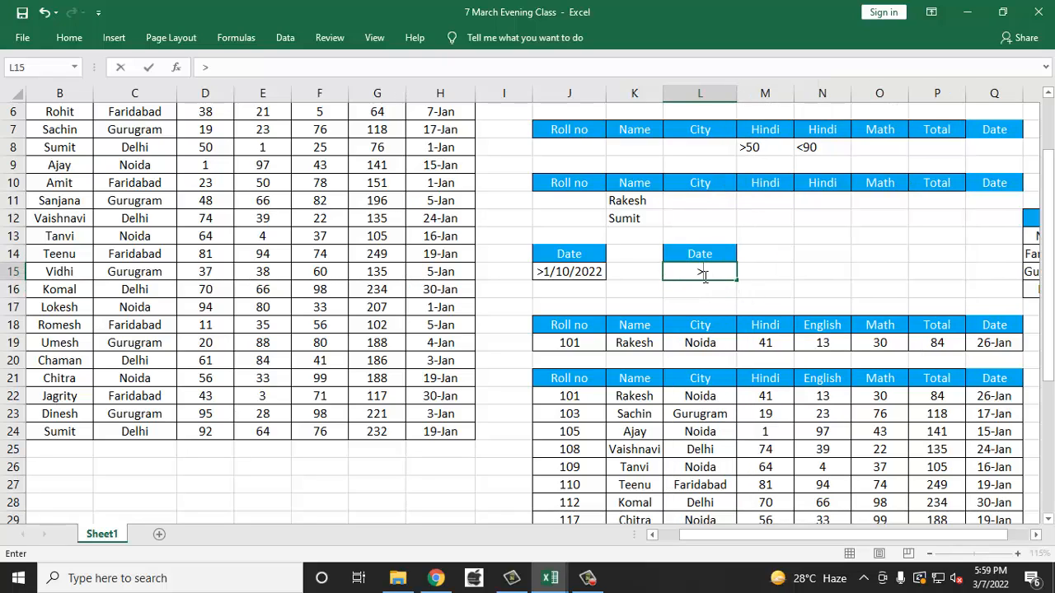
text(10 Jan)
key(Return)
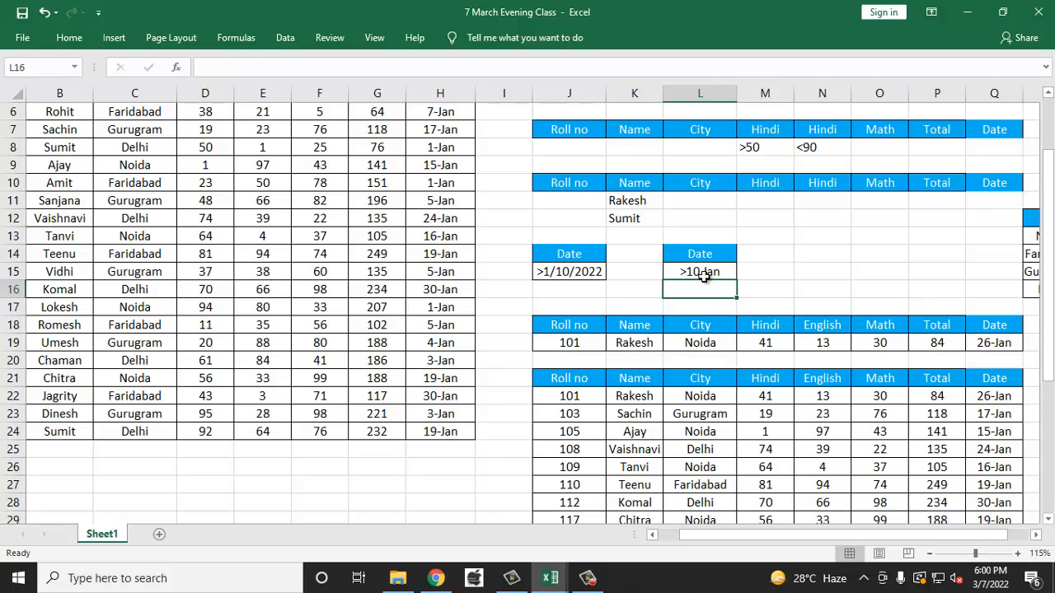
- Delete the extracted records in J21:Q31
scroll(665, 317, down, 2)
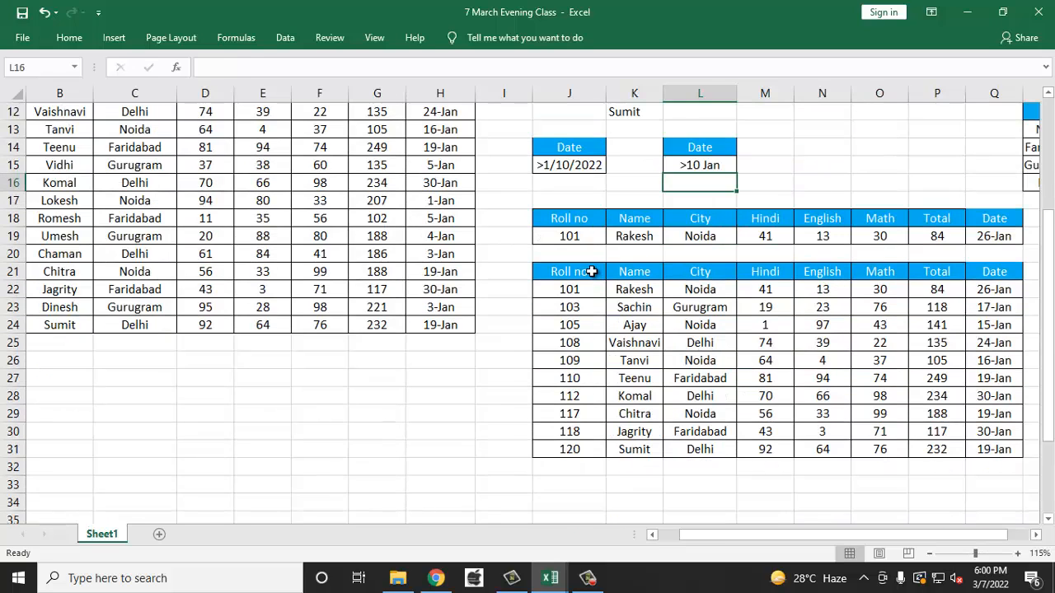
drag(592, 271, 997, 454)
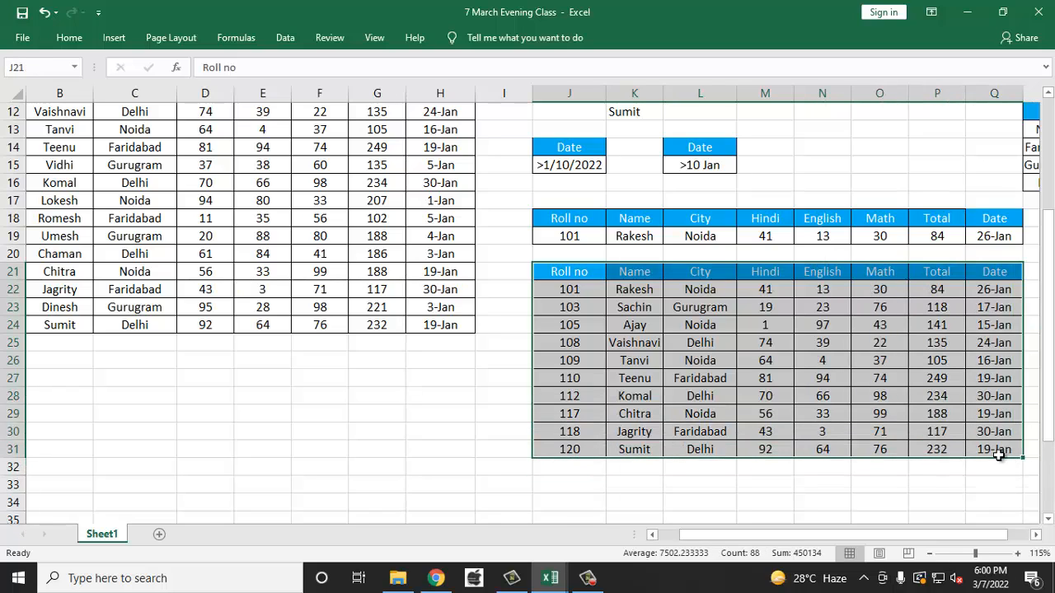
key(ctrl+minus)
key(Return)
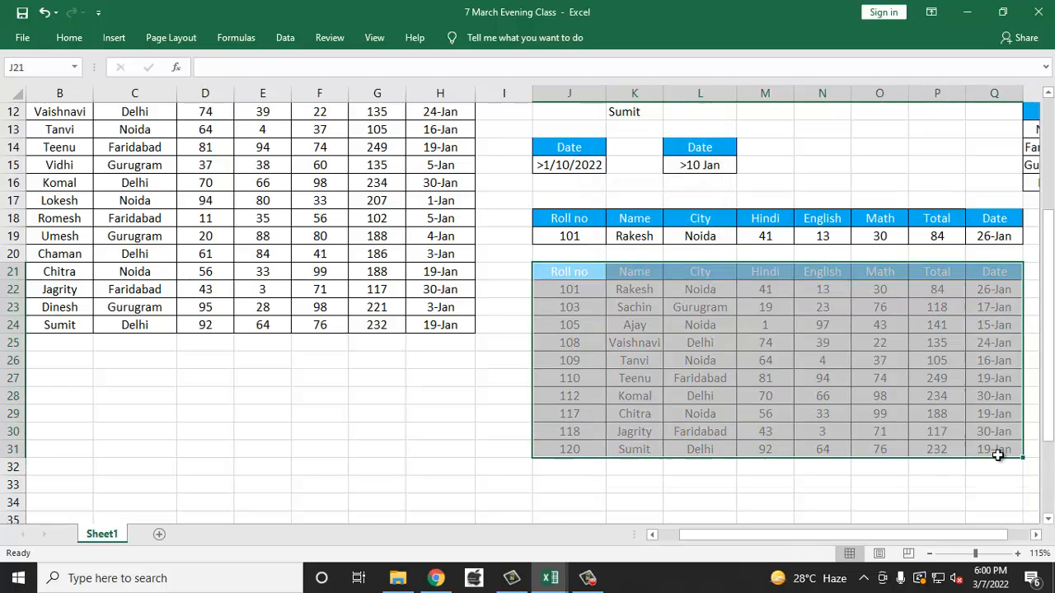
click(644, 288)
- Use Advanced Filter to copy the records of A4:H24 that match the criteria in L14:L15 to J21
click(280, 230)
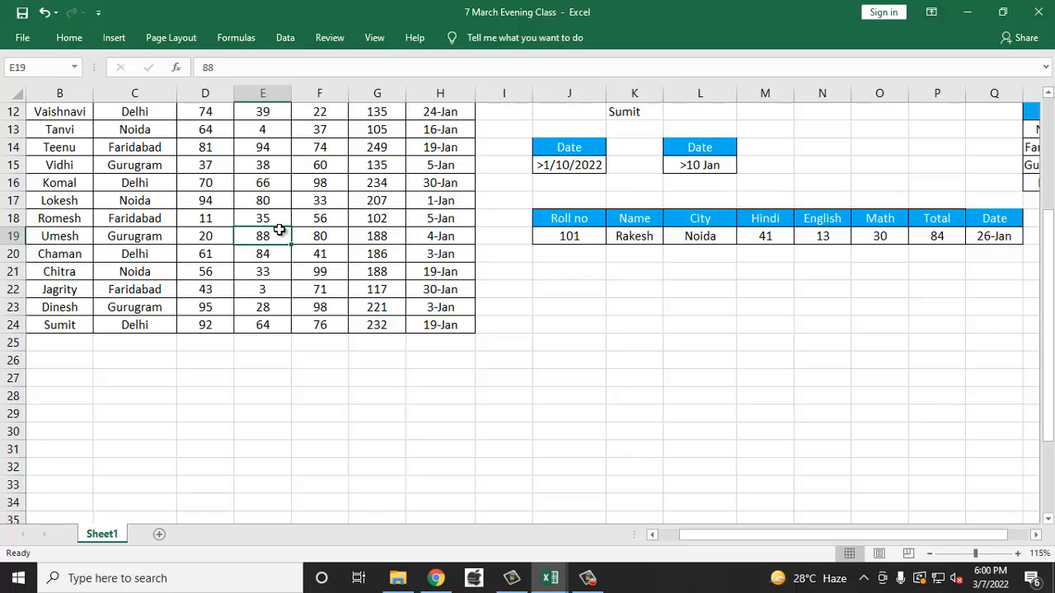
key(alt+a)
key(q)
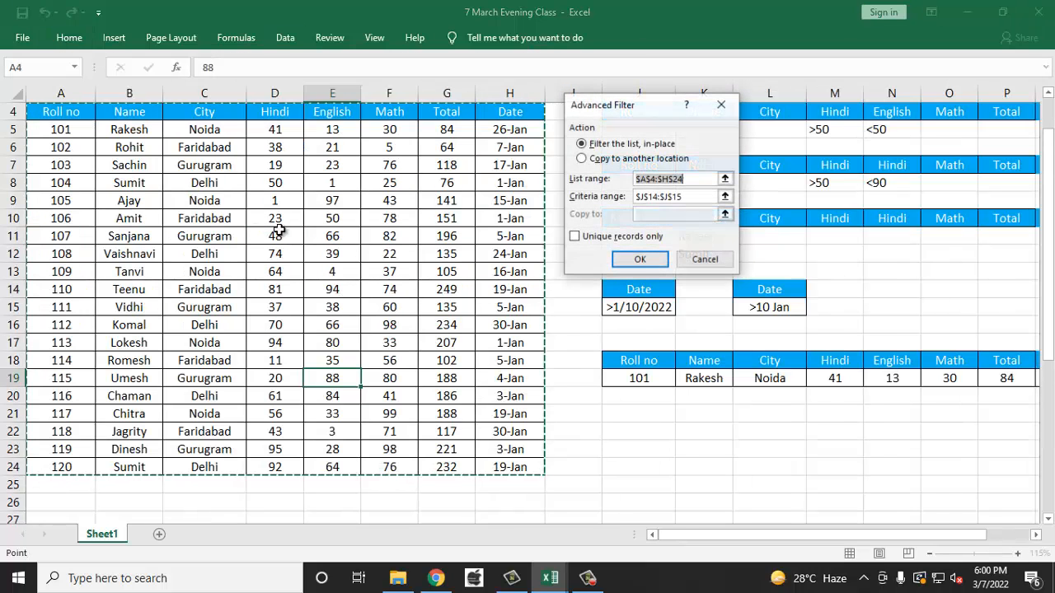
click(582, 158)
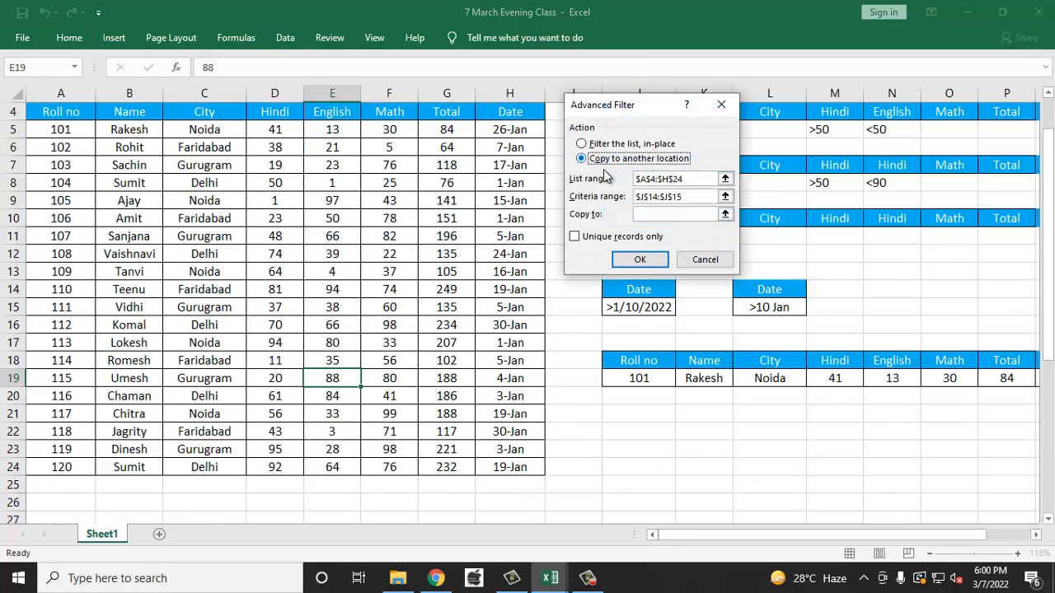
drag(622, 113, 385, 153)
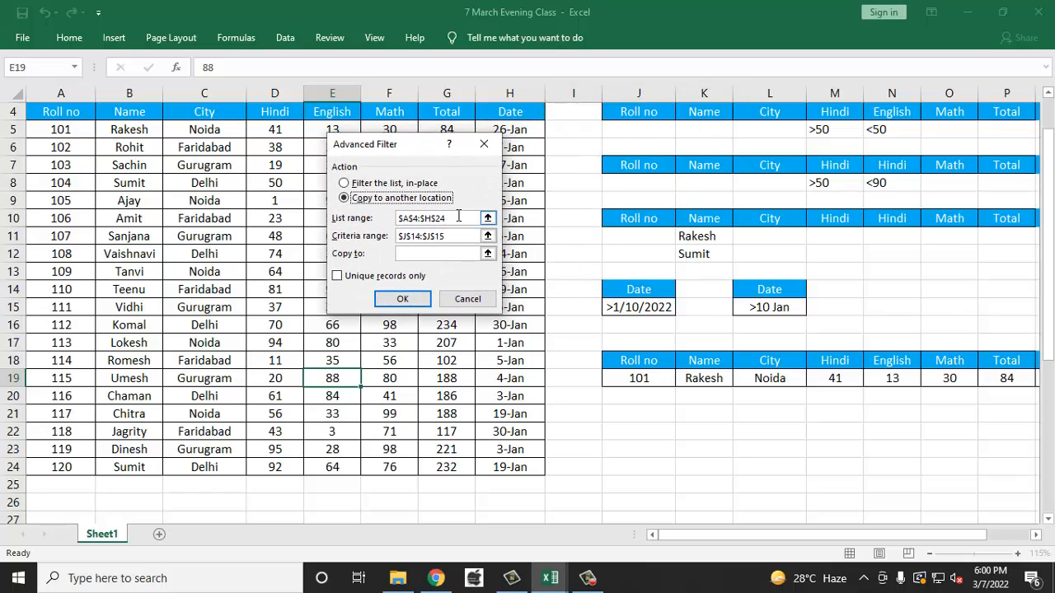
drag(446, 237, 399, 238)
key(BackSpace)
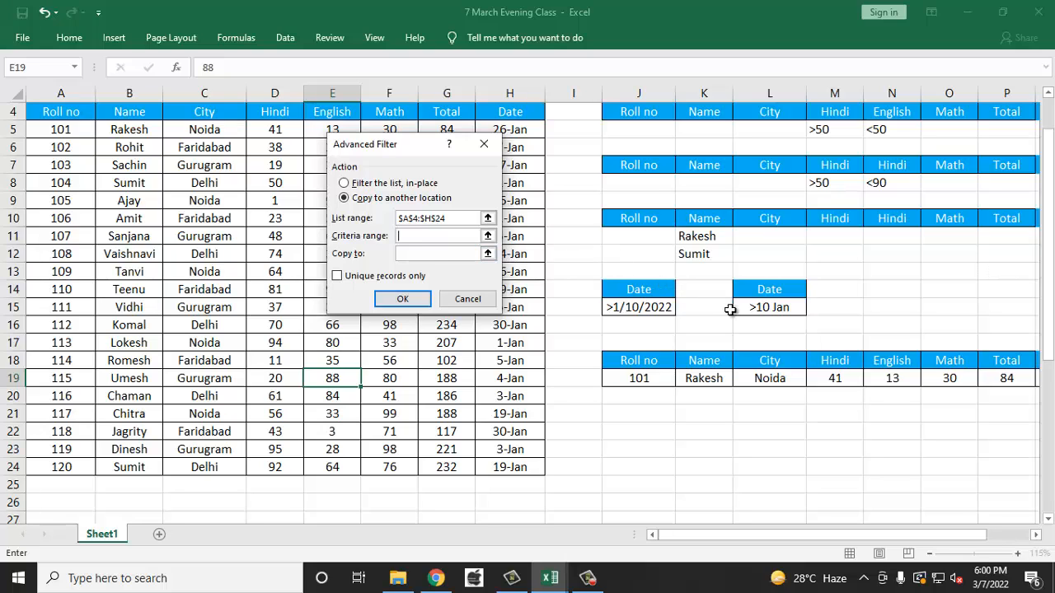
drag(775, 290, 750, 306)
click(476, 253)
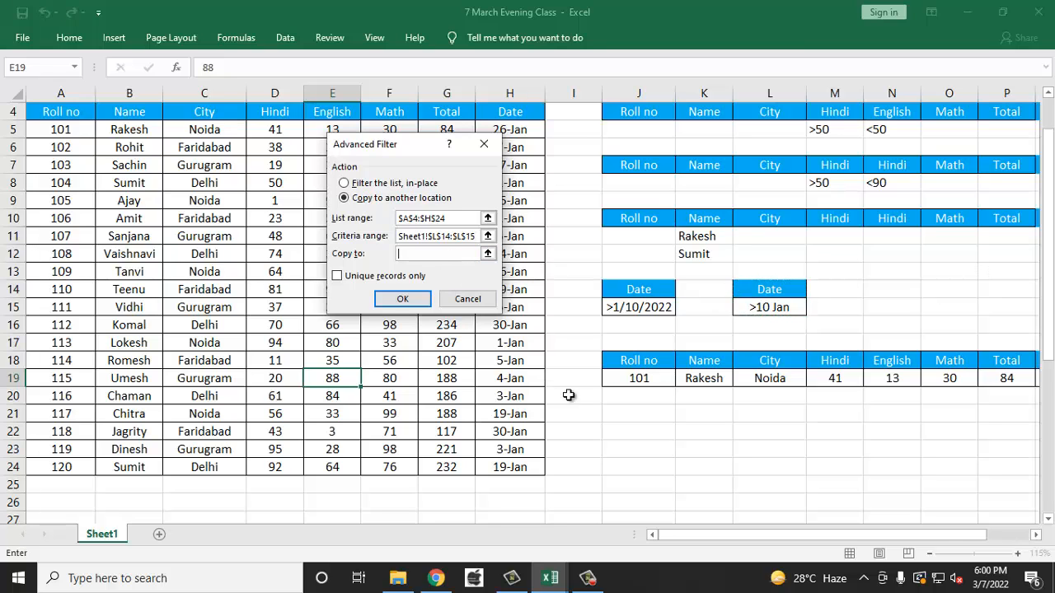
click(633, 413)
click(403, 299)
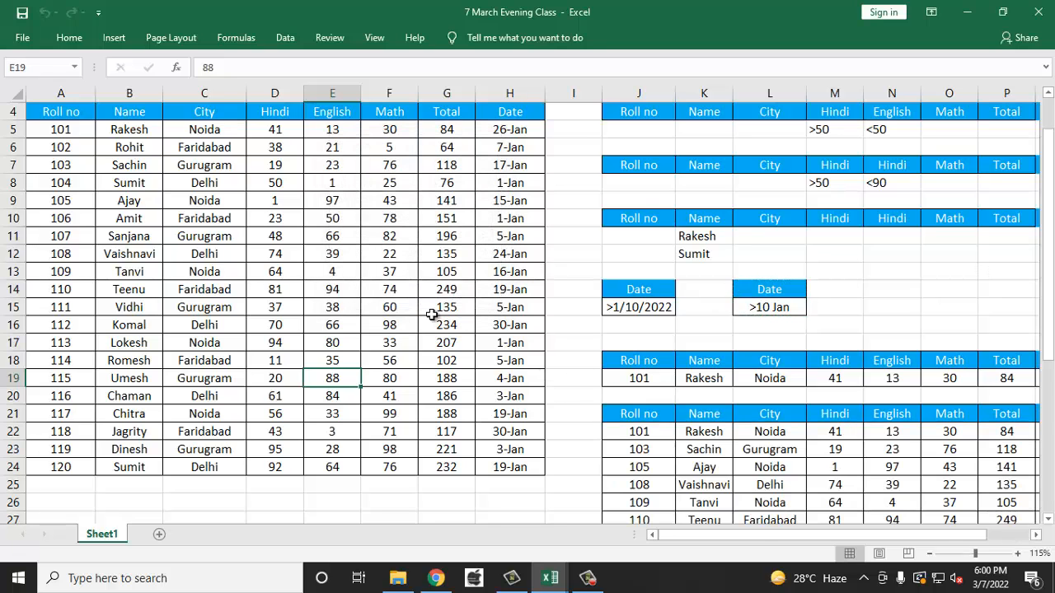
- Check the dates of the extracted records in Q22:Q31 against the L15 criterion
drag(750, 534, 791, 534)
scroll(930, 461, down, 2)
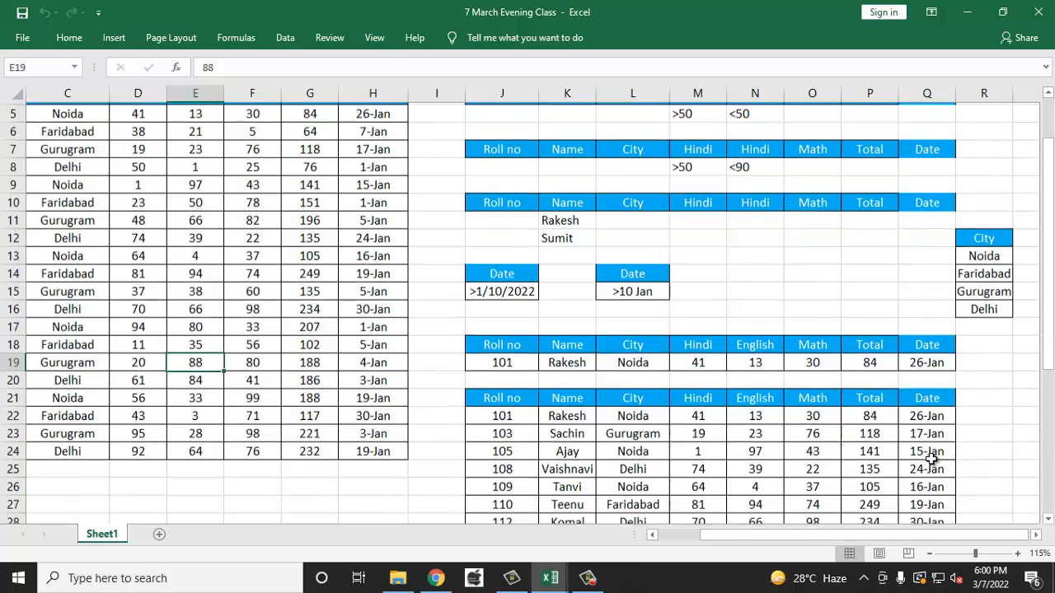
scroll(930, 459, down, 1)
drag(931, 271, 929, 428)
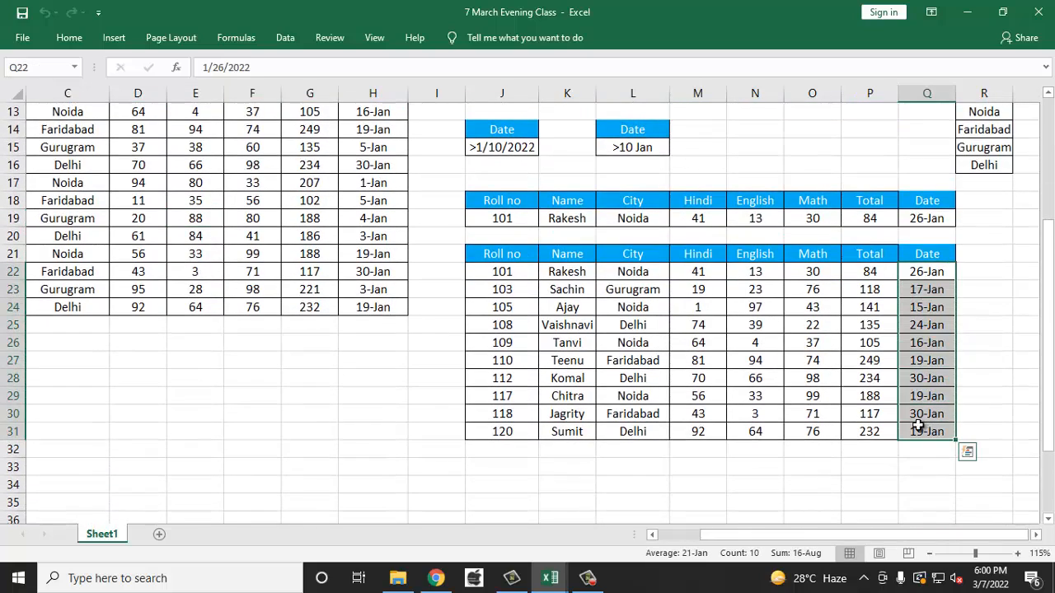
- Copy the date criteria block L14:L15 into both columns of N14:O15
scroll(706, 433, up, 3)
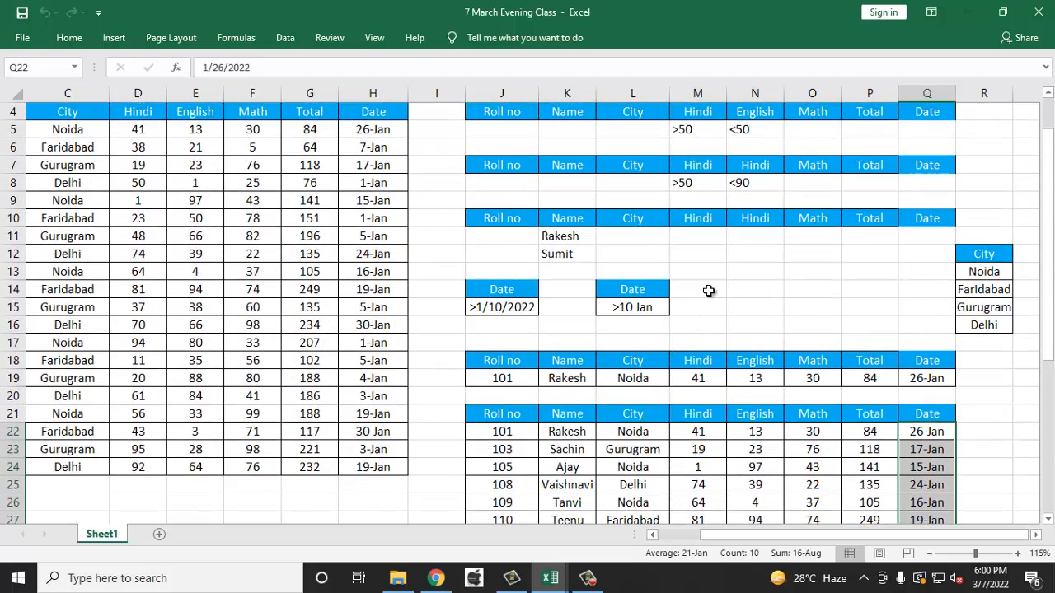
drag(649, 292, 647, 306)
key(ctrl+c)
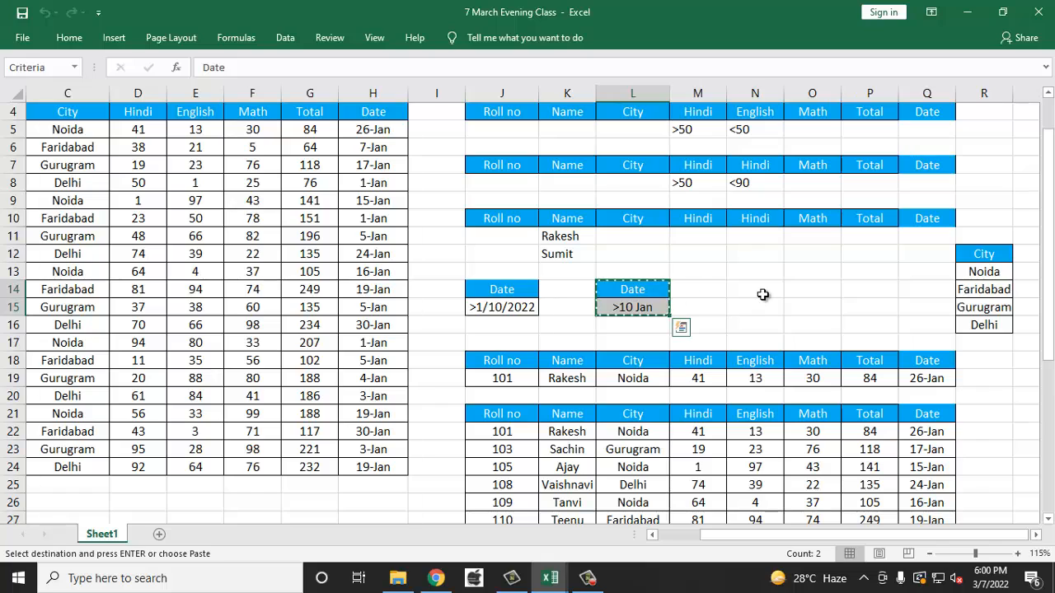
click(773, 293)
drag(778, 300, 792, 301)
key(ctrl+v)
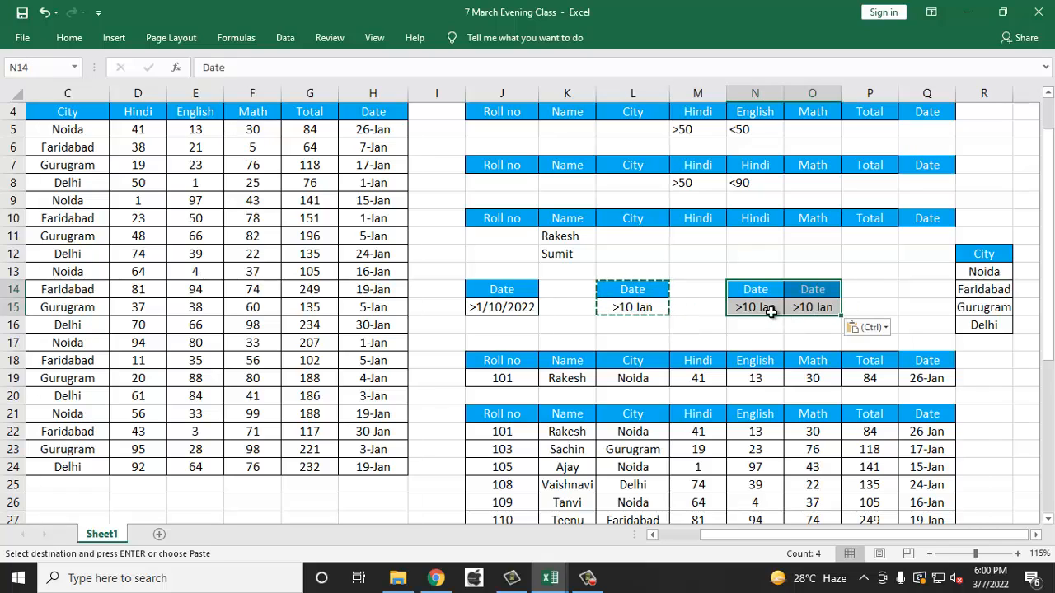
click(740, 308)
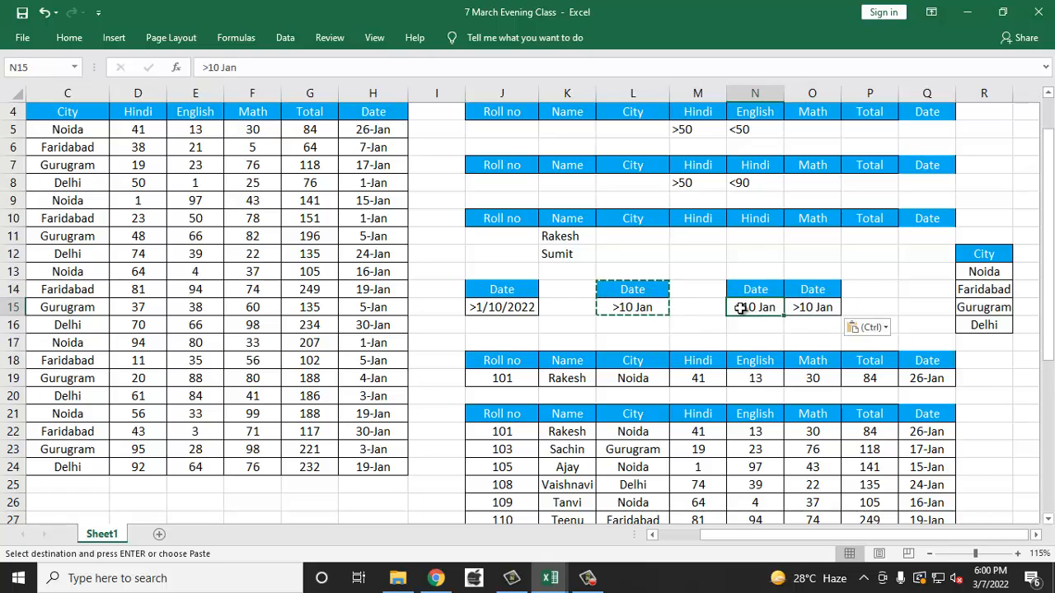
- Change the criterion in O15 to <20 Jan and select the two-column date criteria block N14:O15
double_click(797, 306)
key(BackSpace)
text(<)
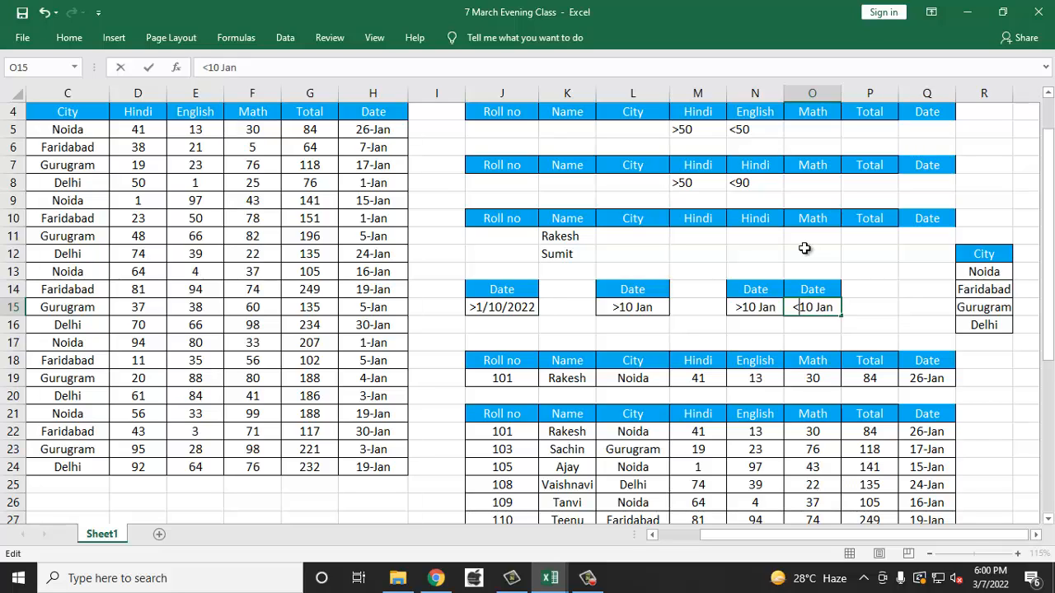
key(Delete)
text(2)
key(Return)
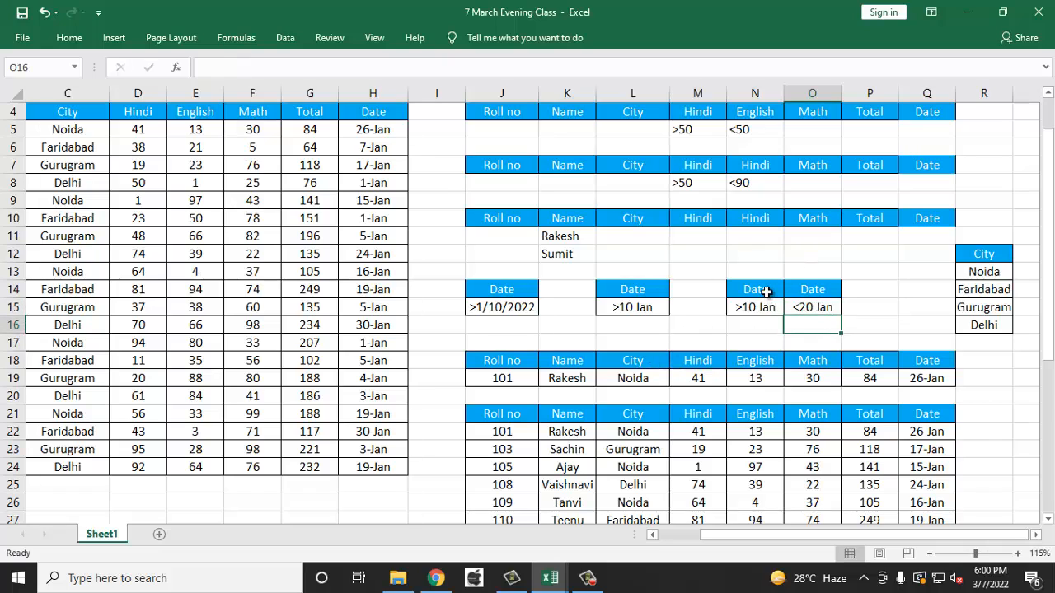
drag(767, 292, 791, 307)
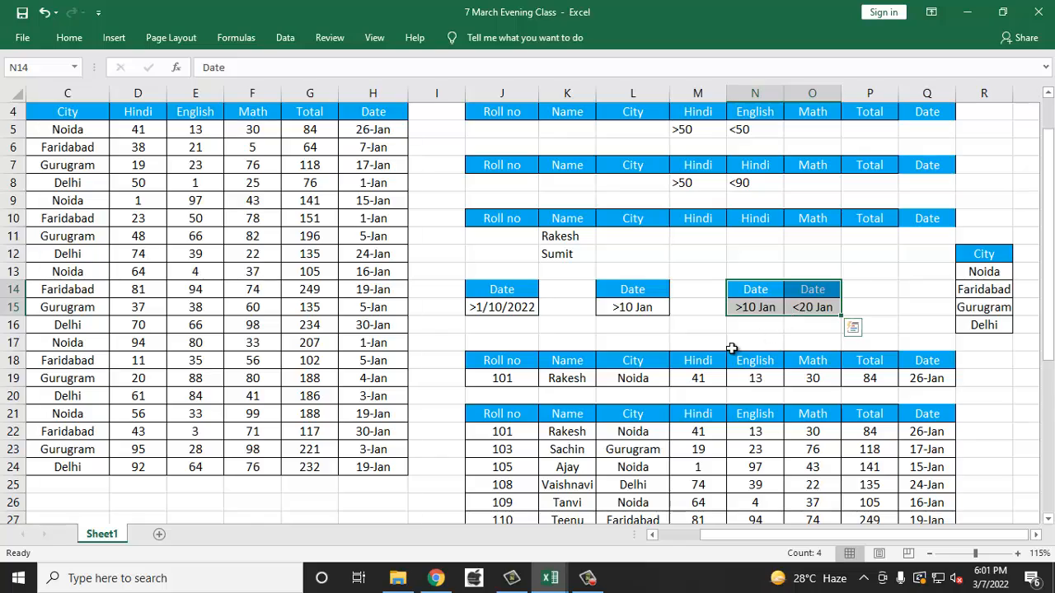
- Delete the extracted records in J21:Q31
scroll(729, 350, down, 3)
scroll(722, 367, down, 1)
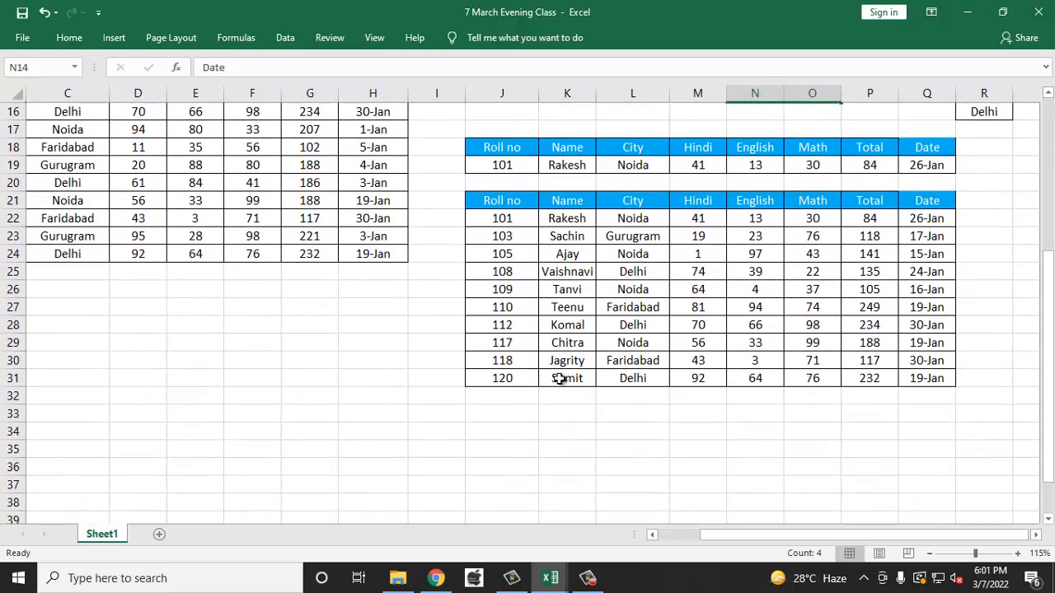
drag(498, 208, 915, 380)
key(ctrl+minus)
key(Return)
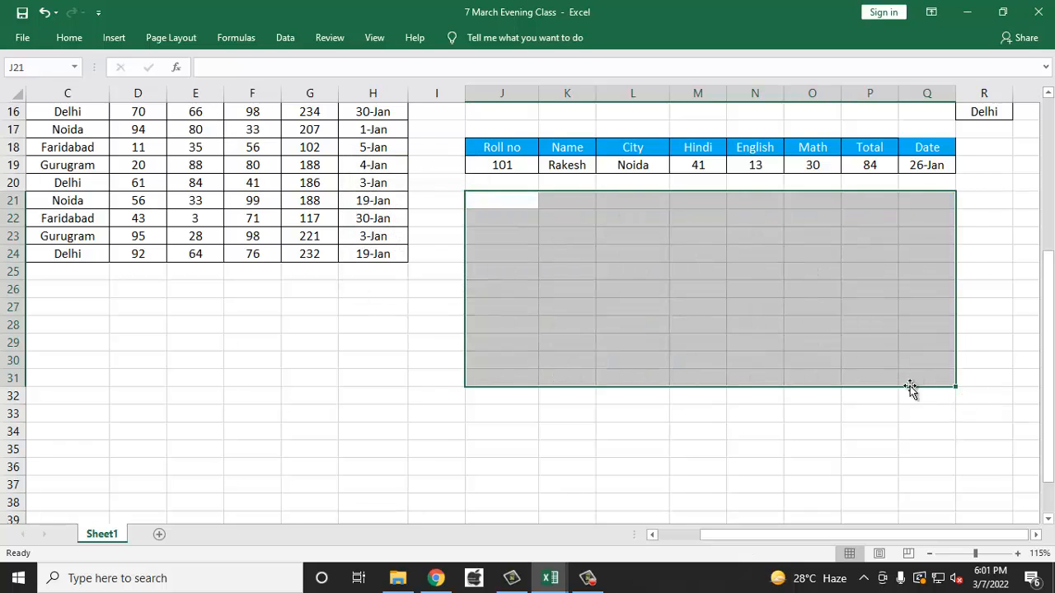
- Use Advanced Filter to copy the records of A4:H24 that match both date criteria in N14:O15 to J21
scroll(846, 439, up, 4)
click(278, 277)
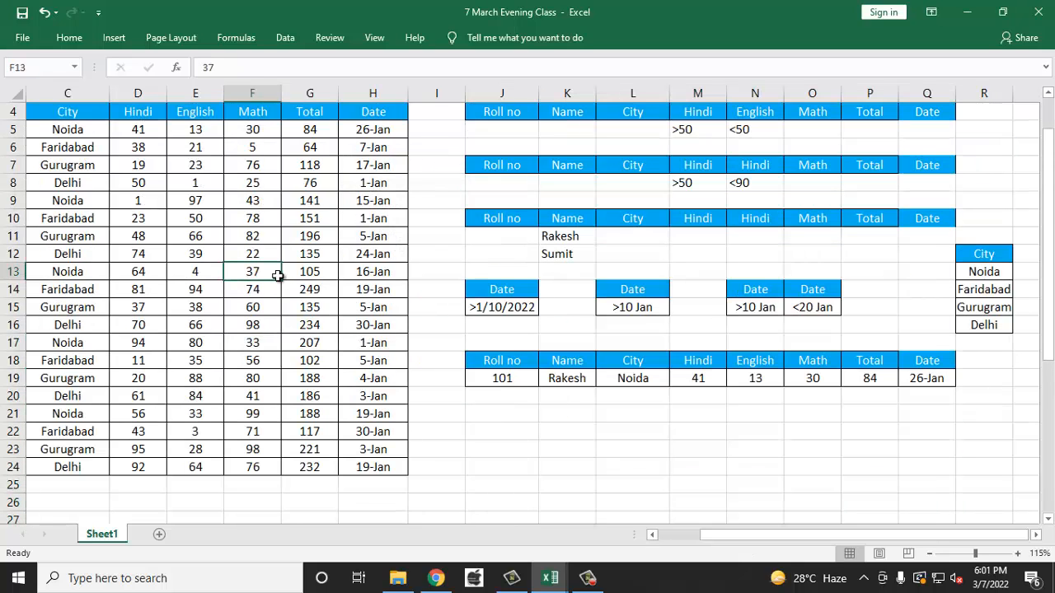
key(alt+a)
key(q)
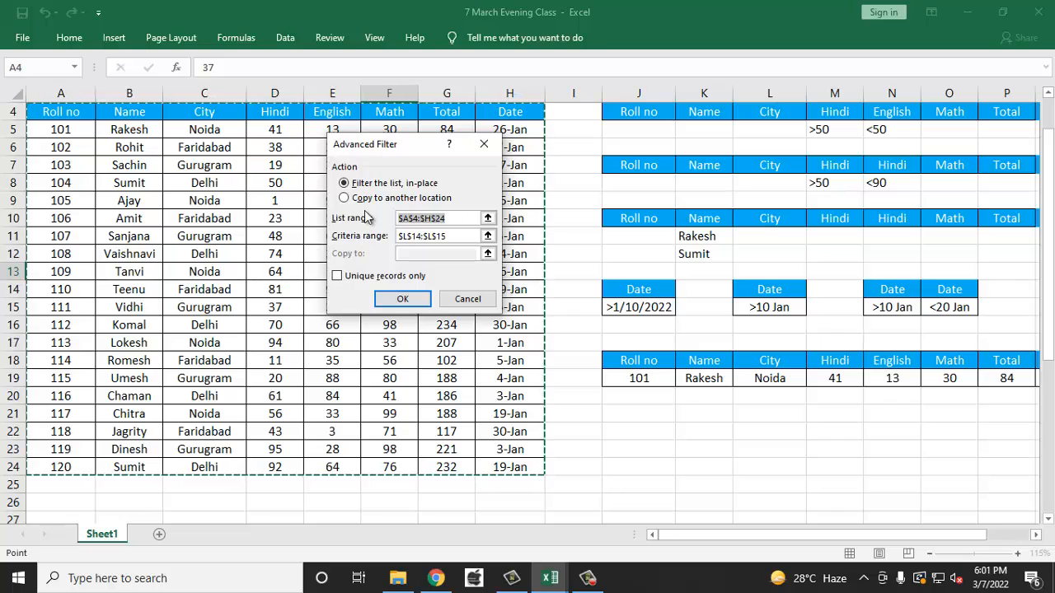
click(345, 198)
click(466, 238)
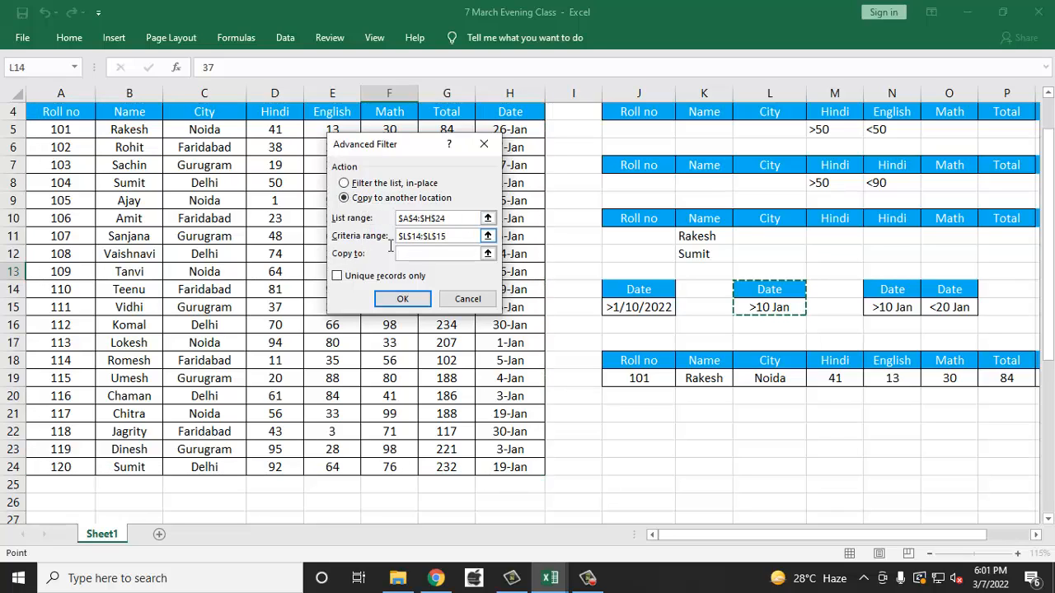
double_click(387, 242)
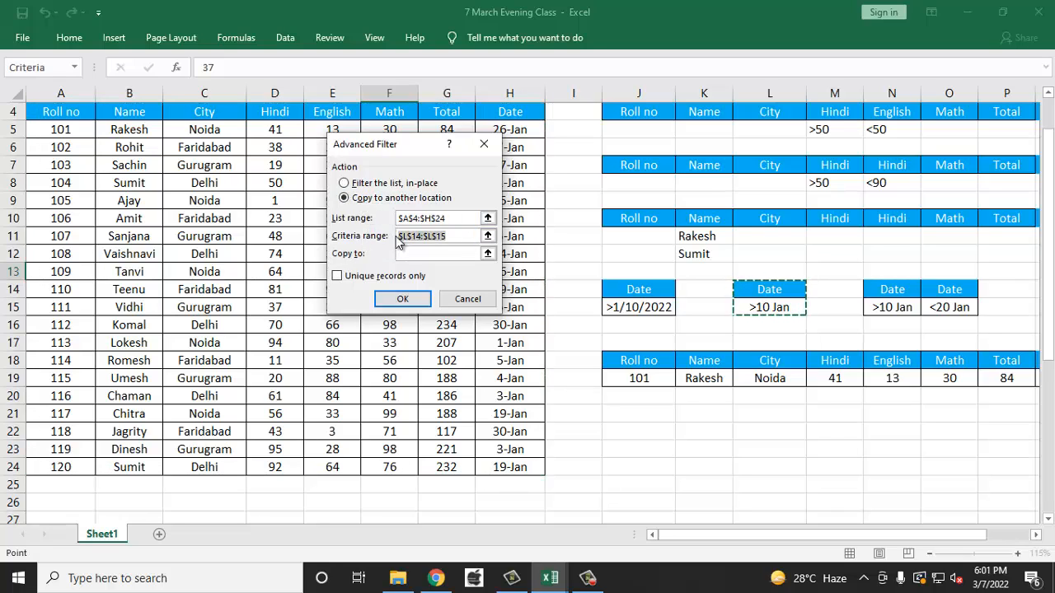
drag(887, 293, 950, 307)
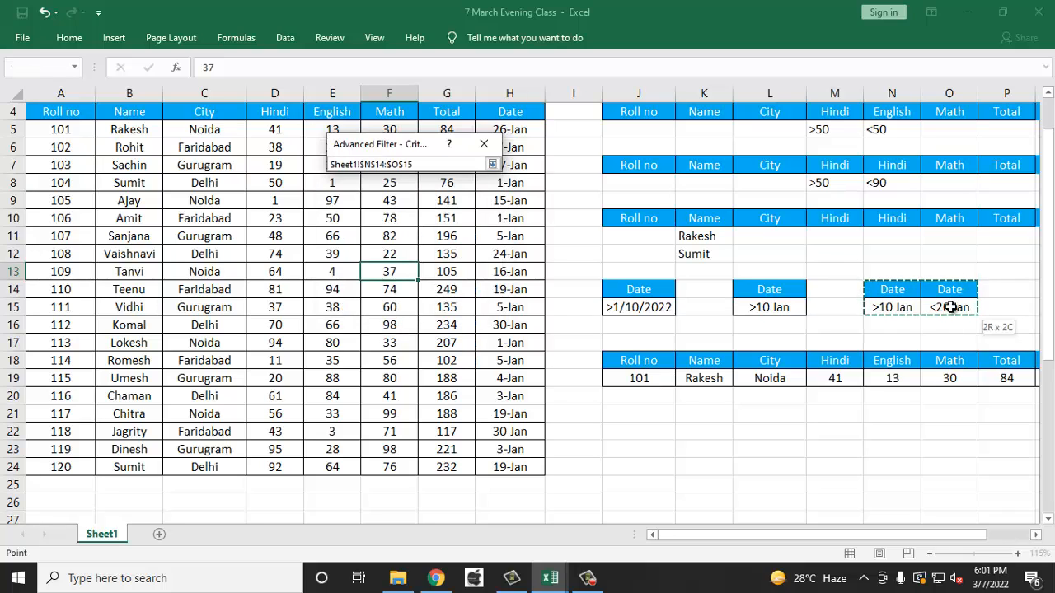
click(405, 253)
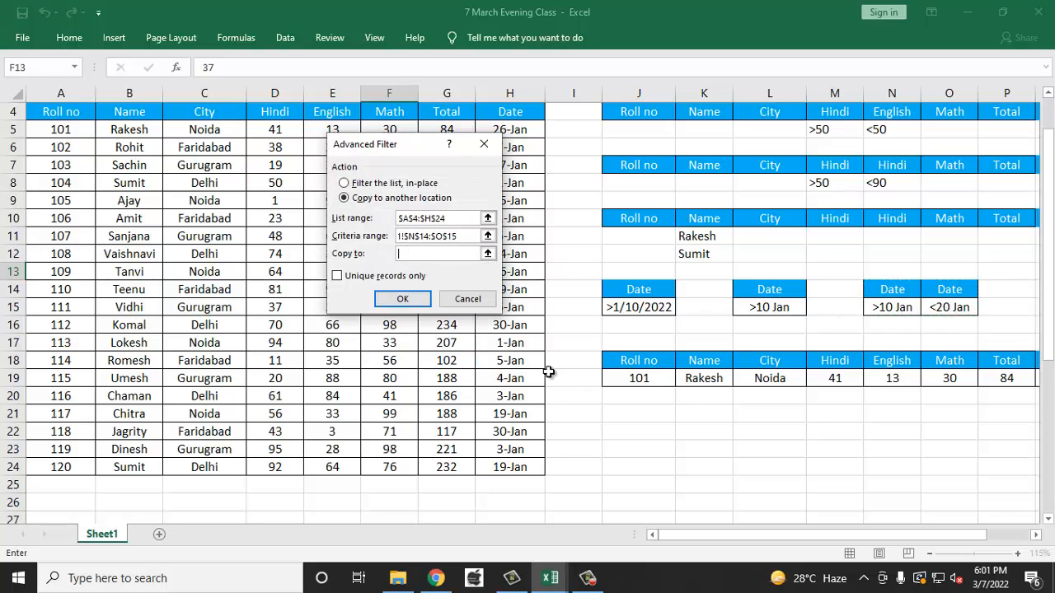
click(620, 417)
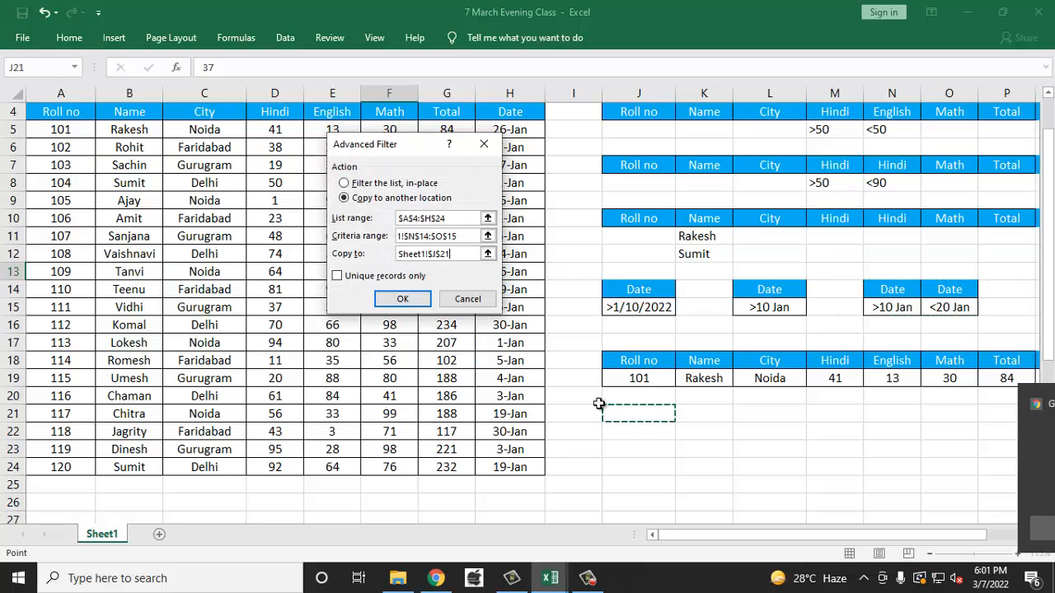
click(407, 299)
click(1022, 403)
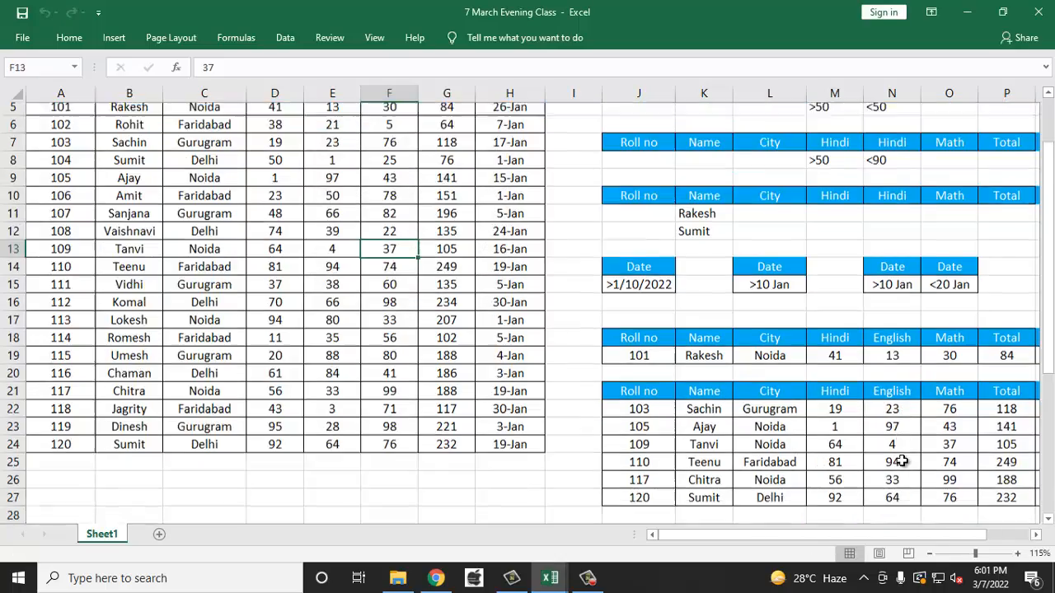
- Check the dates of the newly extracted records in Q21:Q27 against the >10 Jan and <20 Jan criteria
scroll(903, 462, down, 1)
scroll(900, 460, up, 2)
scroll(901, 459, down, 2)
scroll(901, 494, right, 2)
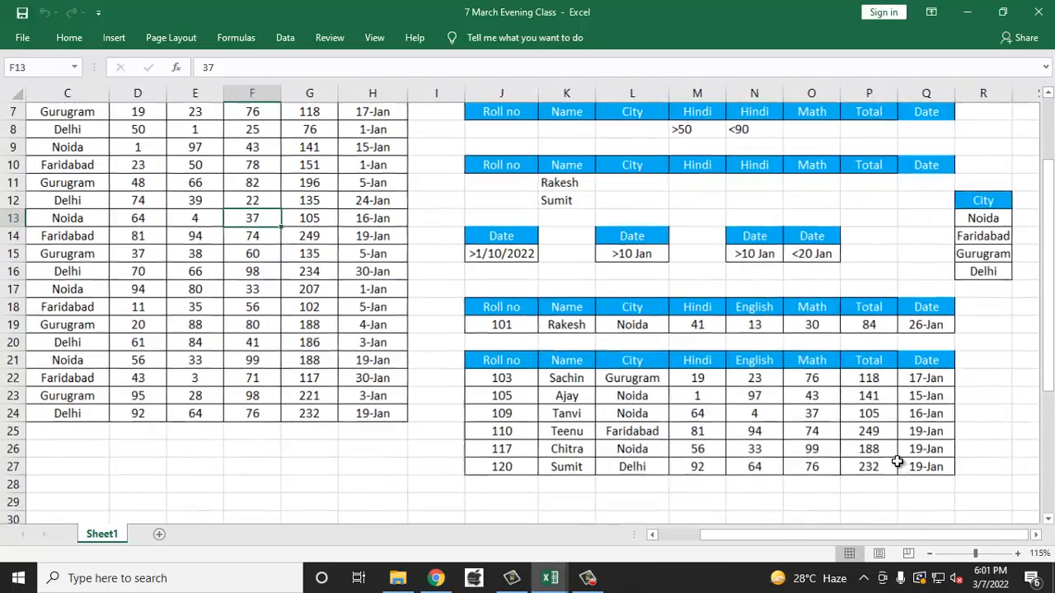
drag(928, 360, 935, 467)
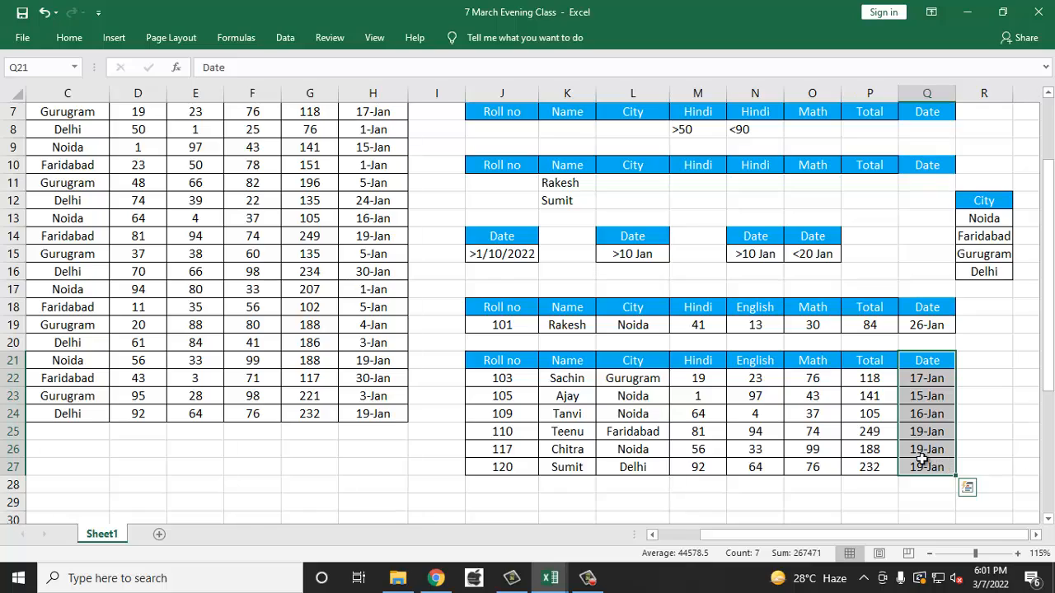
- Review the student table alongside the criteria blocks and extracted records, enlarging the sheet to 145% zoom
scroll(205, 415, up, 2)
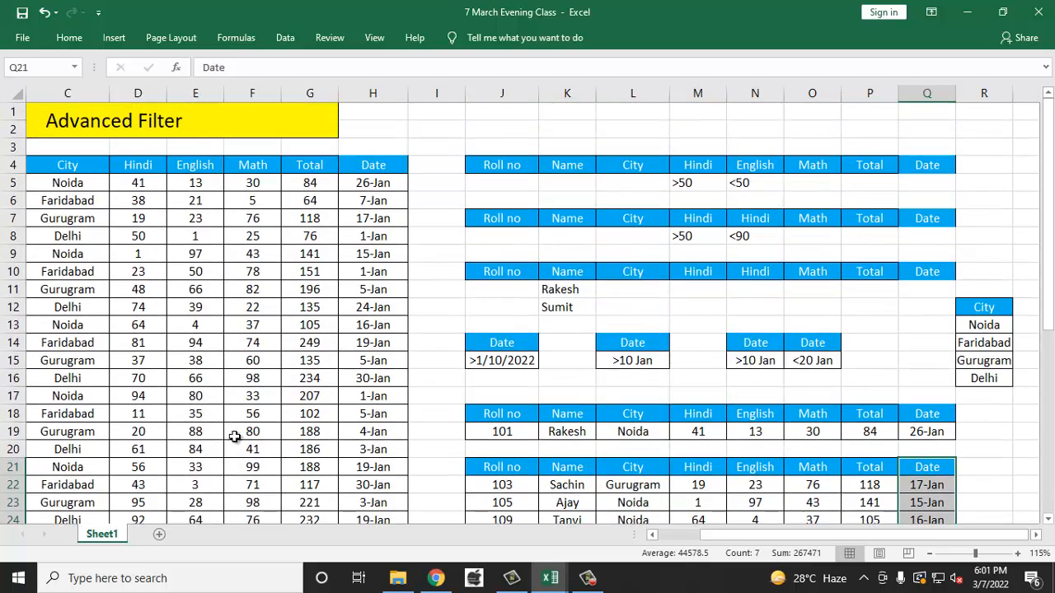
scroll(349, 487, down, 1)
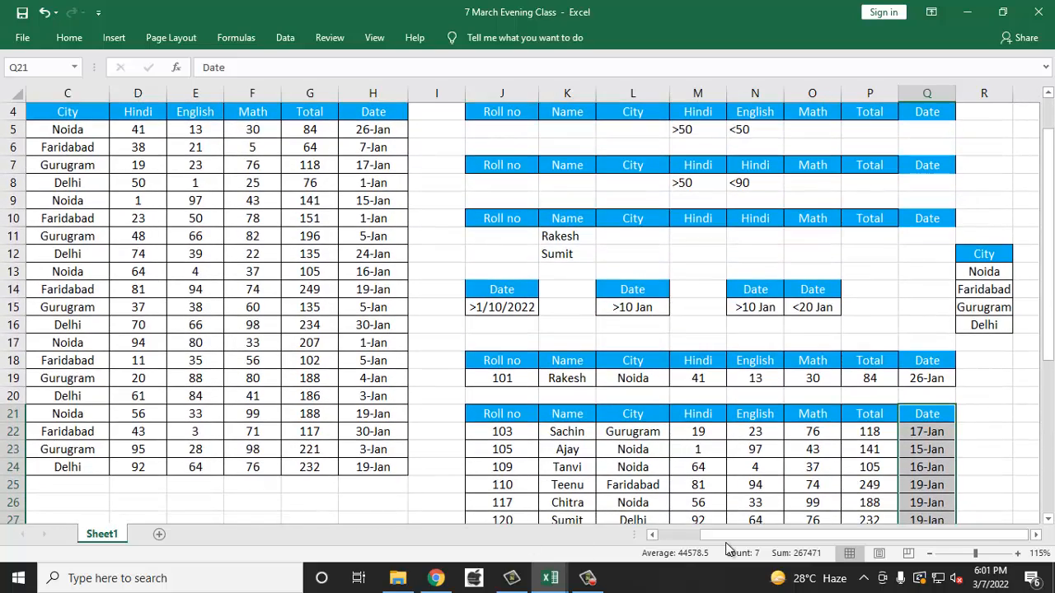
scroll(725, 538, left, 3)
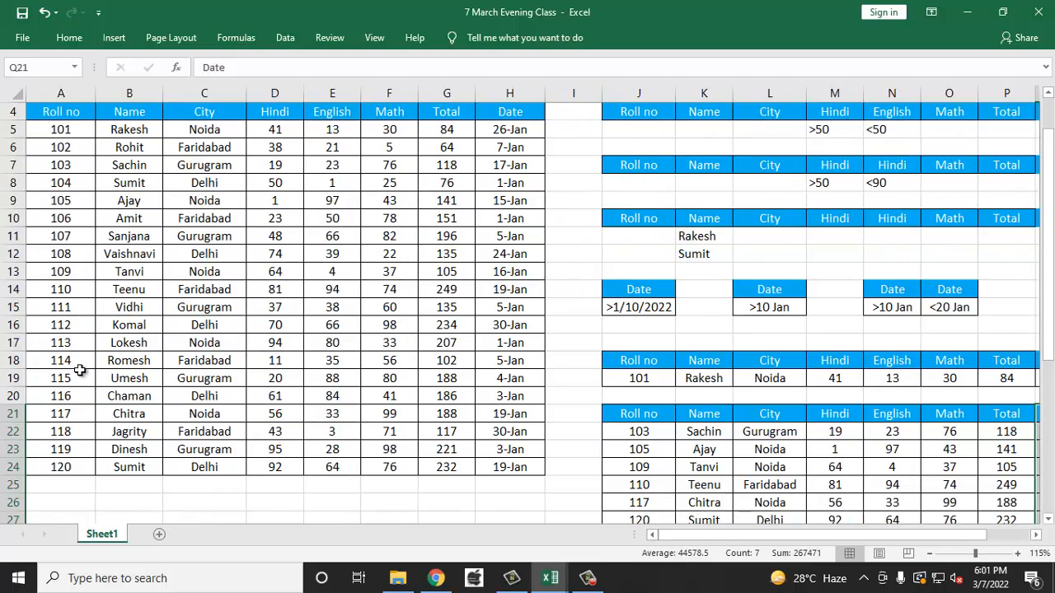
scroll(80, 370, up, 1)
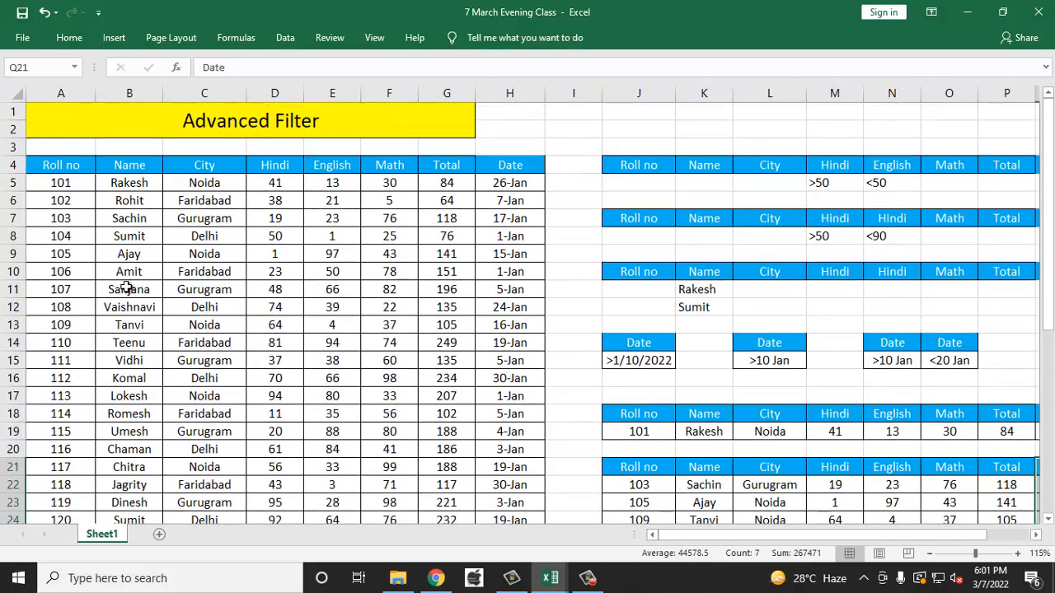
scroll(157, 321, down, 1)
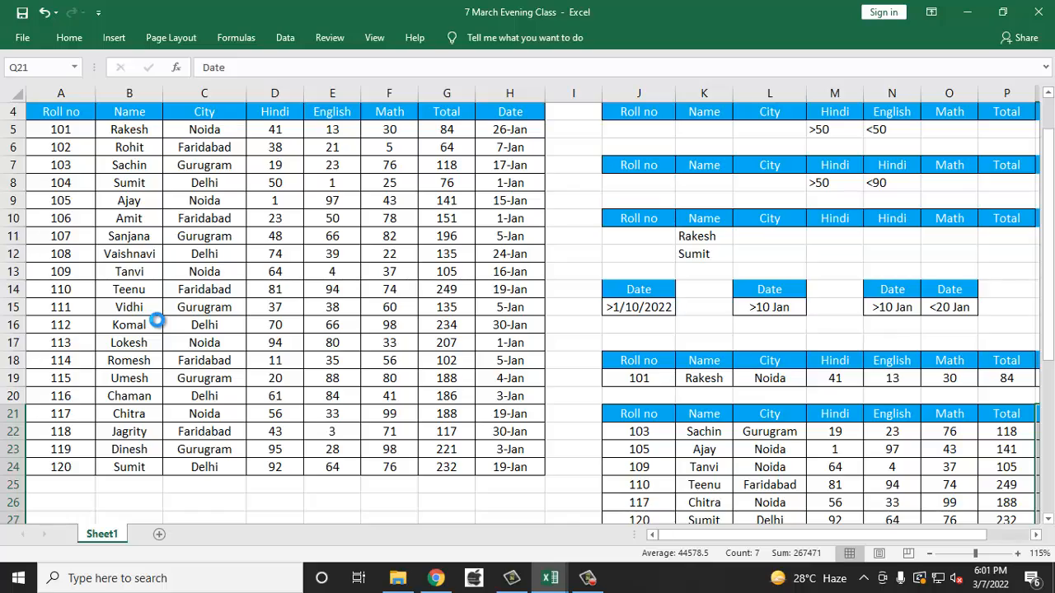
ctrl+scroll(156, 314, up, 2)
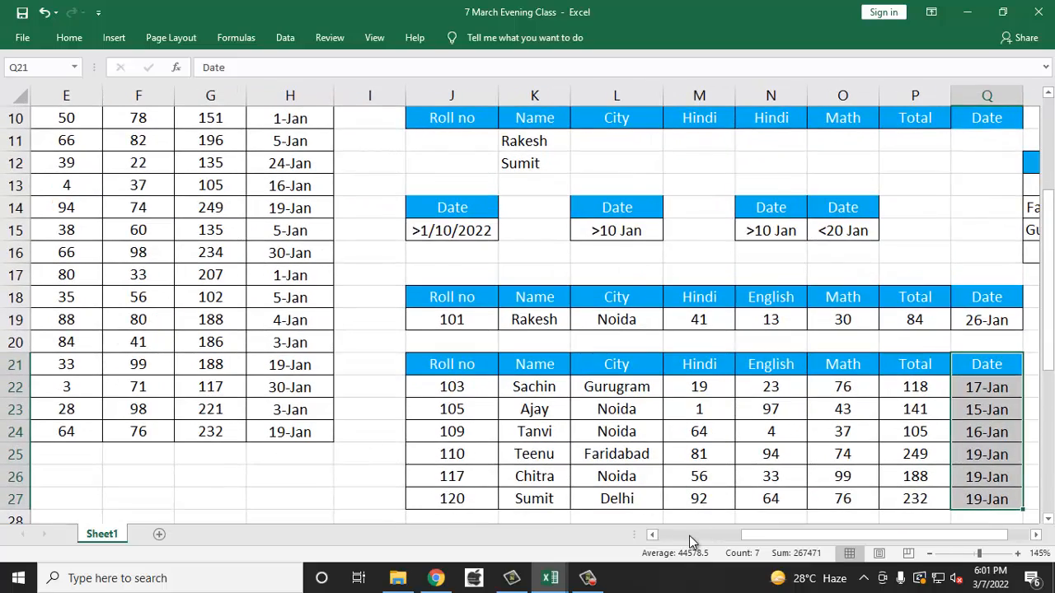
scroll(690, 542, left, 3)
click(221, 342)
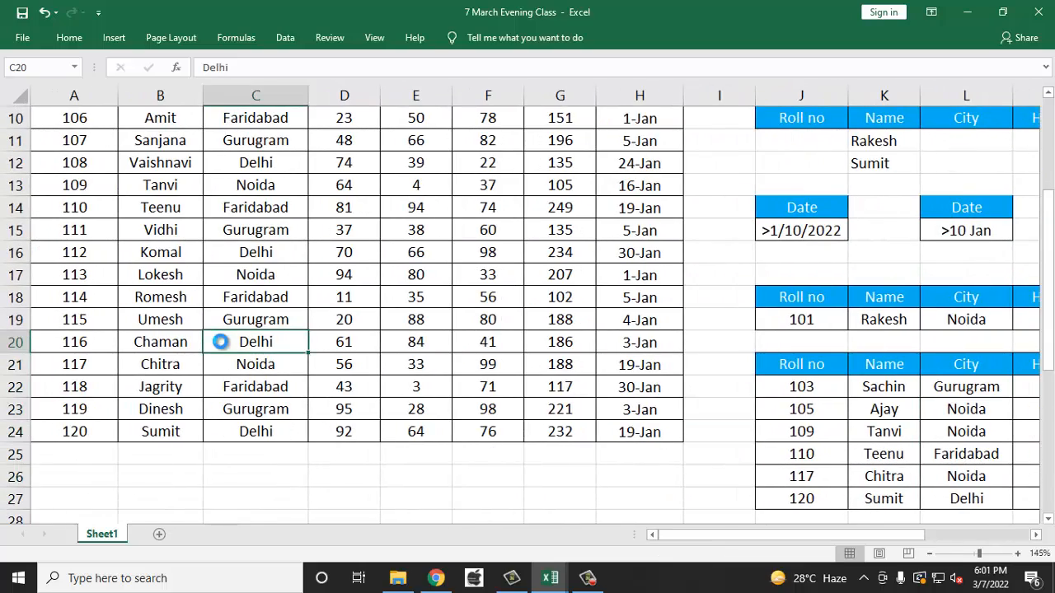
- Review the student table and its extracted records, highlighting the date criteria in N14:O15
scroll(198, 459, up, 1)
scroll(209, 460, down, 2)
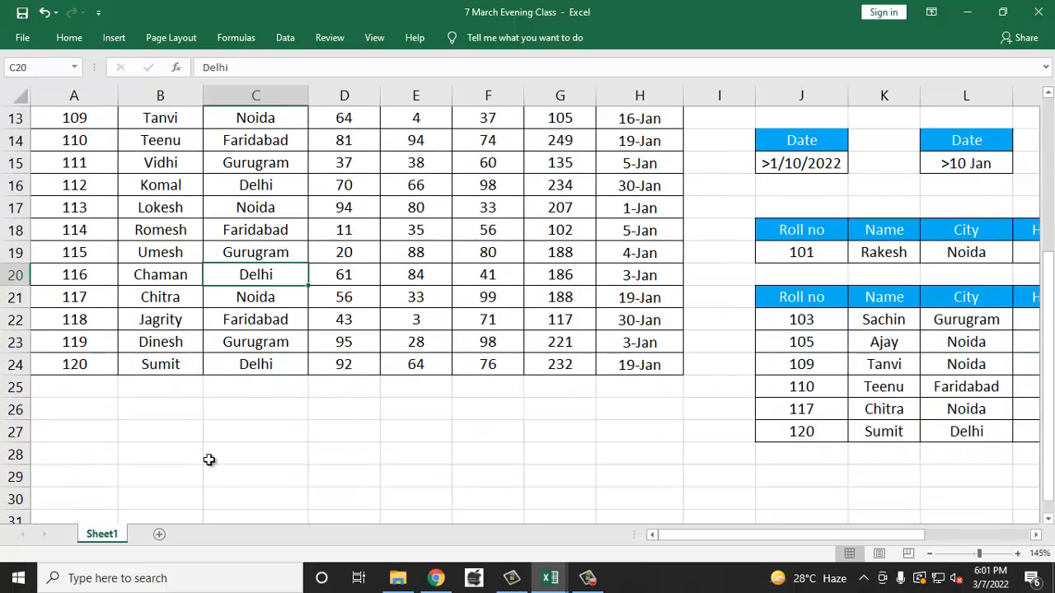
drag(682, 536, 765, 530)
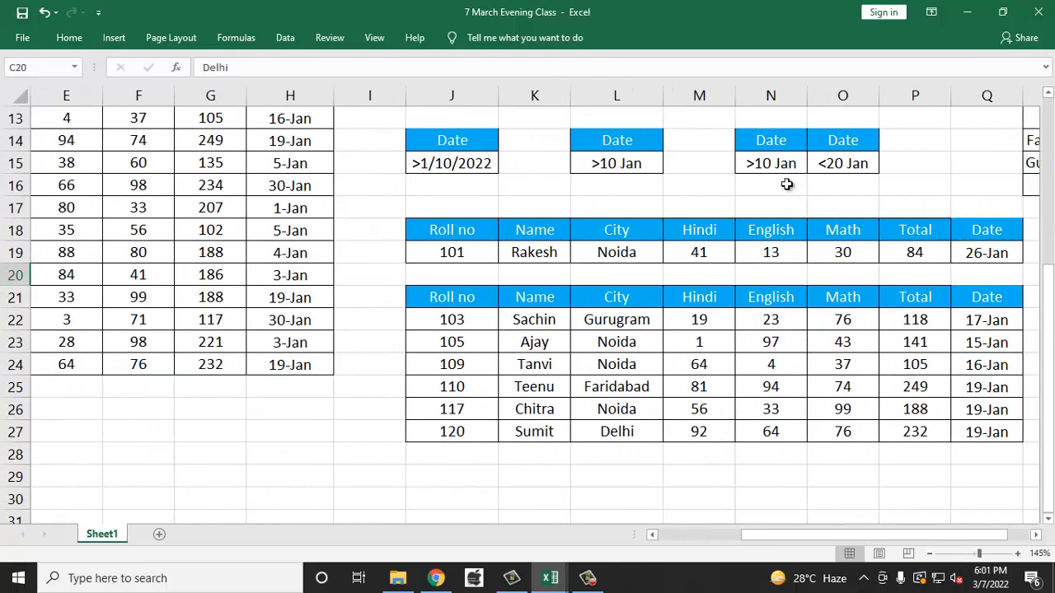
drag(788, 143, 829, 157)
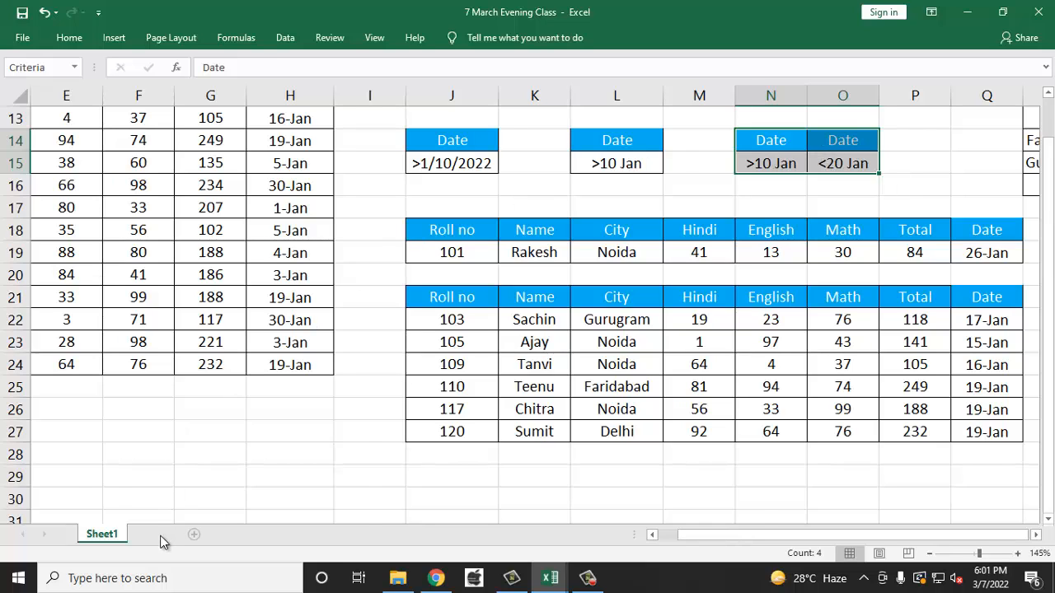
- Add a new blank worksheet after Sheet1
click(161, 534)
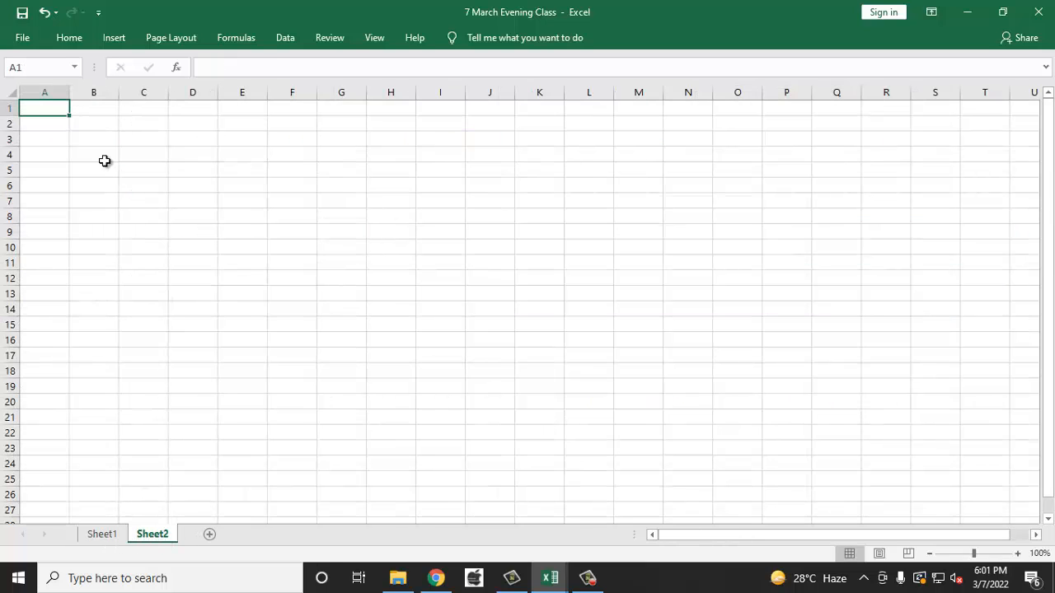
click(93, 123)
drag(44, 108, 476, 312)
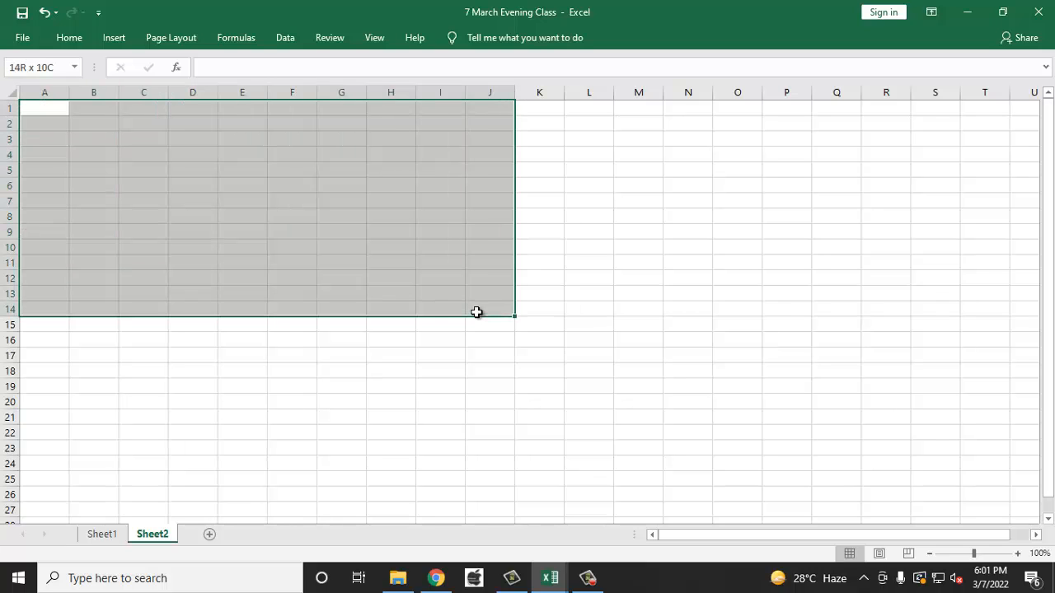
click(569, 232)
click(293, 188)
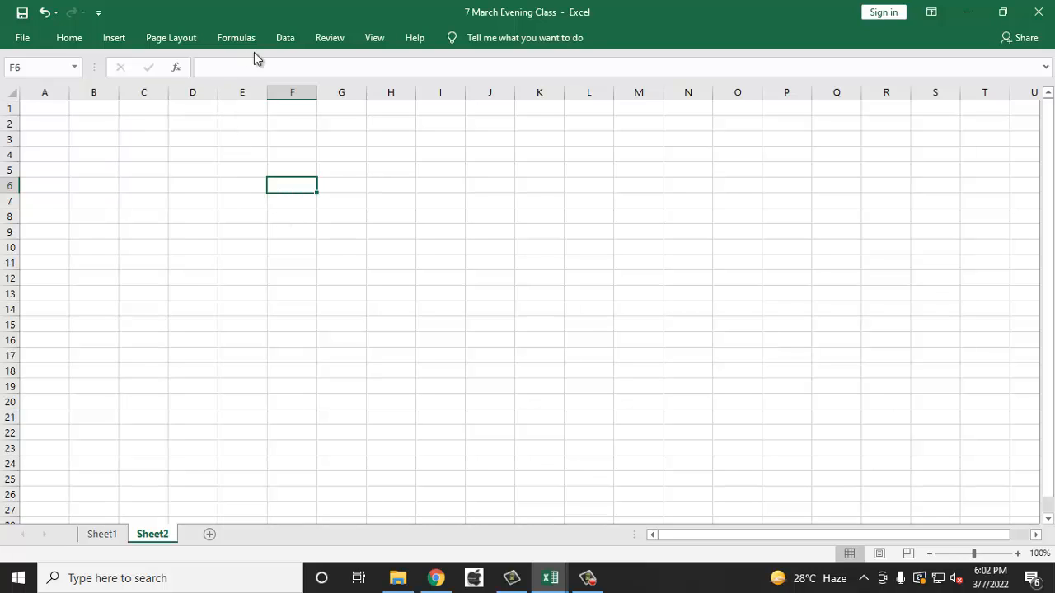
- Start an Advanced Filter from Sheet2 that copies to another location, with Sheet1's A4:H24 as the list range
click(281, 35)
click(299, 195)
key(alt+a)
key(q)
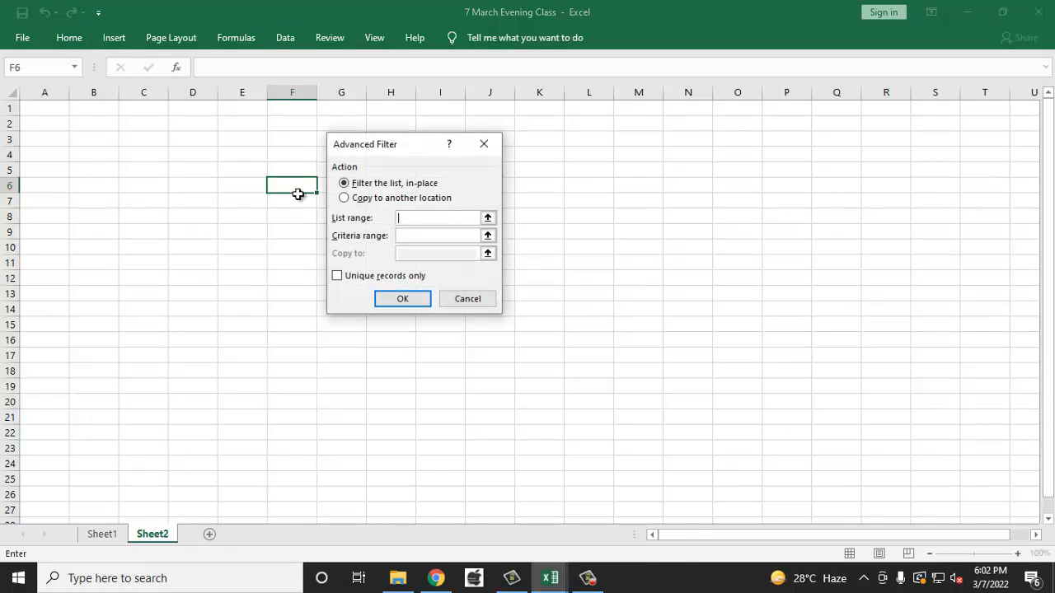
click(375, 199)
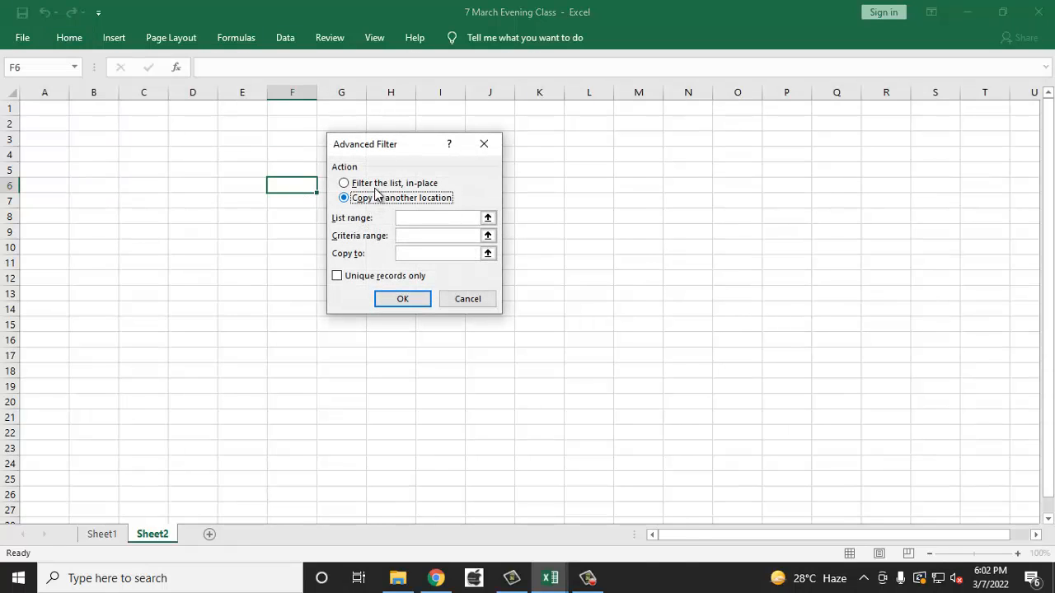
click(413, 216)
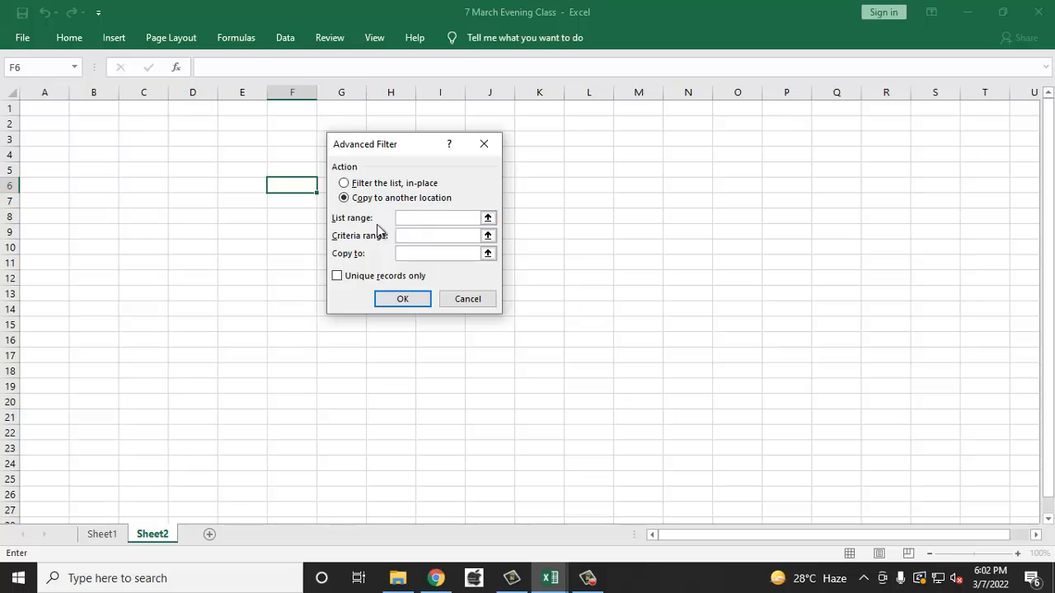
click(106, 532)
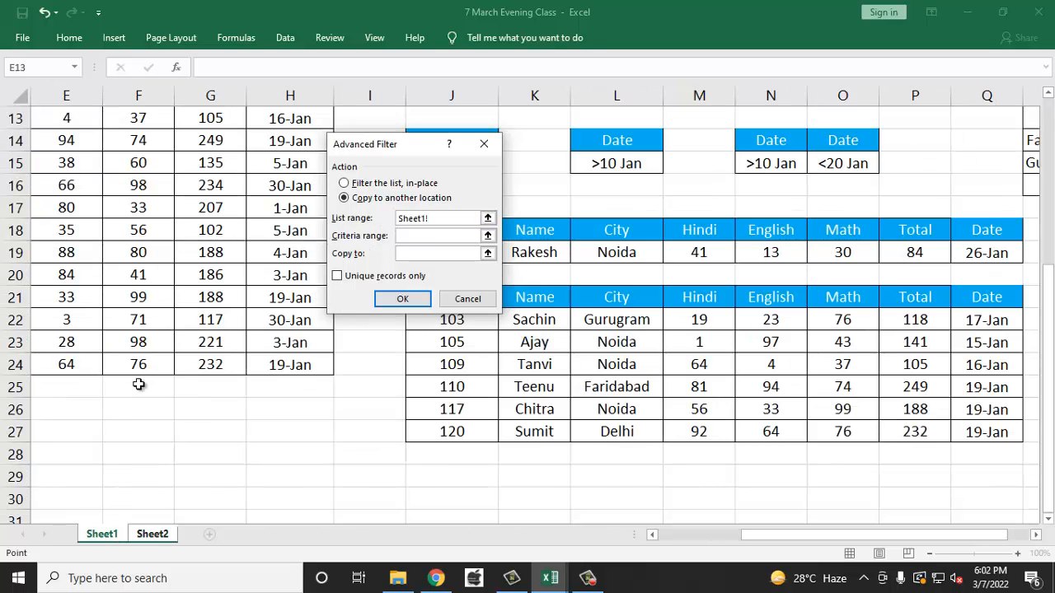
click(678, 538)
scroll(217, 305, up, 3)
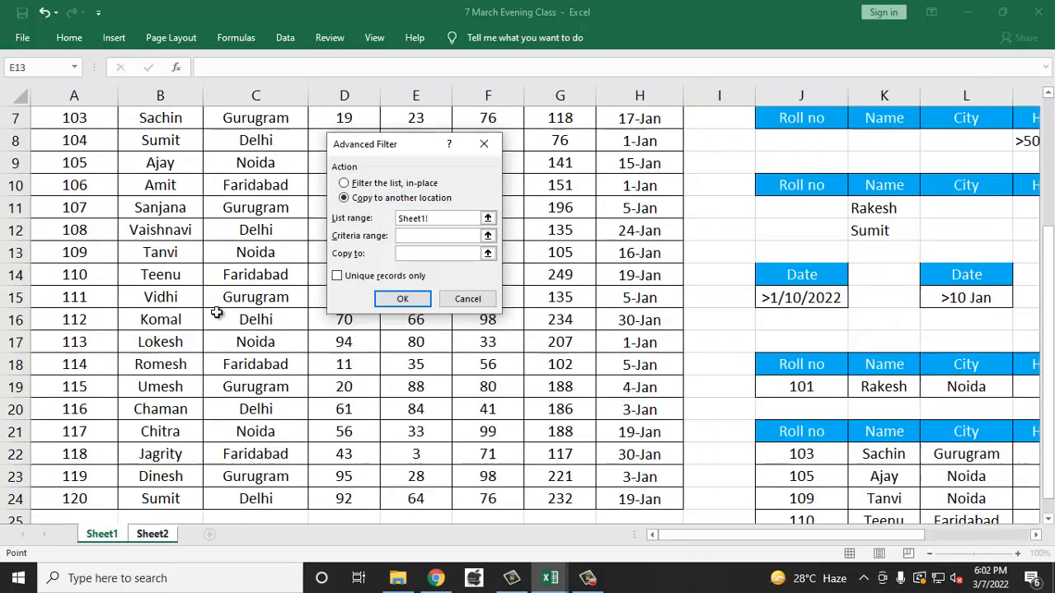
drag(78, 120, 619, 477)
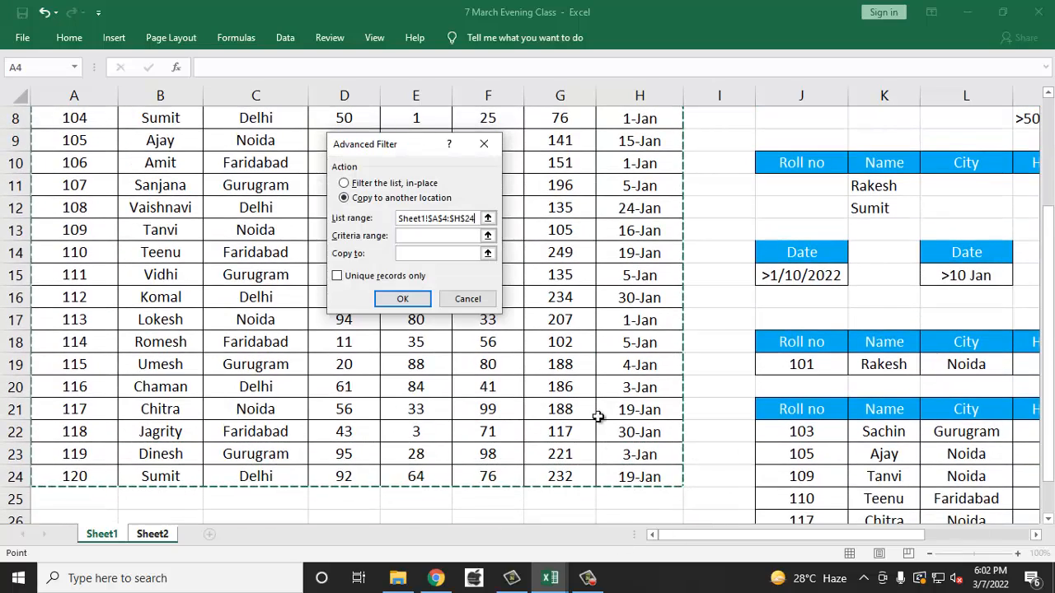
- Set Sheet1's N14:O15 as the criteria range and extract the matching records to E6 on Sheet2
click(447, 235)
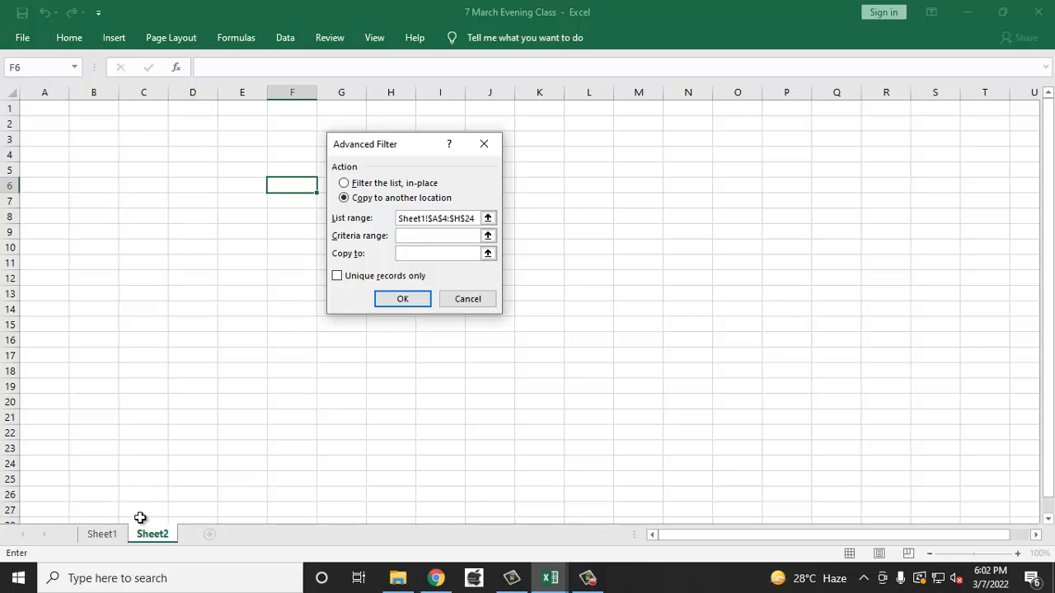
click(100, 535)
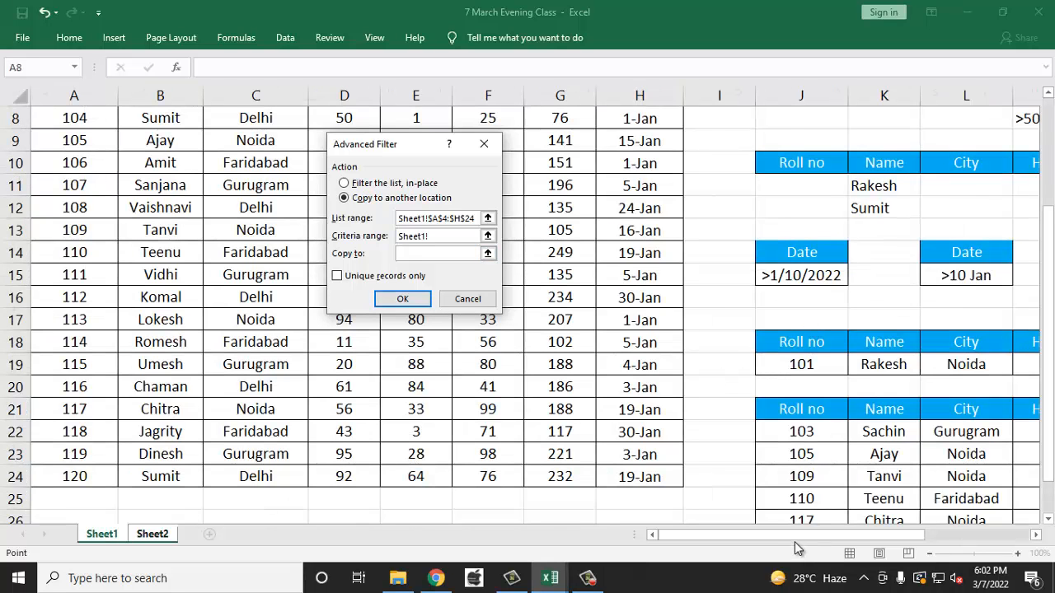
drag(794, 535, 884, 532)
drag(779, 247, 833, 276)
click(437, 255)
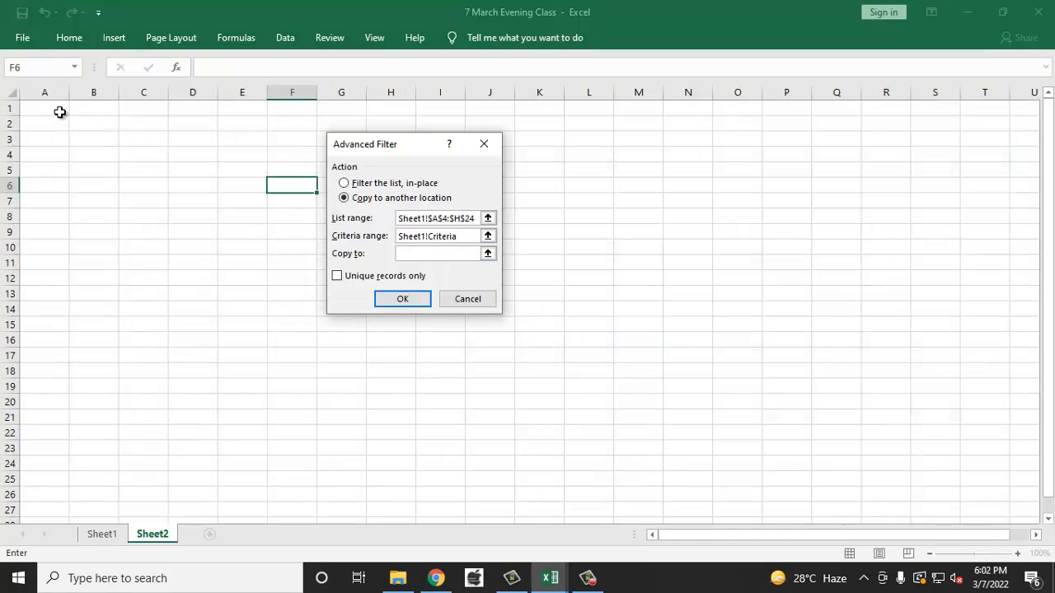
click(243, 185)
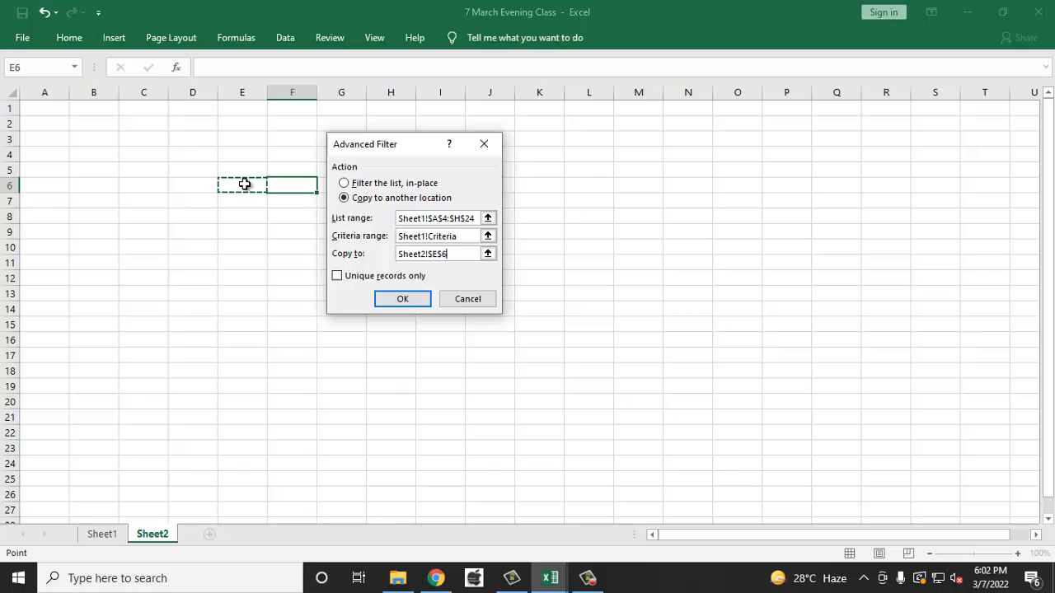
click(404, 298)
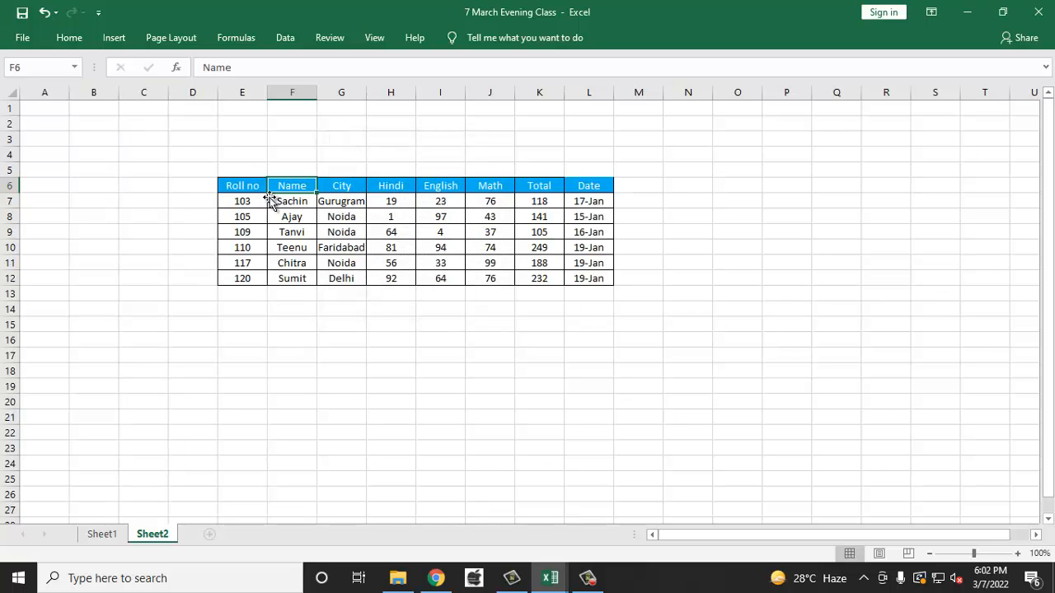
- Look over the extracted records in E6:L12 on Sheet2
drag(206, 173, 657, 327)
click(657, 327)
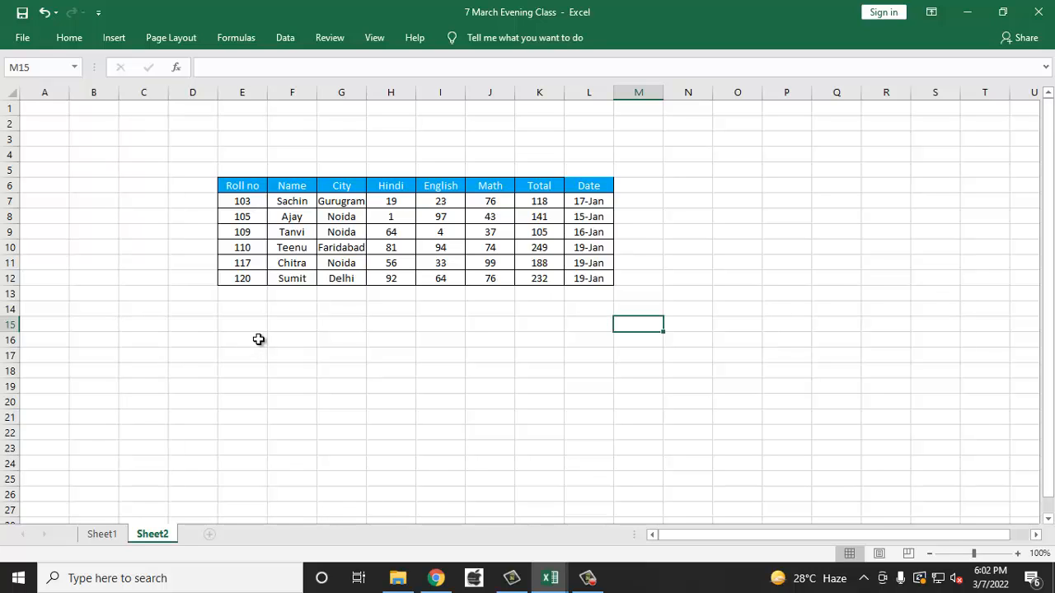
scroll(259, 340, down, 2)
scroll(260, 344, up, 2)
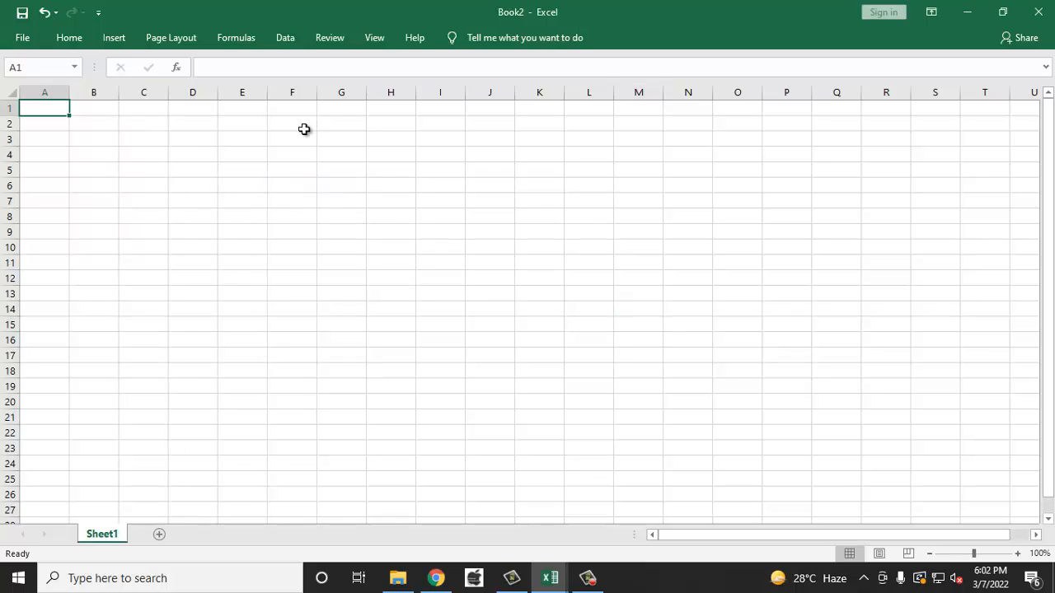
- Create a blank workbook and place it side by side with 7 March Evening Class, showing Sheet1 of the latter
click(269, 213)
drag(313, 17, 1045, 145)
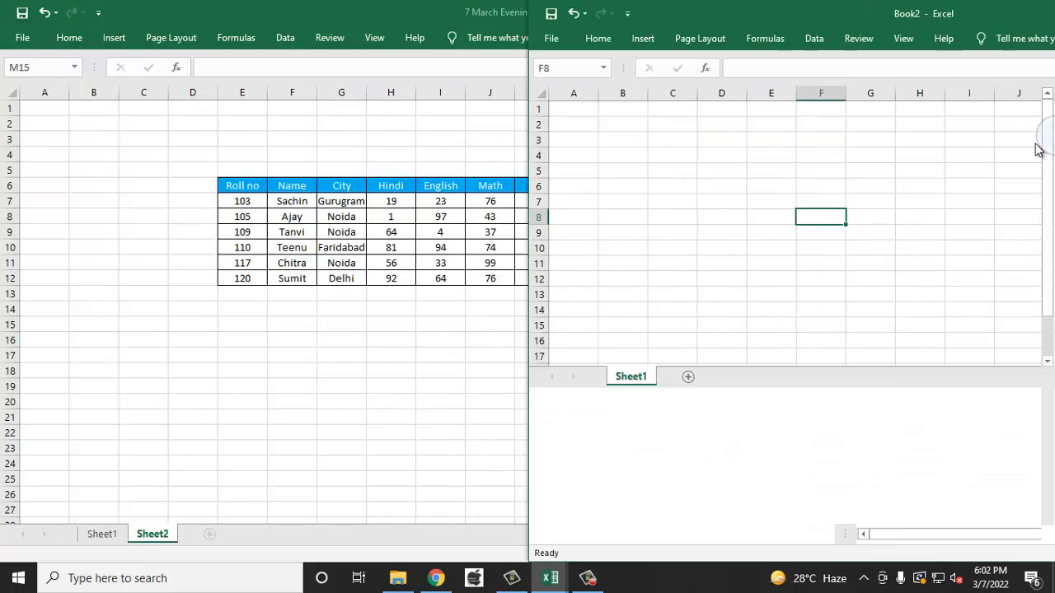
click(195, 158)
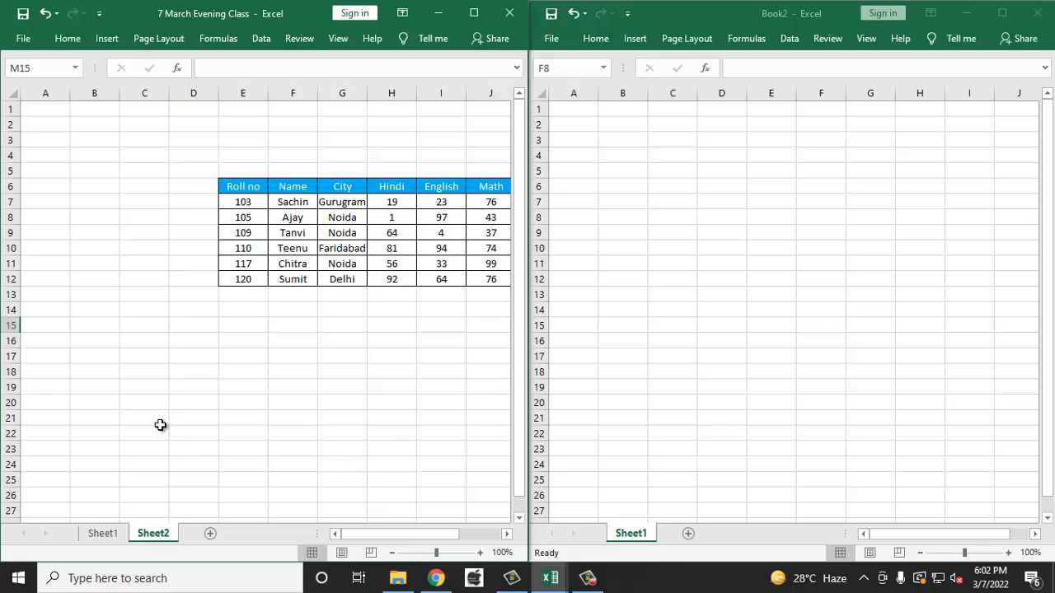
click(109, 534)
- Start an Advanced Filter in the blank workbook that copies to another location, using A4:H24 of 7 March Evening Class's Sheet1 as the list range
click(635, 228)
click(636, 158)
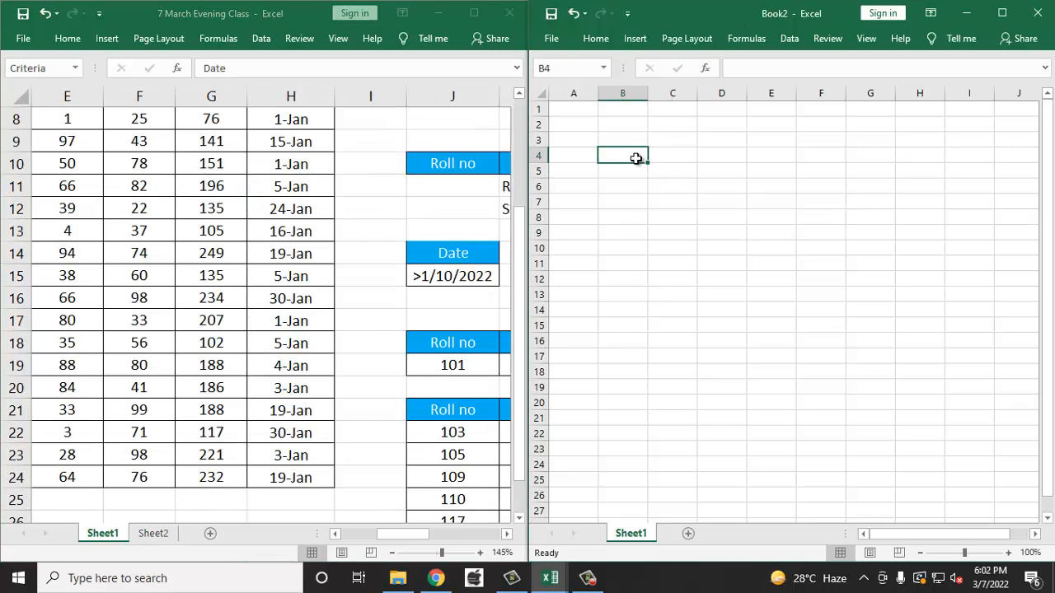
key(alt+a)
key(q)
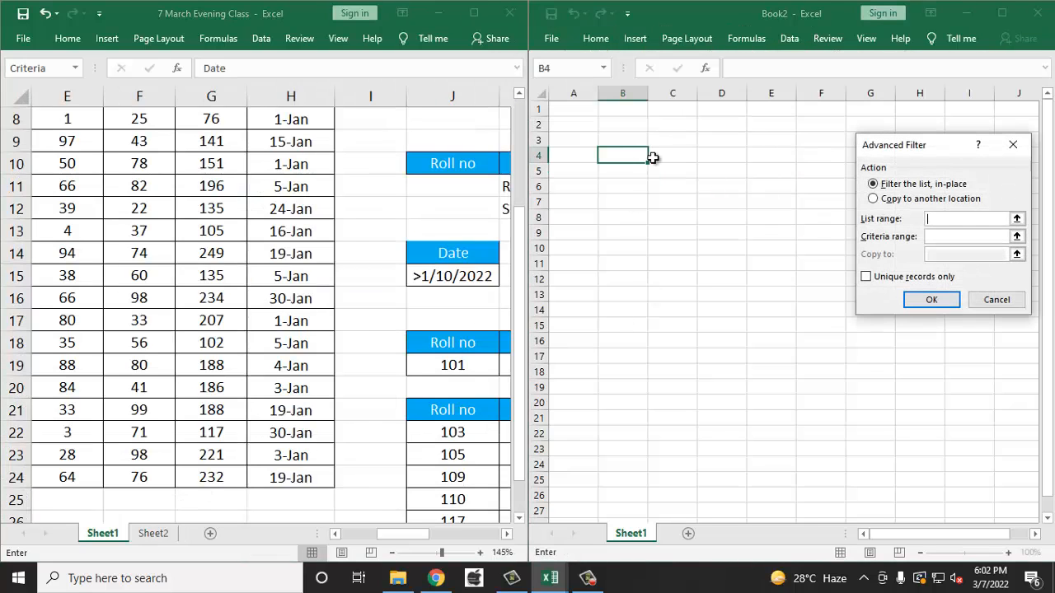
drag(906, 139, 689, 113)
click(664, 164)
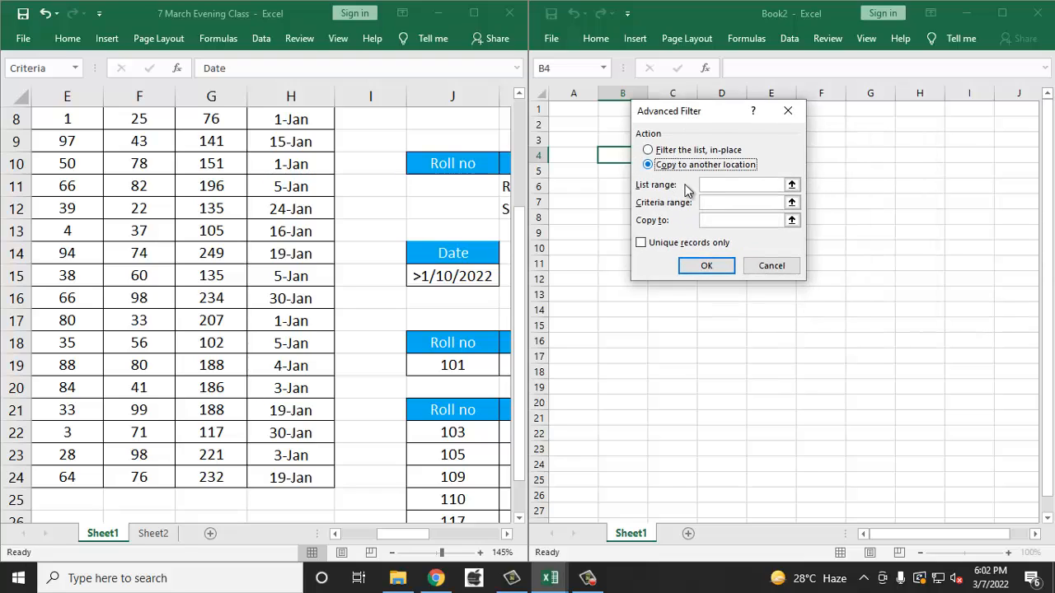
click(742, 184)
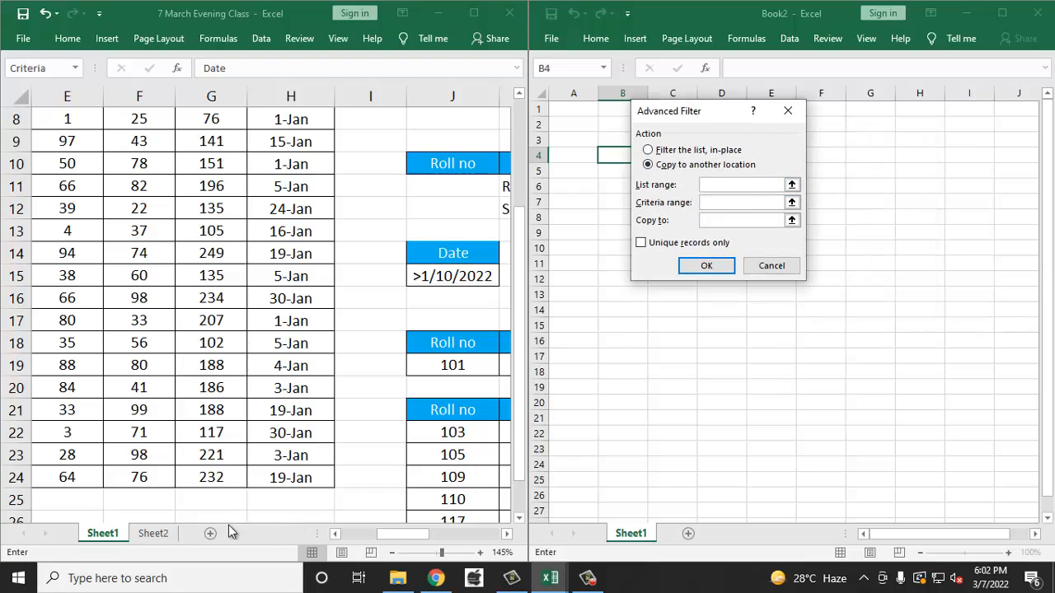
drag(370, 536, 343, 535)
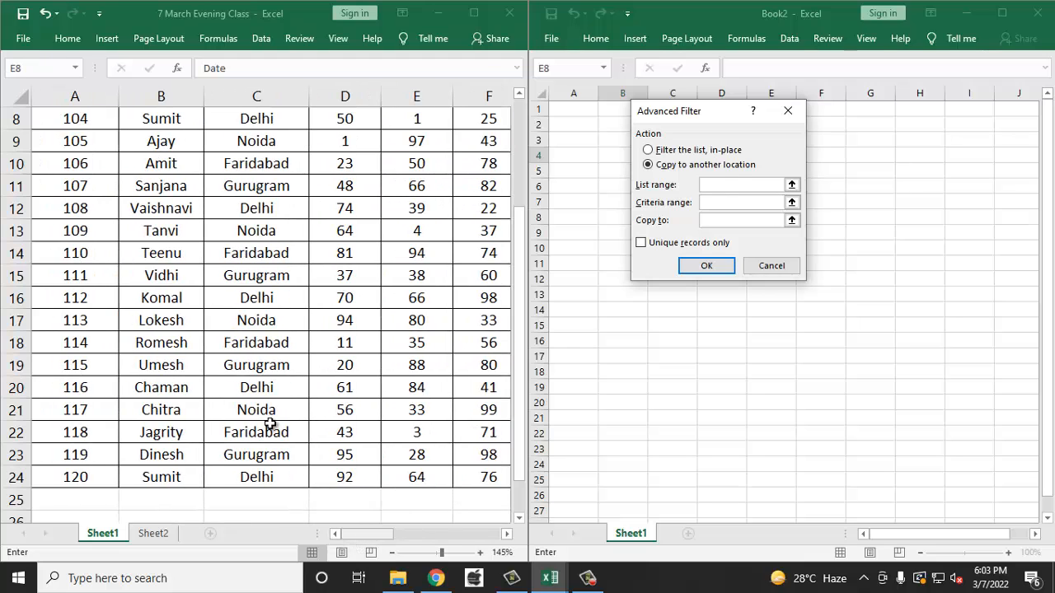
click(259, 380)
scroll(258, 381, up, 3)
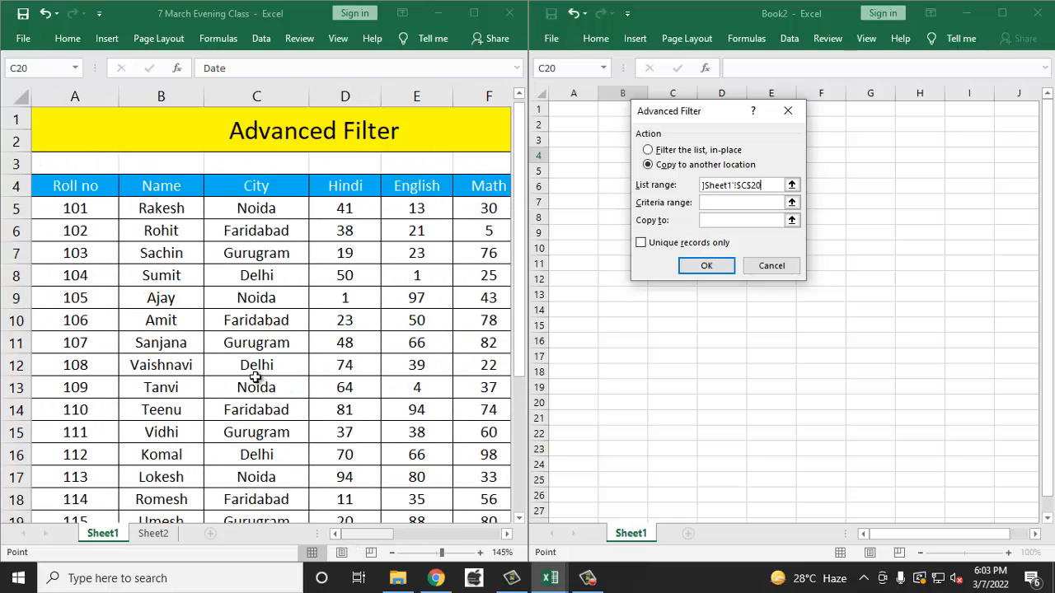
drag(75, 186, 348, 477)
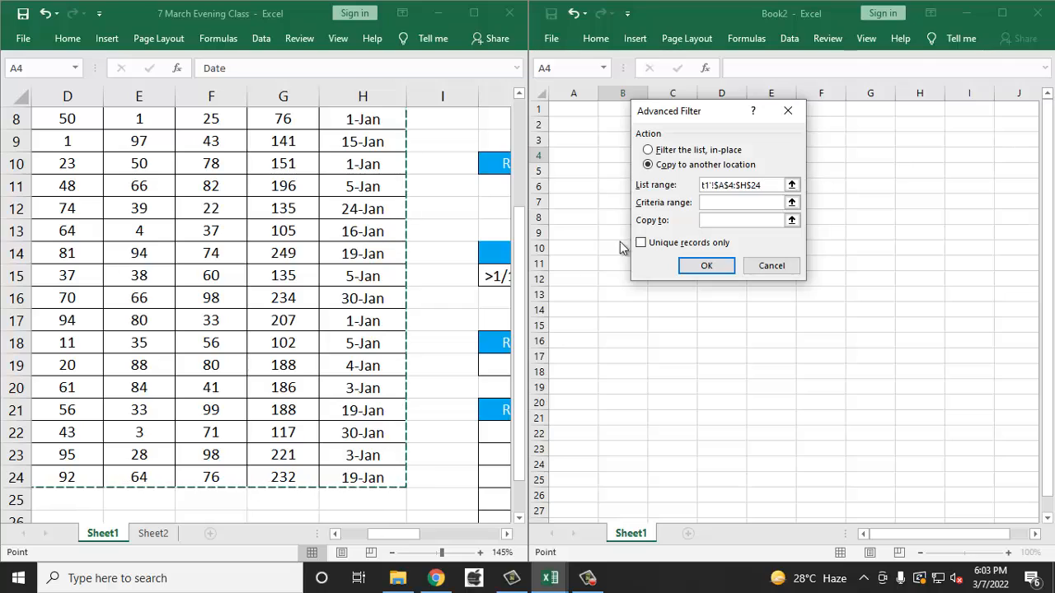
- Set N14:O15 of 7 March Evening Class's Sheet1 as the criteria range and extract the matching records to B4 in the new workbook
click(705, 204)
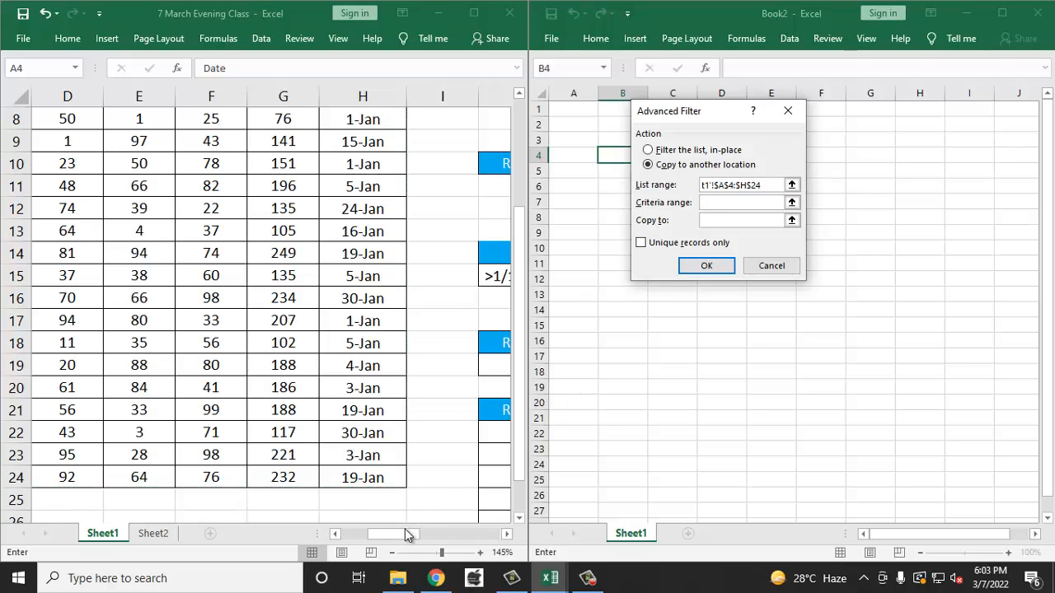
drag(405, 530, 510, 535)
drag(330, 262, 365, 275)
click(708, 220)
click(614, 154)
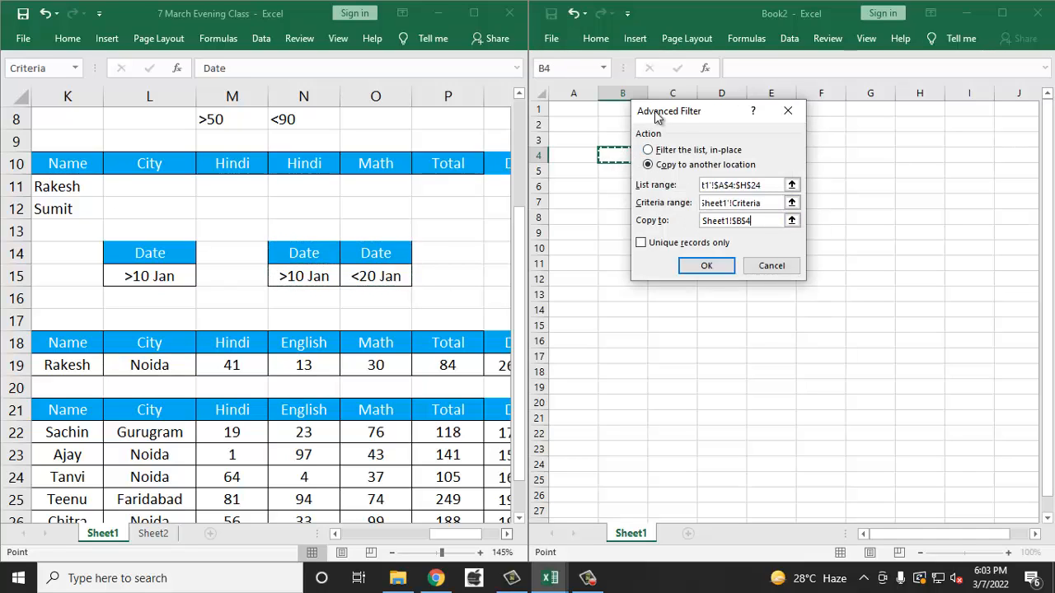
drag(684, 116, 778, 220)
click(803, 368)
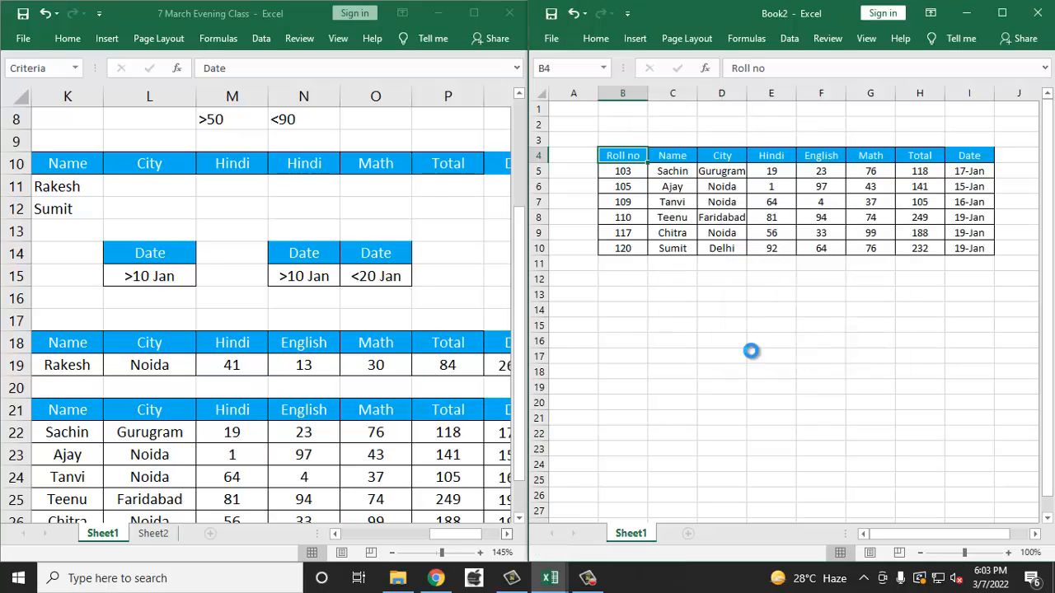
- Enlarge the new workbook's sheet to 130% zoom and maximize the 7 March Evening Class workbook window
ctrl+scroll(751, 351, up, 3)
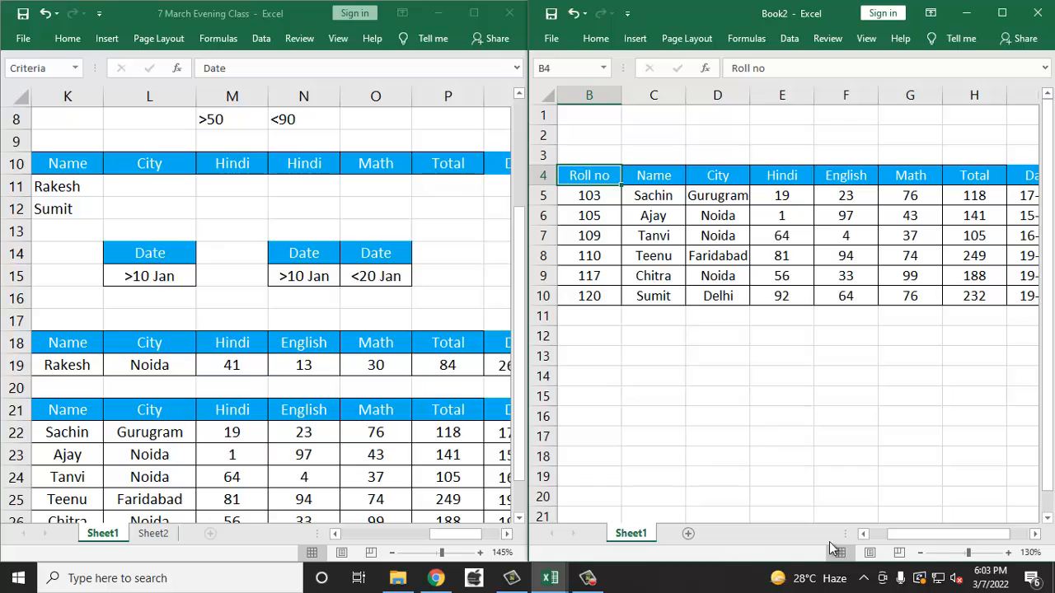
click(475, 14)
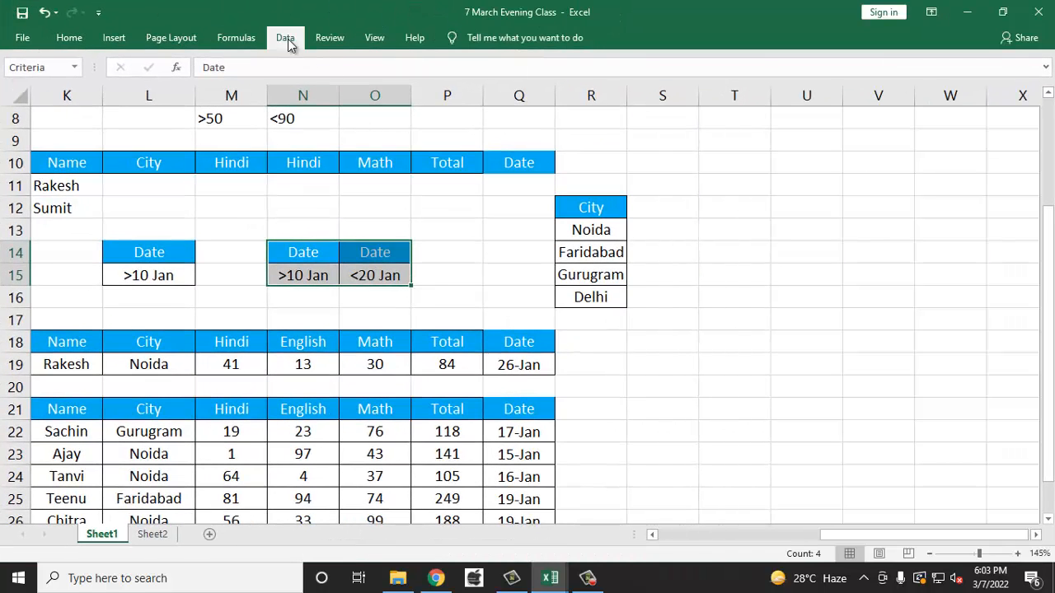
click(284, 38)
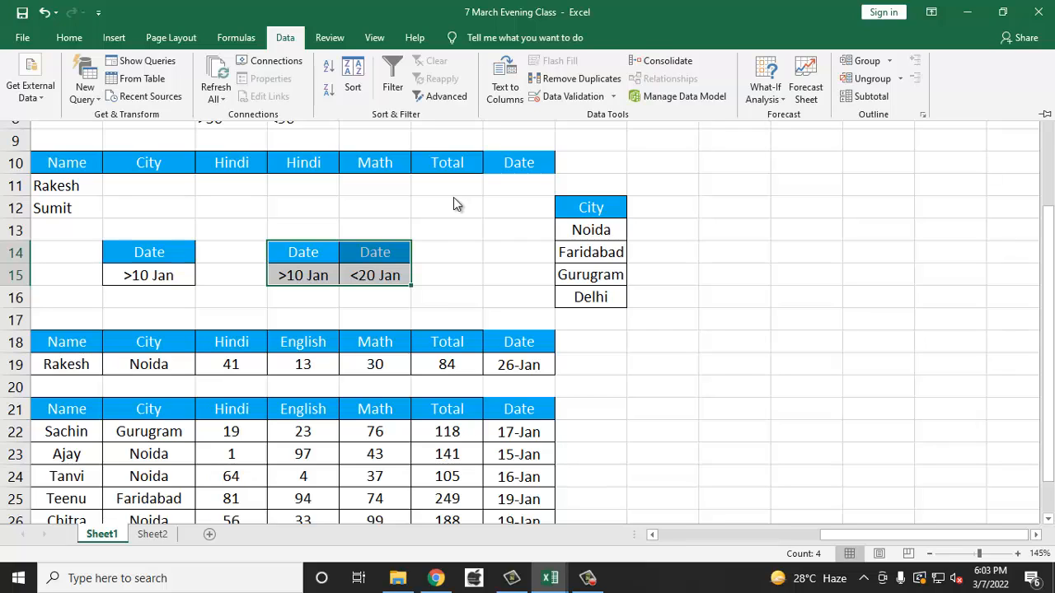
key(ctrl+F1)
click(497, 284)
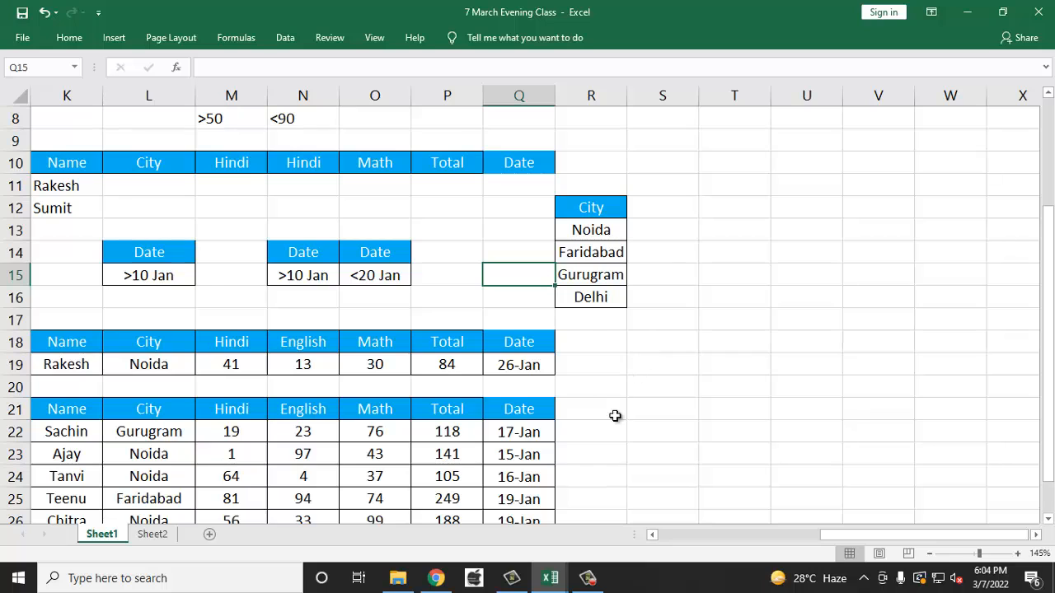
- Bring up Book2 to review the records extracted there, and return to the 7 March Evening Class workbook
mouse_move(418, 562)
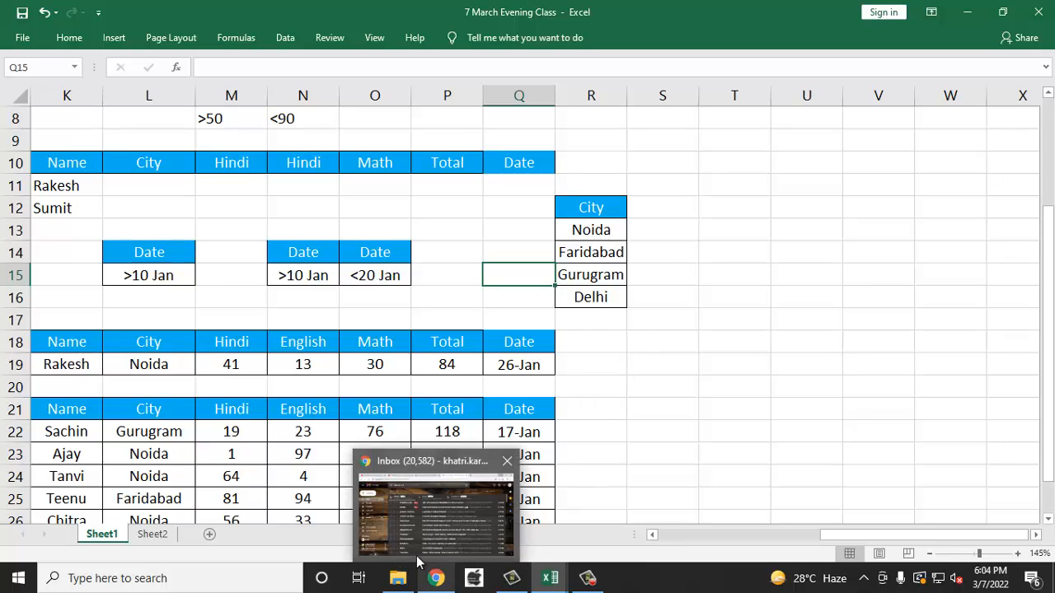
click(609, 347)
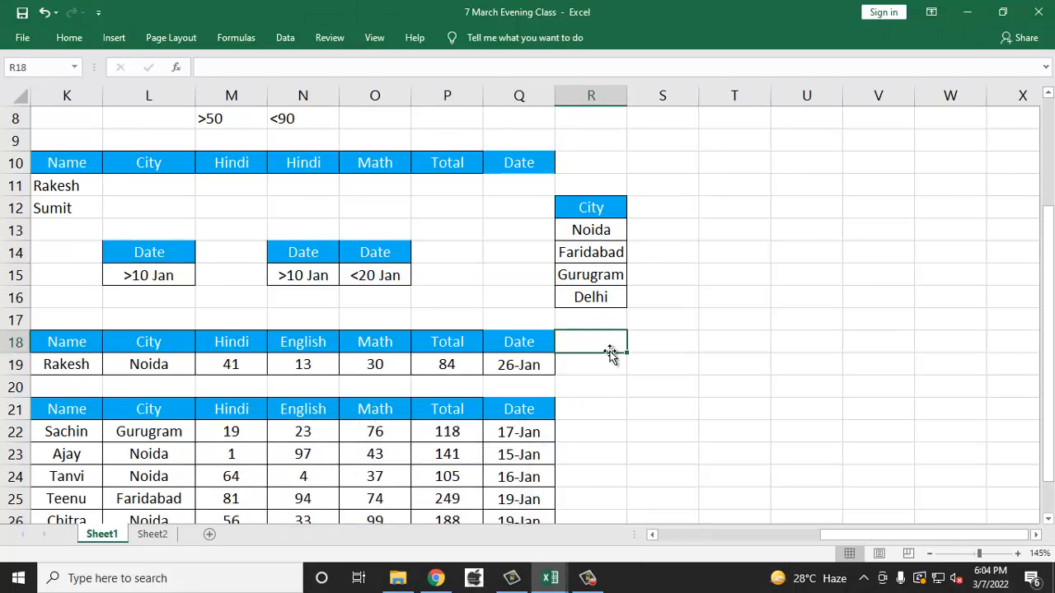
mouse_move(563, 574)
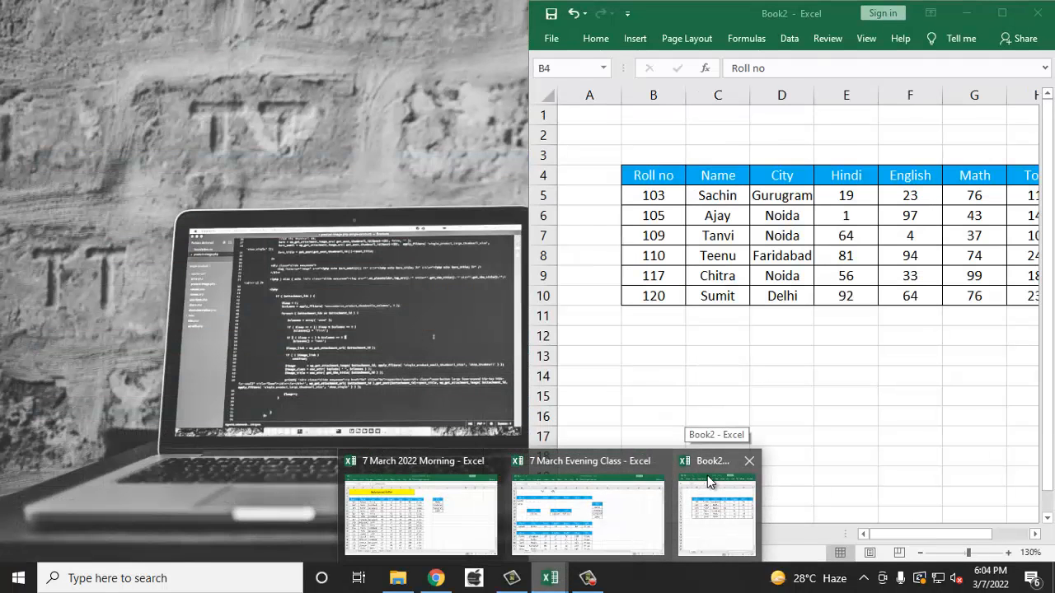
click(709, 482)
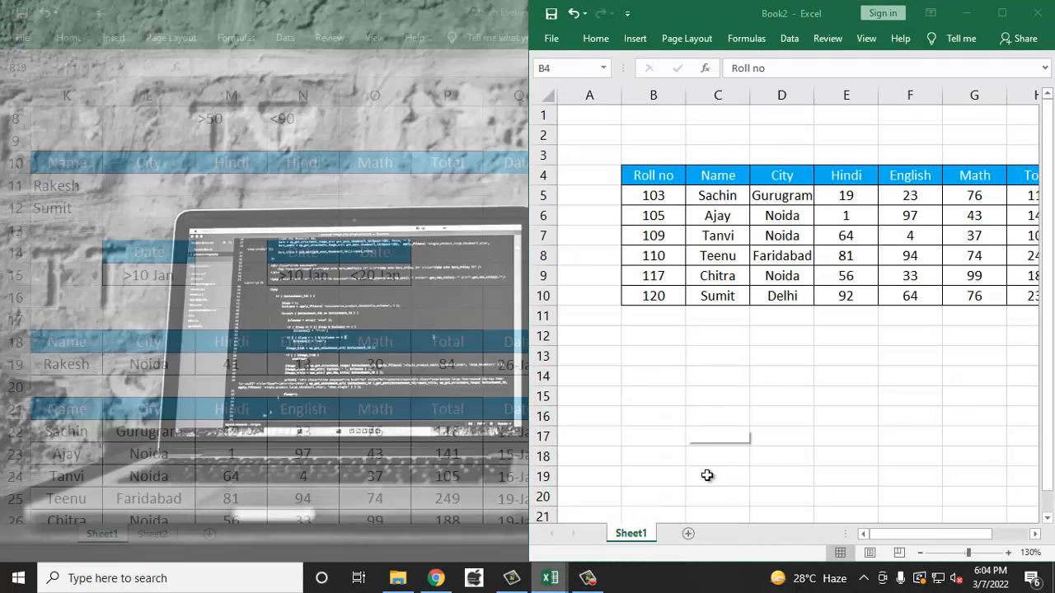
drag(660, 12, 383, 218)
click(507, 36)
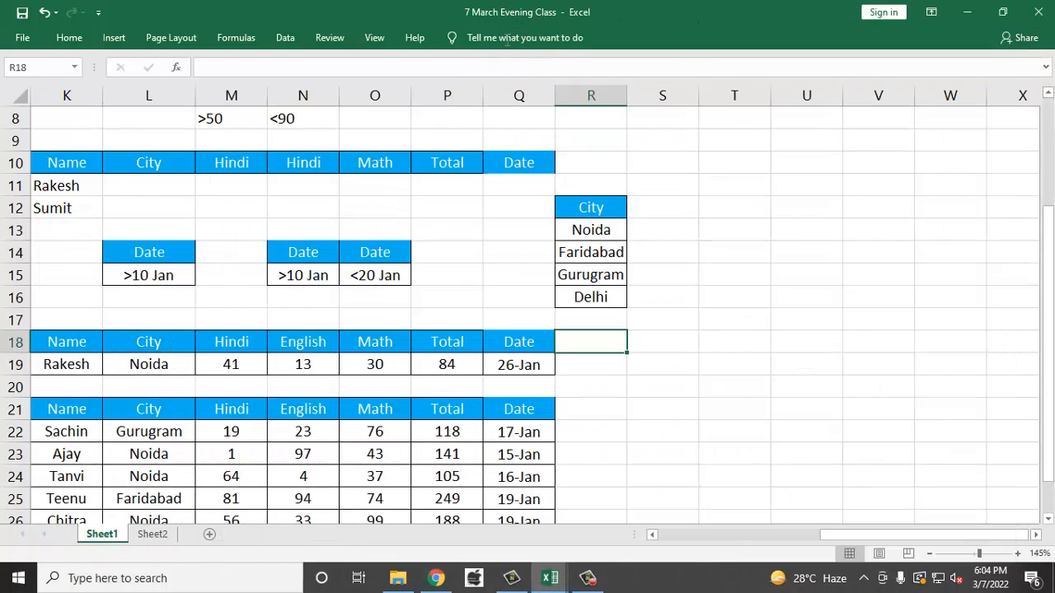
- Review the extracted records on Sheet2 of 7 March Evening Class, and switch to the 7 March 2022 Morning workbook
click(153, 535)
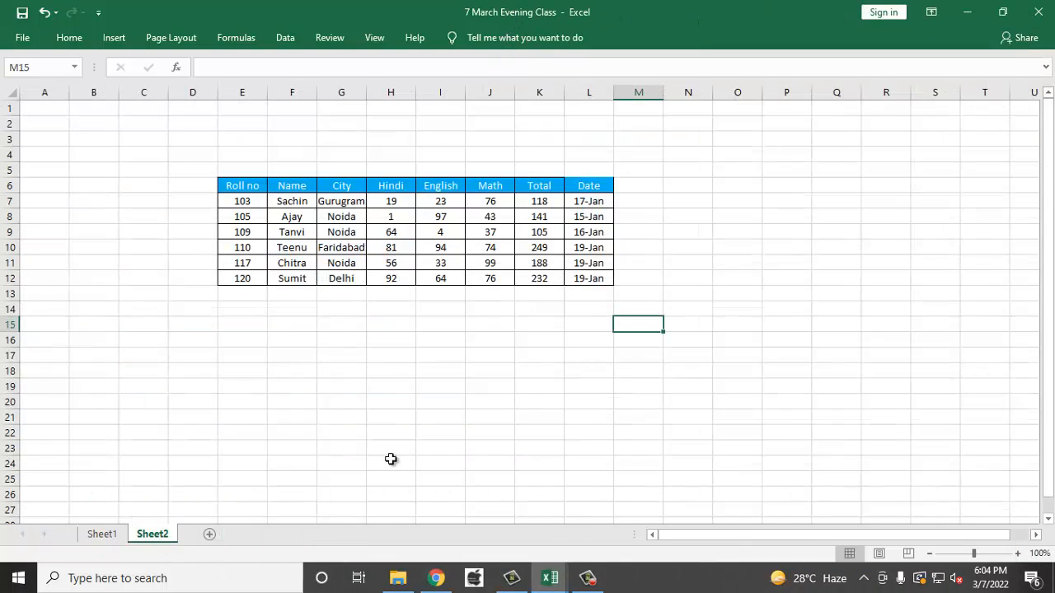
click(116, 538)
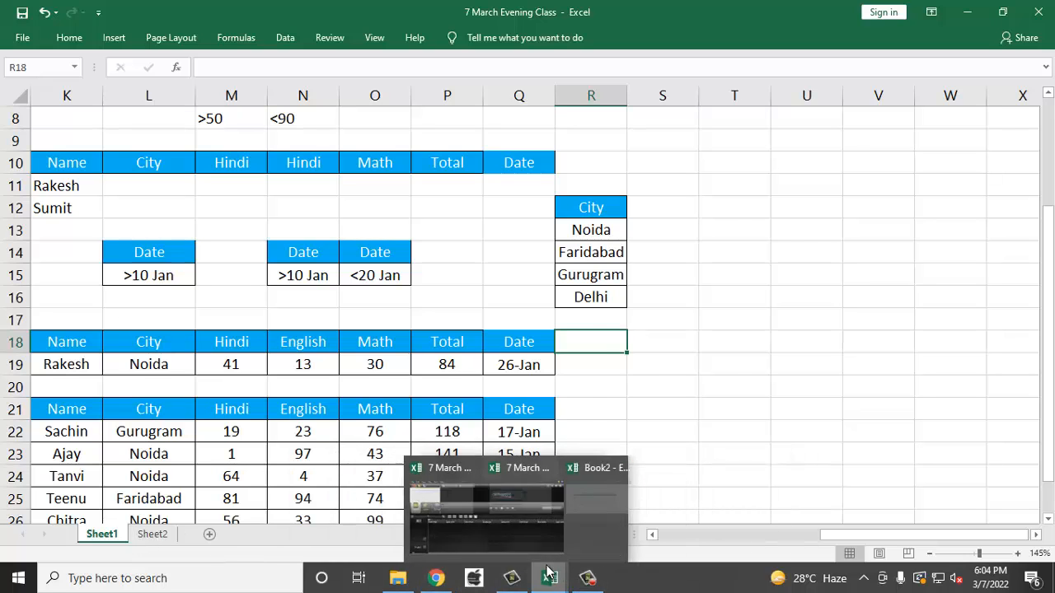
click(386, 474)
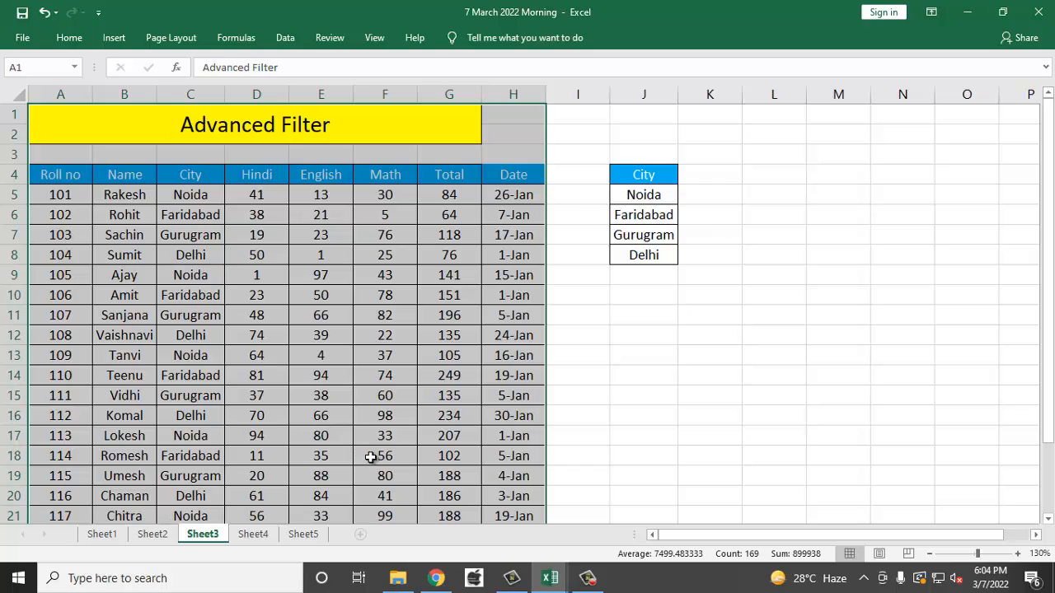